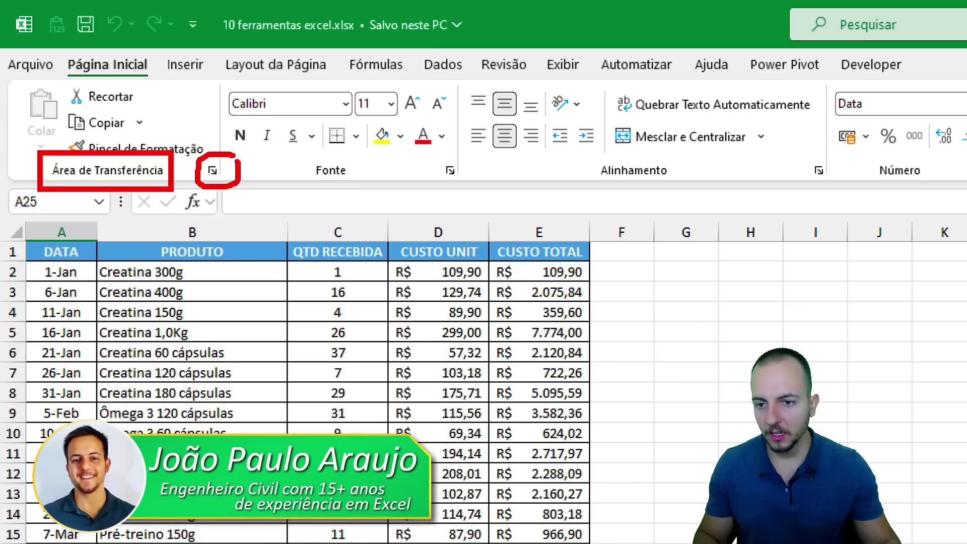
Open the Área de Transferência (Clipboard) pane beside the purchases table.
{"action": "left_click", "coordinate": [214, 172]}
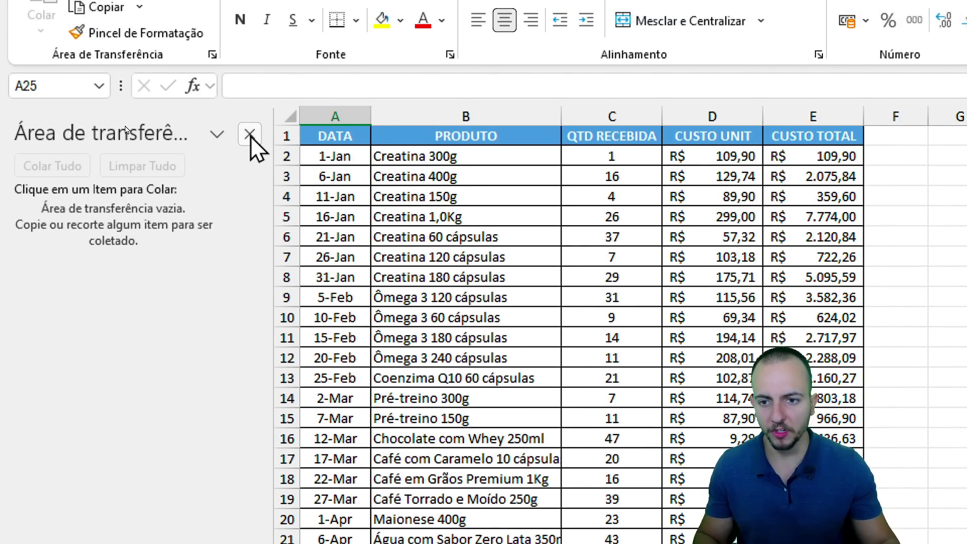
With the Clipboard pane open, copy 'Ômega 3 60 cápsulas' from B10 into B25.
{"action": "left_click", "coordinate": [250, 116]}
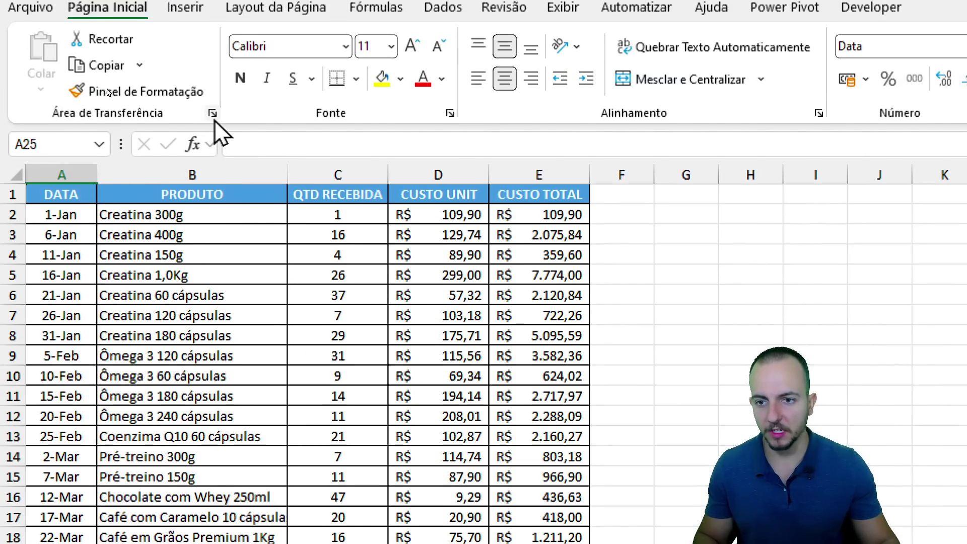
{"action": "left_click", "coordinate": [213, 116]}
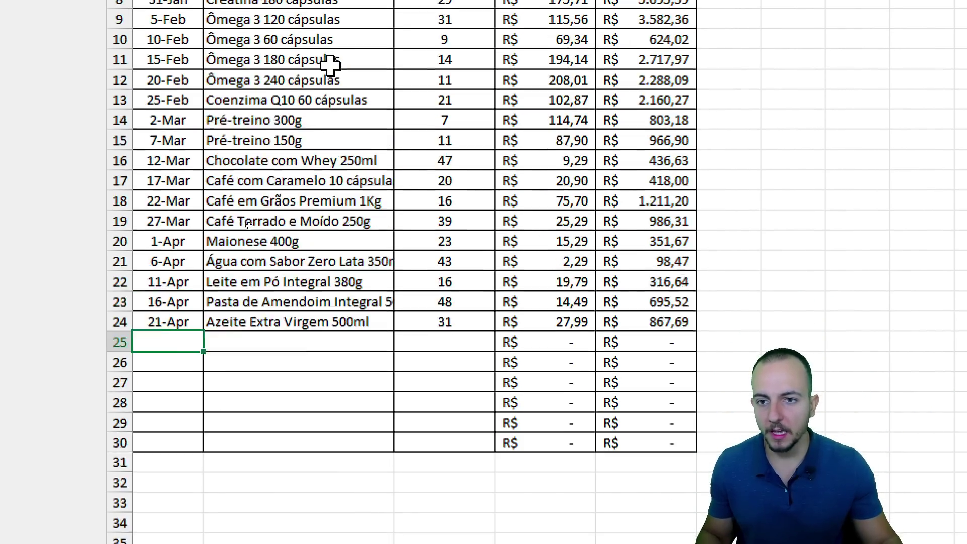
{"action": "left_click", "coordinate": [309, 78]}
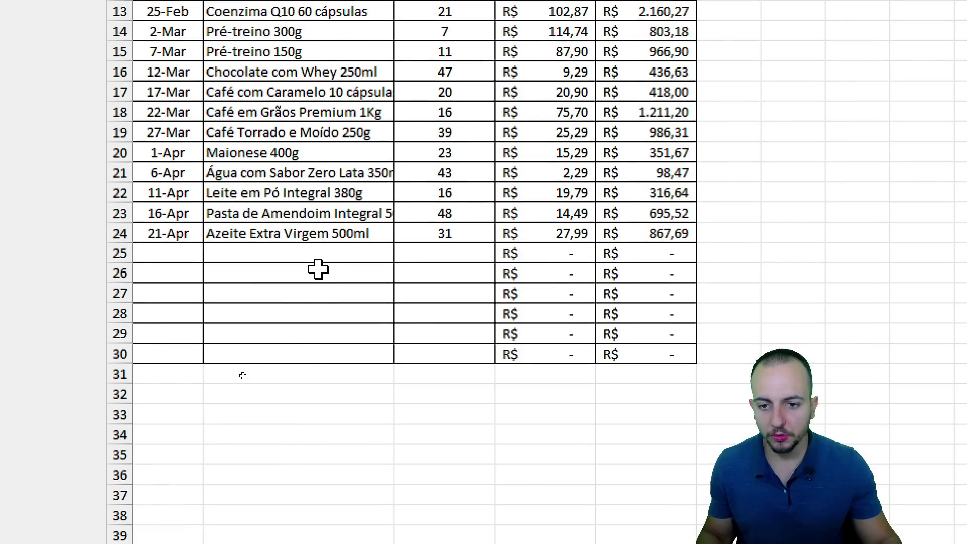
{"action": "left_click_drag", "start_coordinate": [317, 253], "coordinate": [320, 307]}
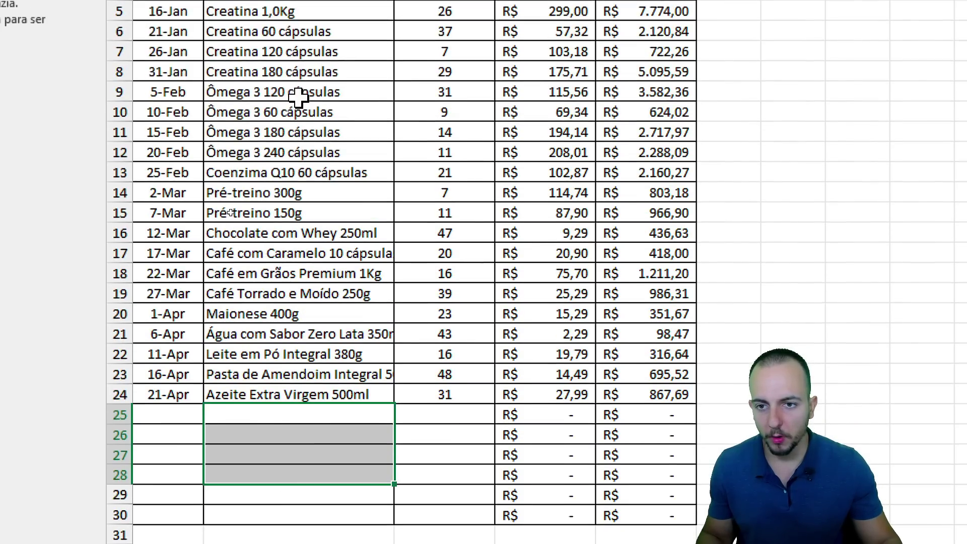
{"action": "left_click", "coordinate": [307, 113]}
{"action": "key", "text": "ctrl+c"}
{"action": "left_click", "coordinate": [302, 417]}
{"action": "key", "text": "ctrl+v"}
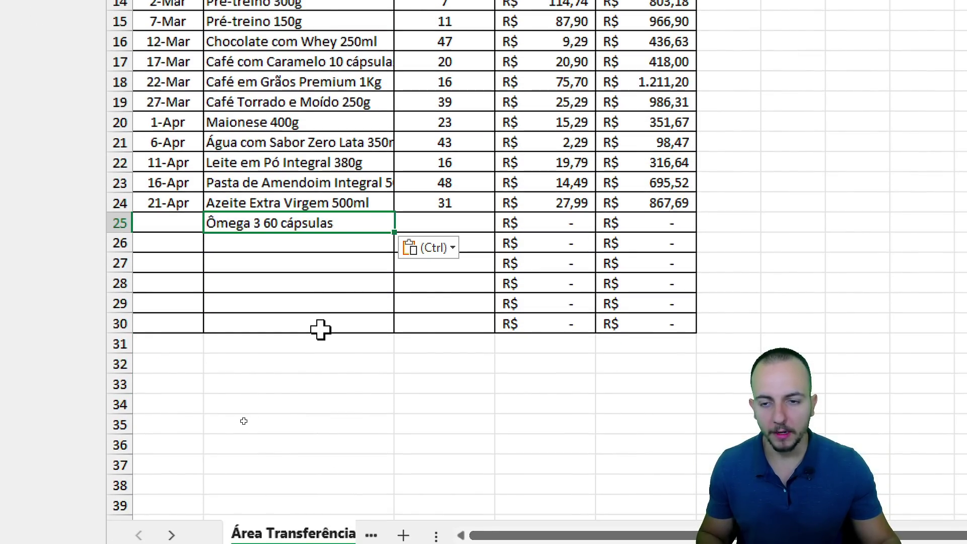
Copy 'Café em Grãos Premium 1Kg' into B26.
{"action": "left_click", "coordinate": [310, 86]}
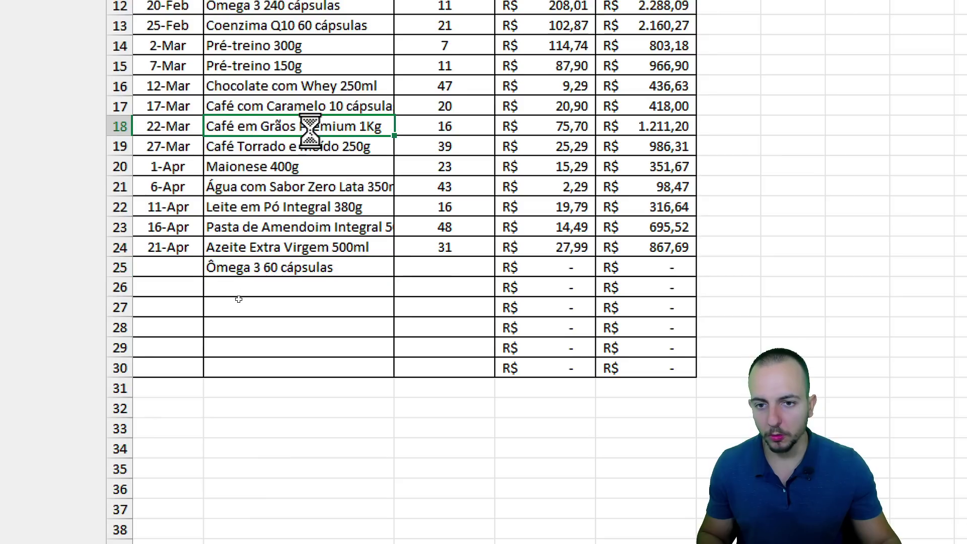
{"action": "key", "text": "ctrl+c"}
{"action": "left_click", "coordinate": [285, 288]}
{"action": "key", "text": "ctrl+v"}
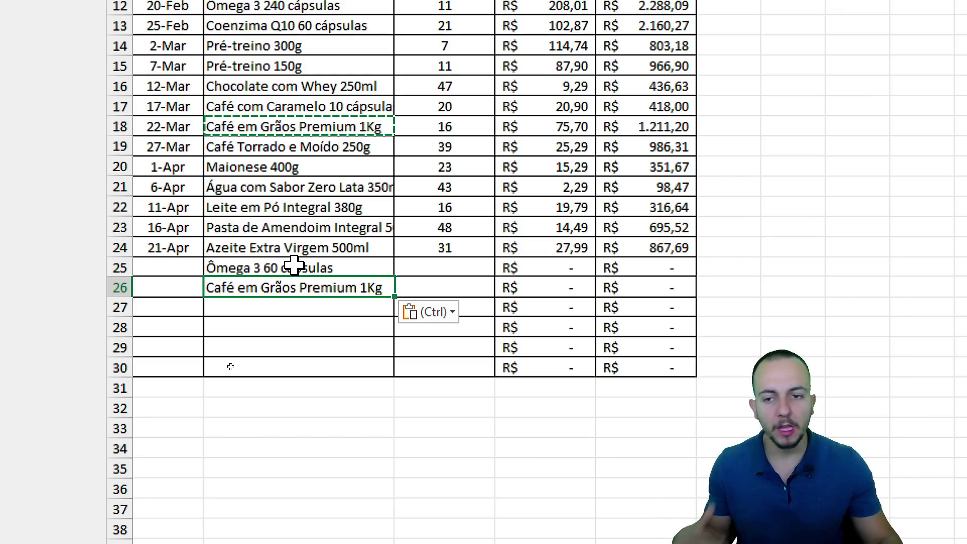
{"action": "left_click", "coordinate": [314, 306]}
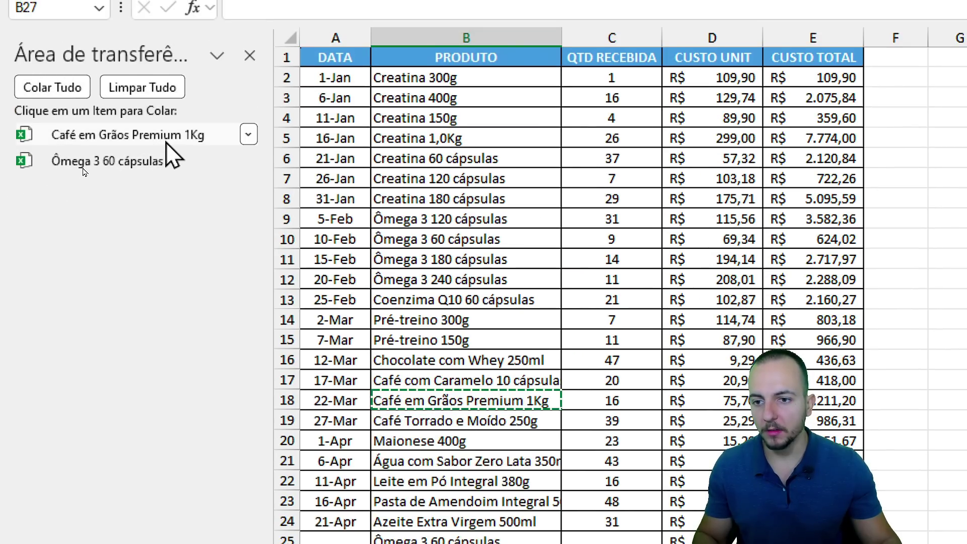
Copy the dates 21-Jan, 15-Feb, 11-Jan and 'Creatina 180 cápsulas' to the clipboard.
{"action": "left_click", "coordinate": [335, 158]}
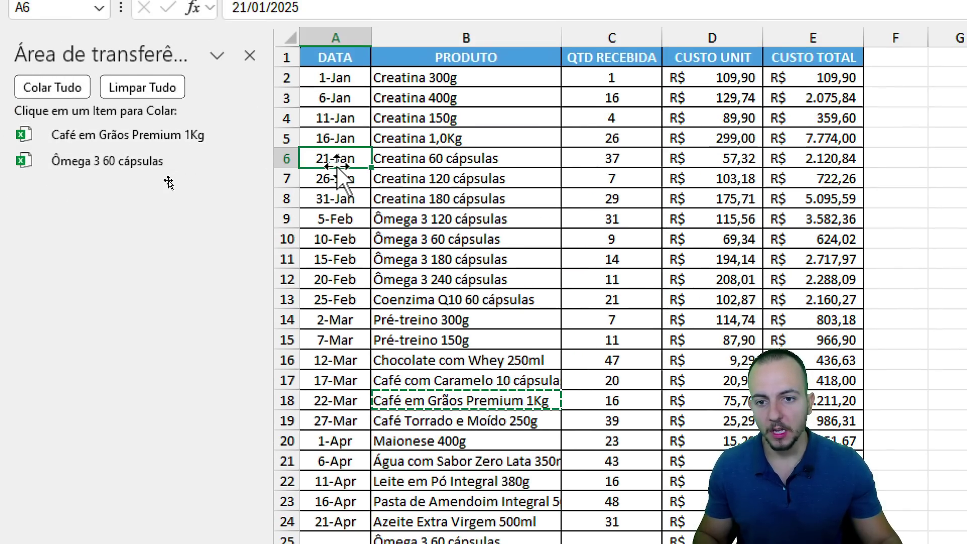
{"action": "key", "text": "ctrl+c"}
{"action": "left_click", "coordinate": [335, 258]}
{"action": "key", "text": "ctrl+c"}
{"action": "left_click", "coordinate": [335, 118]}
{"action": "key", "text": "ctrl+c"}
{"action": "left_click", "coordinate": [438, 199]}
{"action": "key", "text": "ctrl+c"}
Copy quantities 7 and 14, several column D unit costs, and the R$ 5.095,59 total.
{"action": "left_click", "coordinate": [612, 179]}
{"action": "key", "text": "ctrl+c"}
{"action": "left_click", "coordinate": [612, 259]}
{"action": "key", "text": "ctrl+c"}
{"action": "left_click", "coordinate": [726, 179]}
{"action": "key", "text": "ctrl+c"}
{"action": "left_click", "coordinate": [735, 118]}
{"action": "key", "text": "ctrl+c"}
{"action": "left_click", "coordinate": [736, 239]}
{"action": "key", "text": "ctrl+c"}
{"action": "left_click", "coordinate": [736, 138]}
{"action": "key", "text": "ctrl+c"}
{"action": "left_click", "coordinate": [786, 198]}
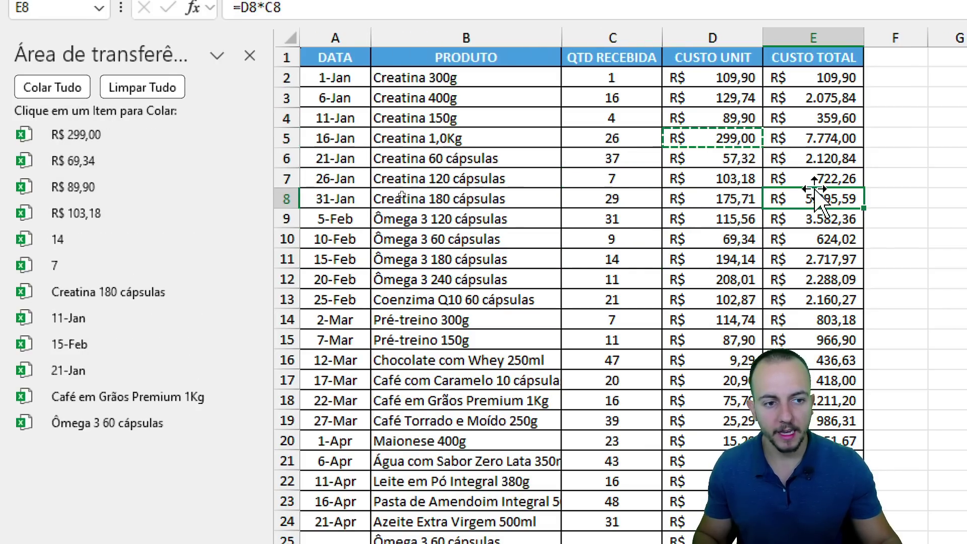
{"action": "key", "text": "ctrl+c"}
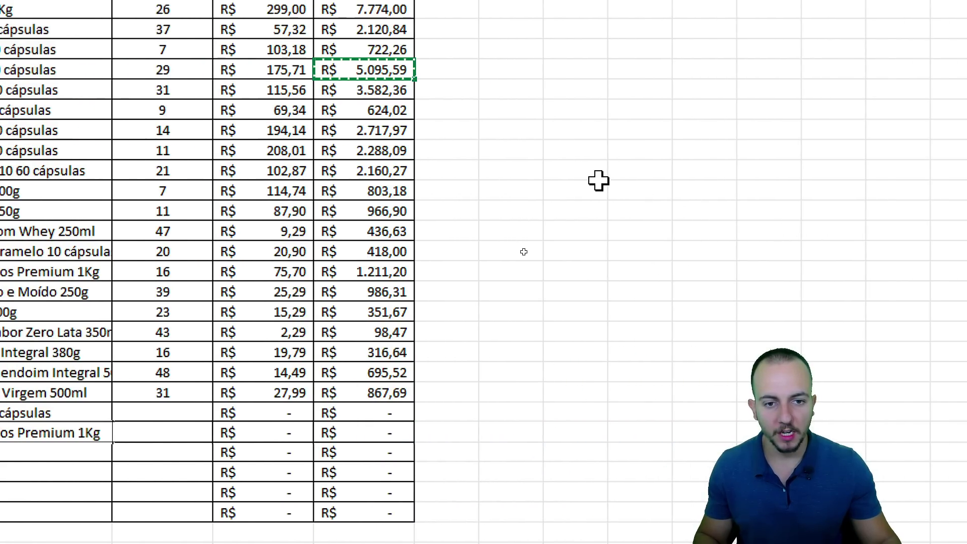
Paste 'Café em Grãos Premium 1Kg' from the history into H13, then remove it.
{"action": "left_click", "coordinate": [598, 173]}
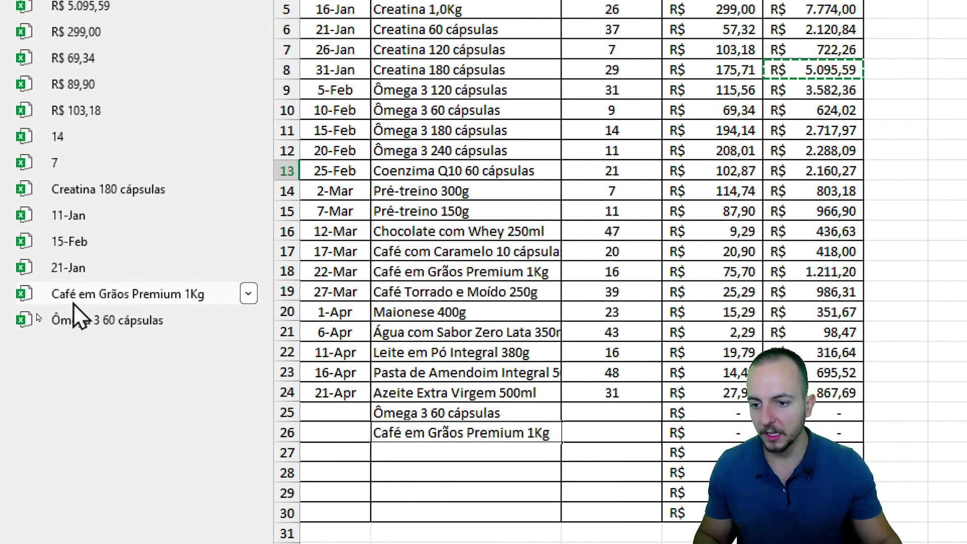
{"action": "left_click", "coordinate": [126, 295]}
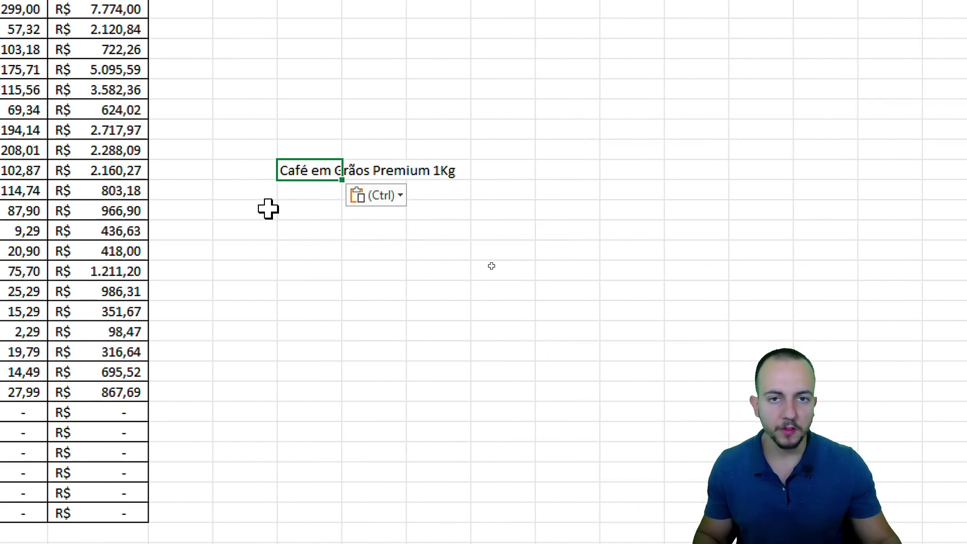
{"action": "key", "text": "Delete"}
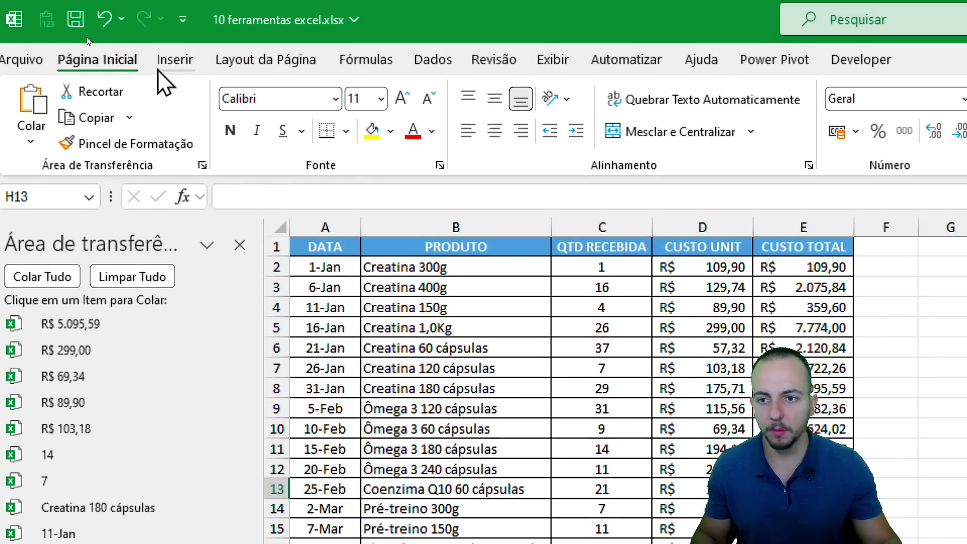
Draw a blue rectangle to the right of the table.
{"action": "left_click", "coordinate": [177, 63]}
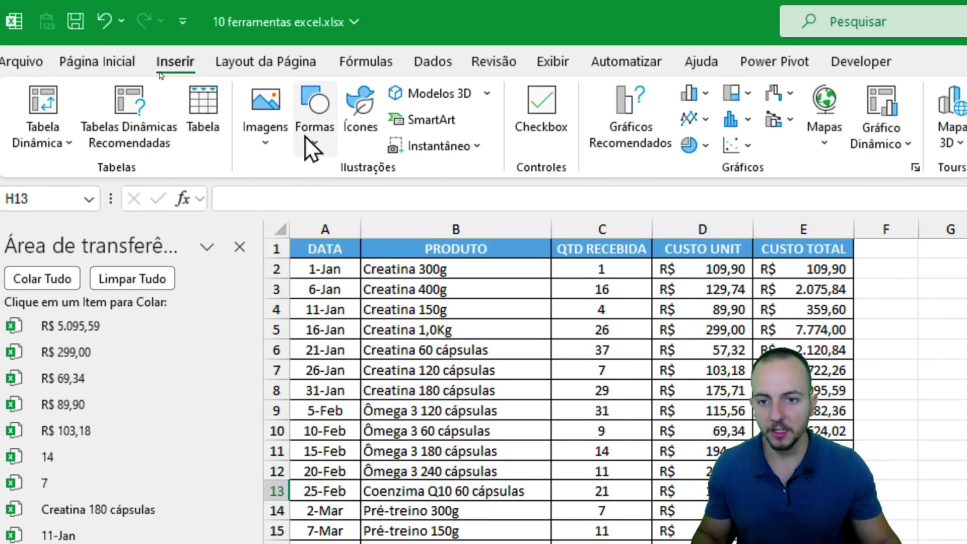
{"action": "left_click", "coordinate": [313, 138]}
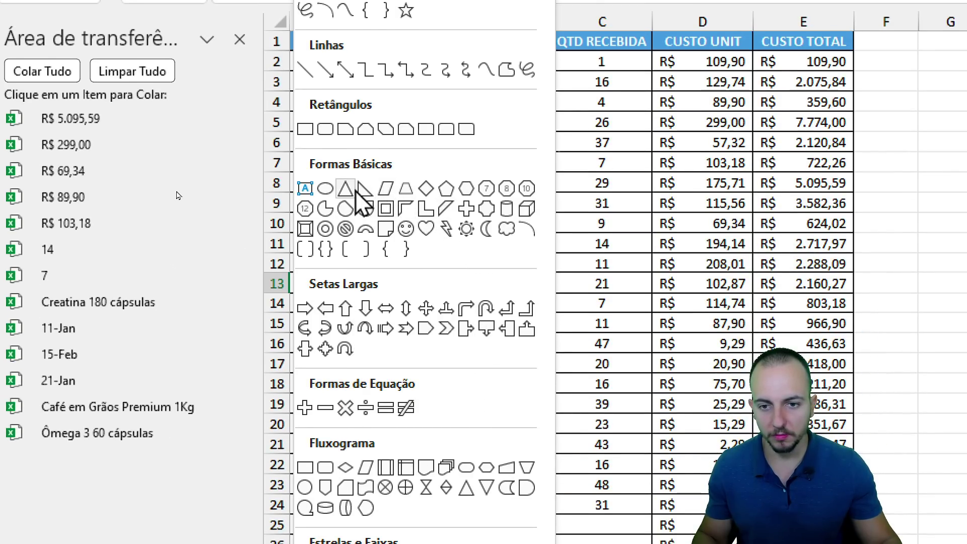
{"action": "left_click", "coordinate": [311, 133]}
{"action": "left_click_drag", "start_coordinate": [252, 138], "coordinate": [452, 189]}
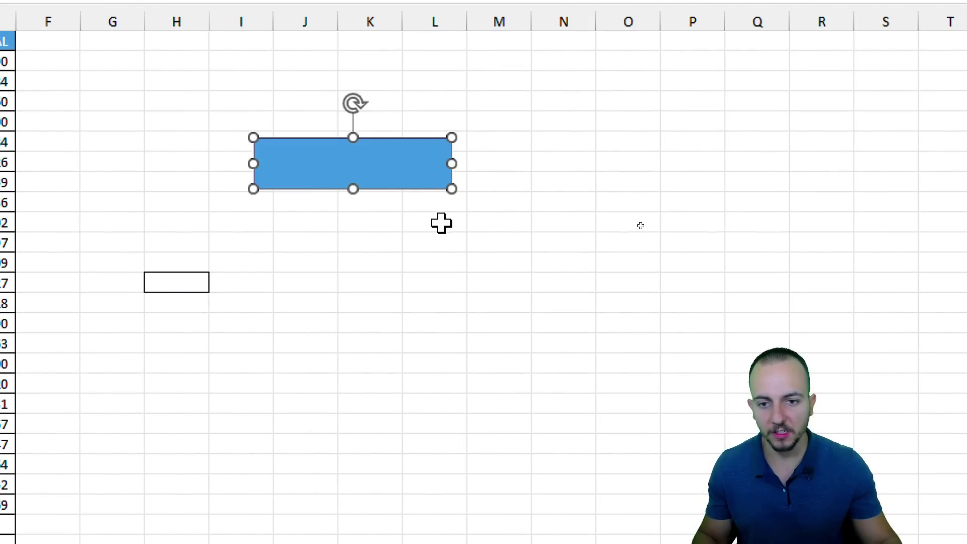
{"action": "left_click", "coordinate": [428, 243]}
Paste the rectangle from the clipboard history, delete that item, and clear all entries.
{"action": "left_click", "coordinate": [343, 183]}
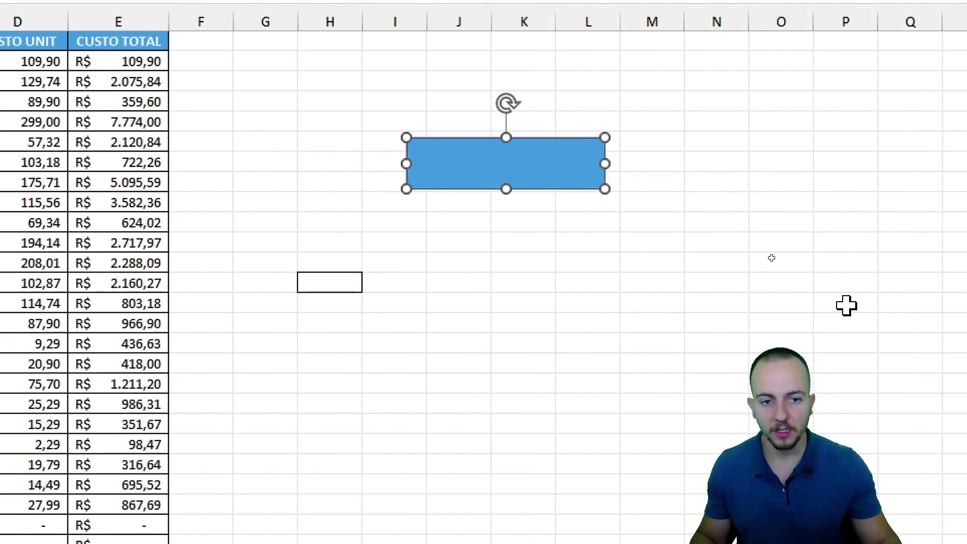
{"action": "left_click", "coordinate": [338, 230]}
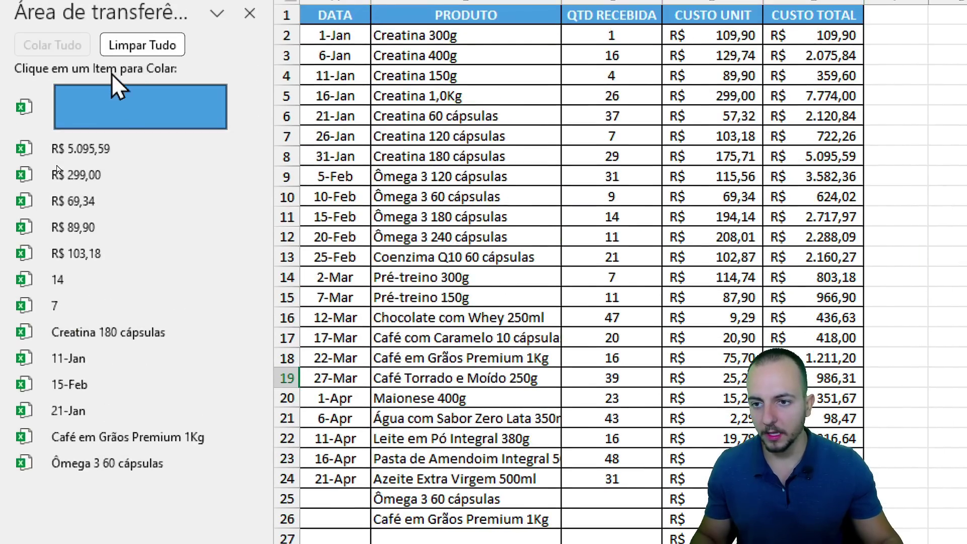
{"action": "left_click", "coordinate": [143, 109]}
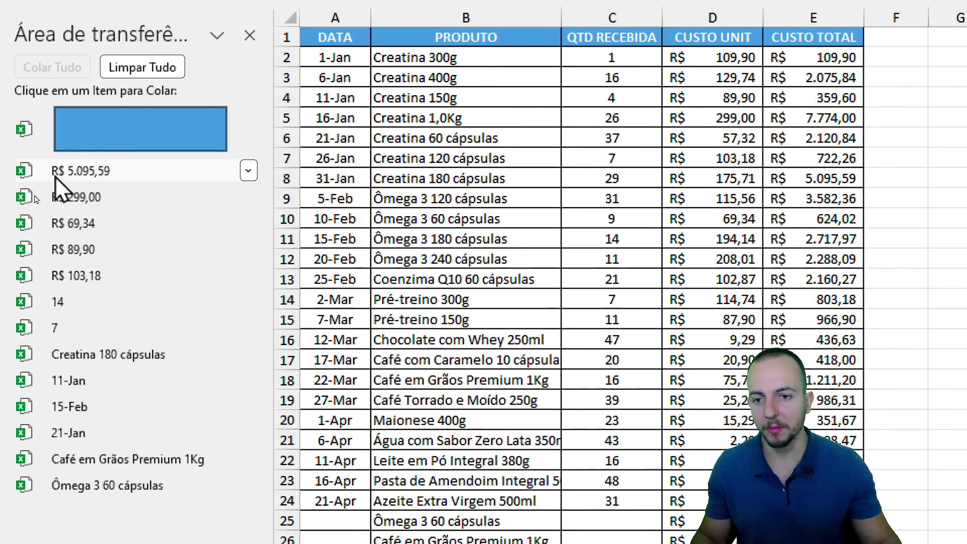
{"action": "left_click", "coordinate": [251, 141]}
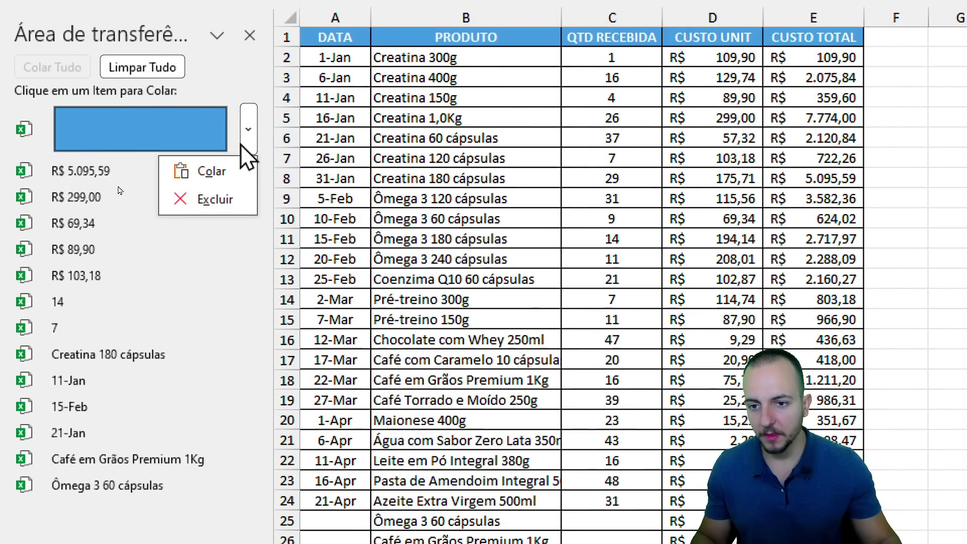
{"action": "left_click", "coordinate": [209, 209]}
{"action": "left_click", "coordinate": [150, 74]}
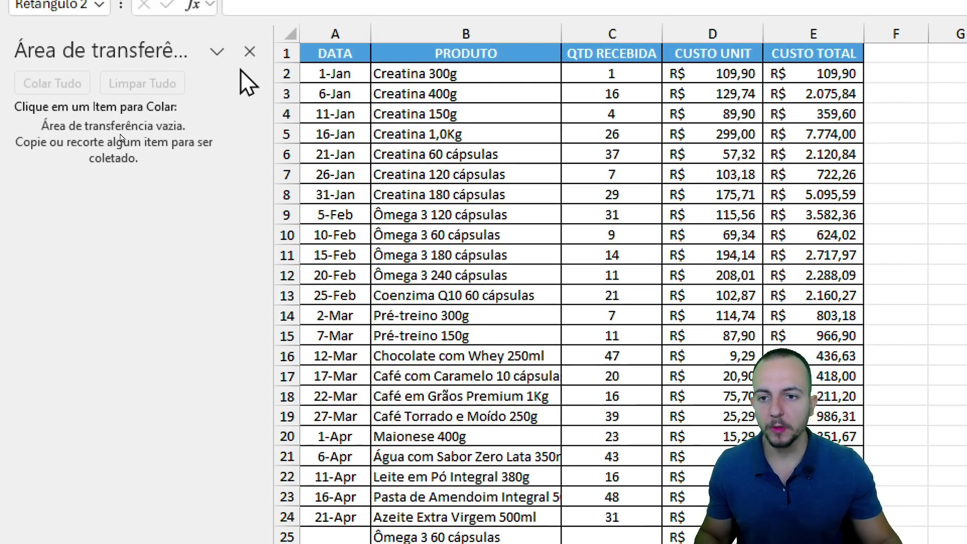
{"action": "left_click", "coordinate": [249, 39]}
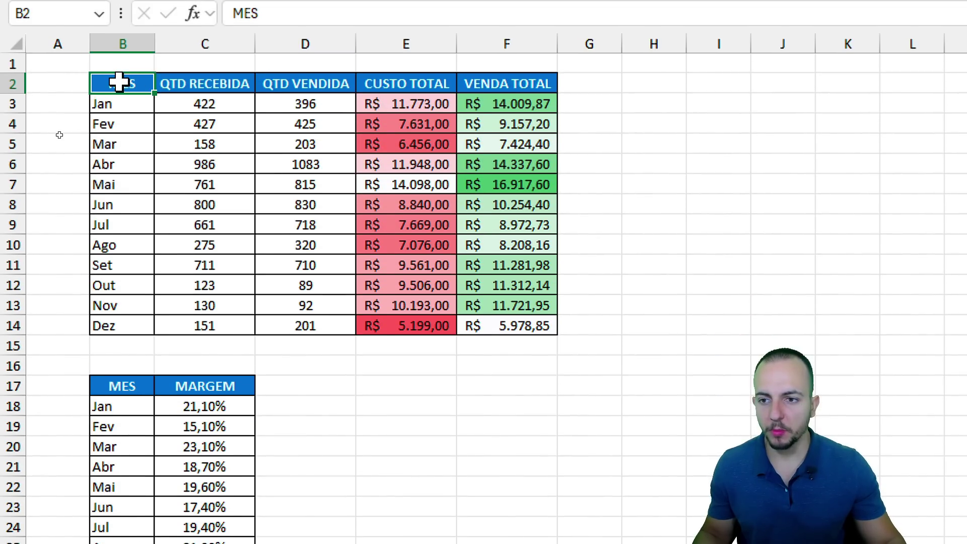
Copy the B2:F14 monthly table and paste it at L2 as an Imagem Vinculada.
{"action": "left_click_drag", "start_coordinate": [119, 82], "coordinate": [499, 325]}
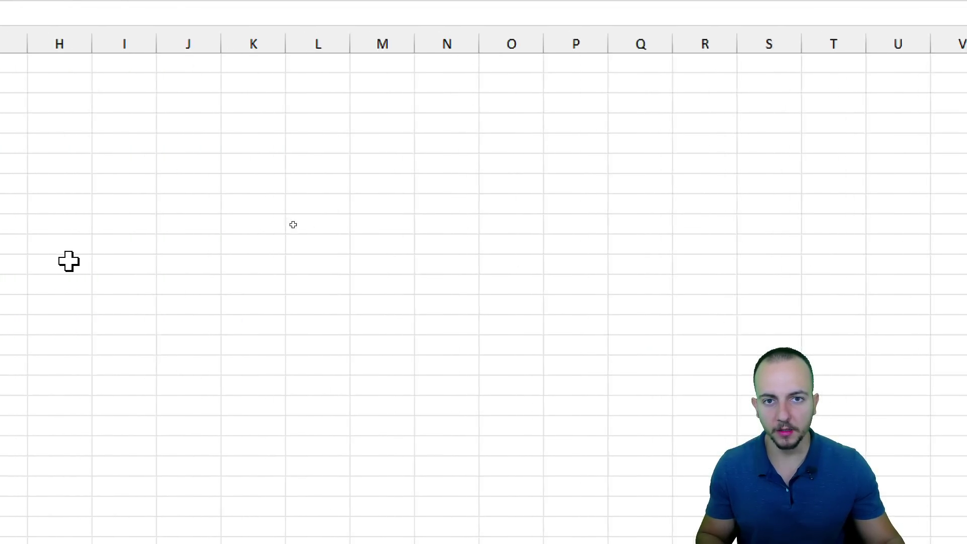
{"action": "key", "text": "ctrl+c"}
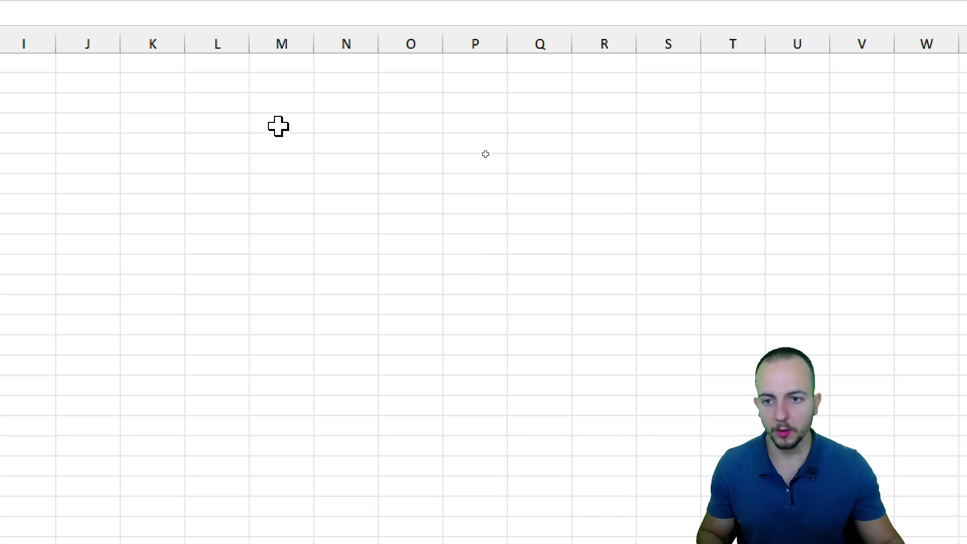
{"action": "left_click", "coordinate": [231, 78]}
{"action": "key", "text": "ctrl+v"}
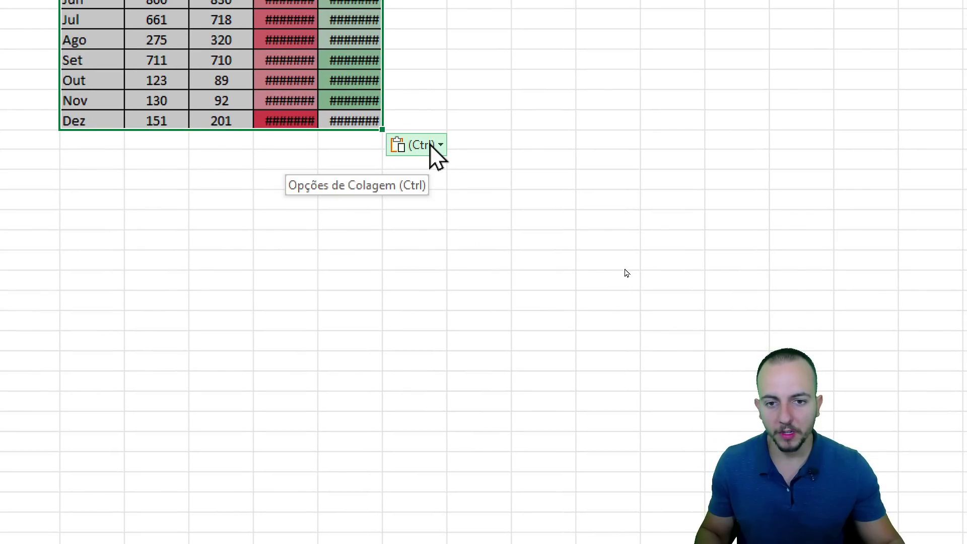
{"action": "left_click", "coordinate": [431, 145]}
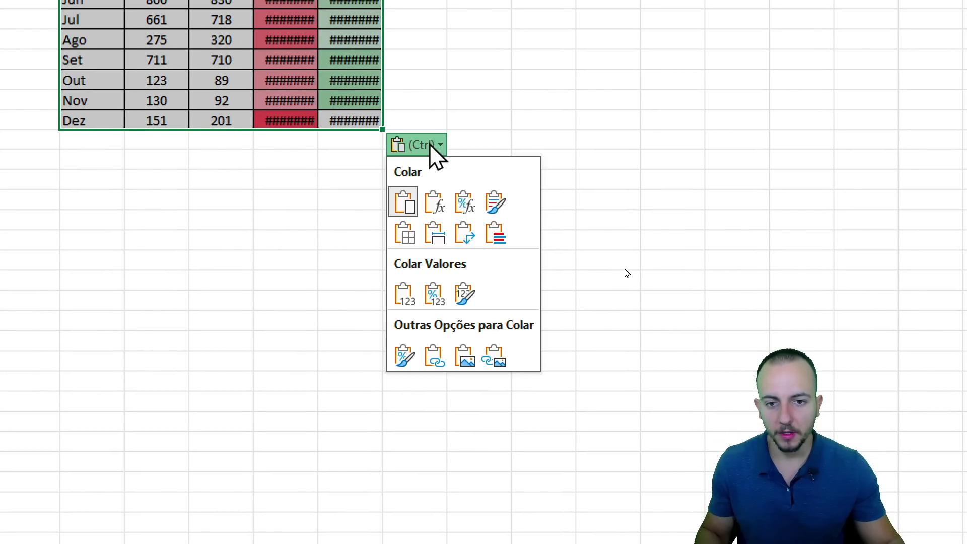
{"action": "left_click", "coordinate": [495, 357]}
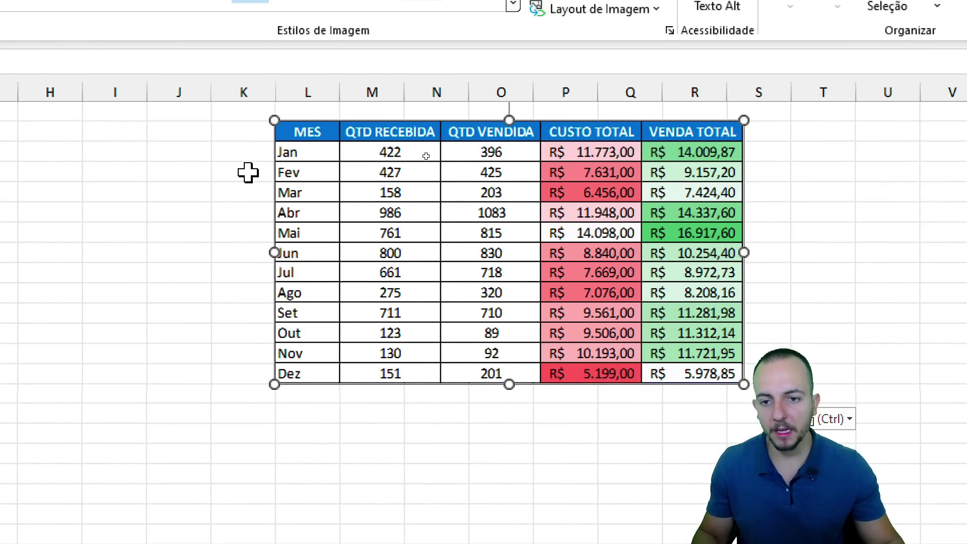
{"action": "left_click", "coordinate": [249, 172]}
Move the linked picture beside the original table.
{"action": "left_click_drag", "start_coordinate": [294, 189], "coordinate": [316, 237]}
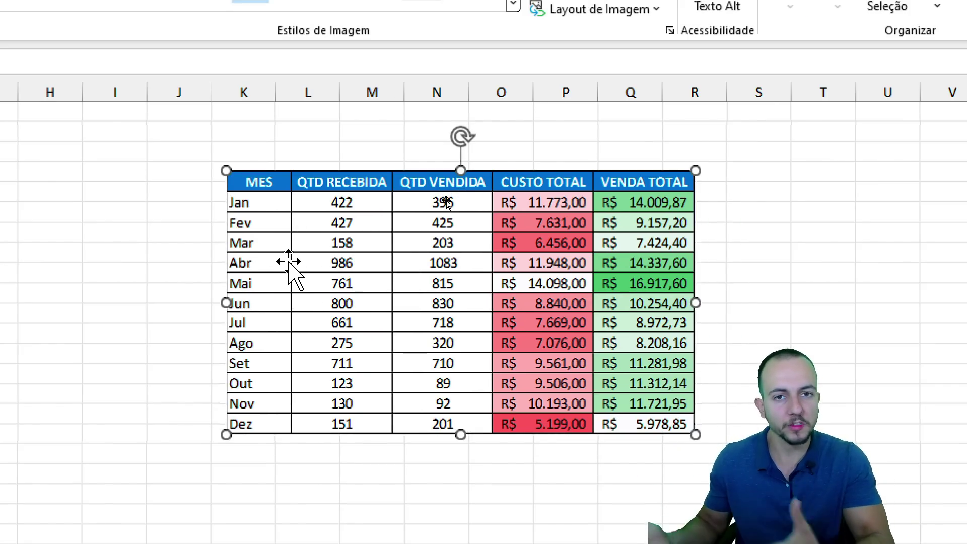
{"action": "left_click_drag", "start_coordinate": [289, 265], "coordinate": [660, 169]}
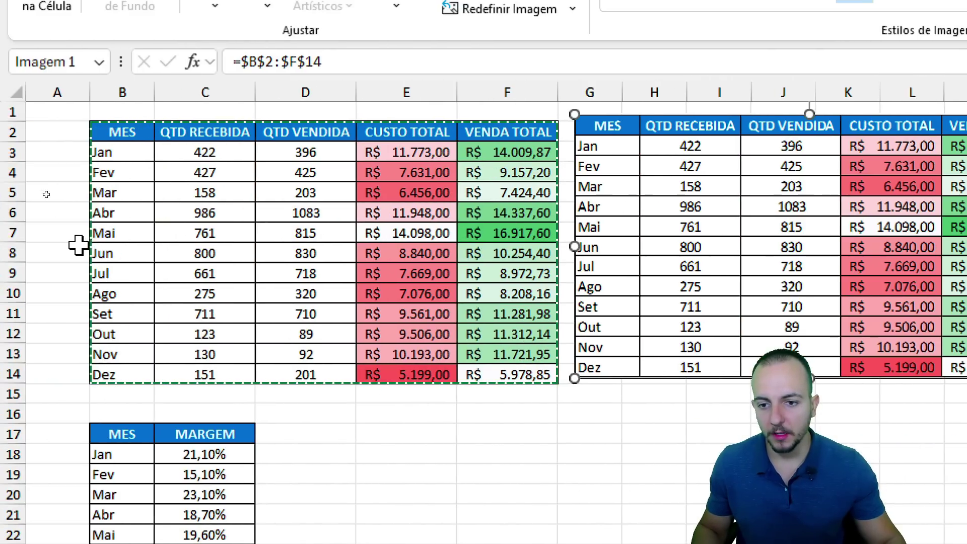
{"action": "left_click", "coordinate": [204, 253]}
Clear C5:E12, apply and undo a yellow fill, then delete the linked table picture.
{"action": "left_click_drag", "start_coordinate": [205, 193], "coordinate": [402, 332]}
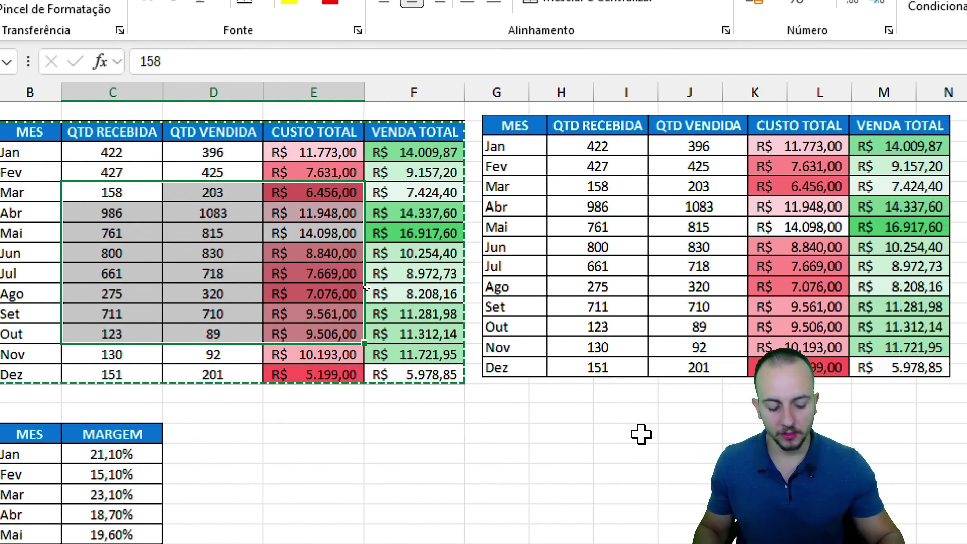
{"action": "key", "text": "Delete"}
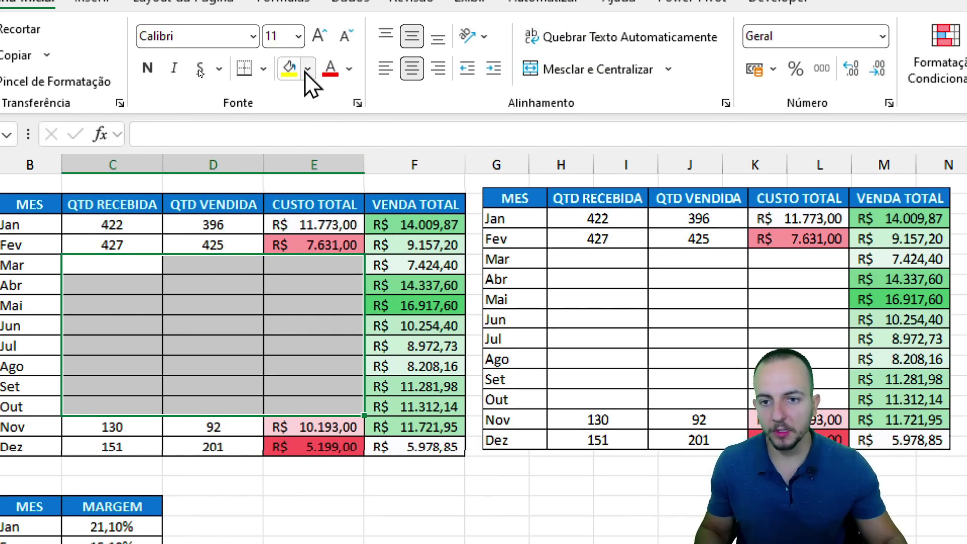
{"action": "left_click", "coordinate": [306, 70]}
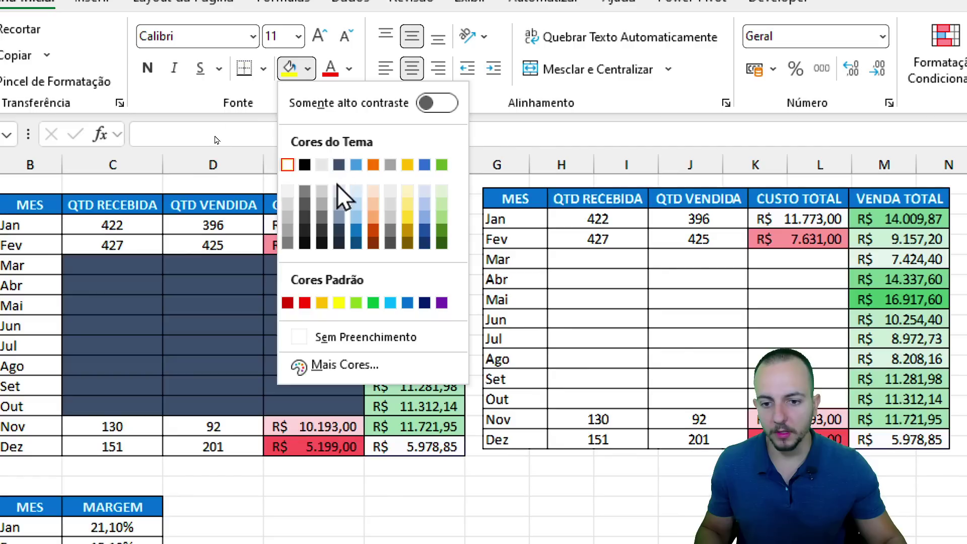
{"action": "left_click", "coordinate": [333, 305]}
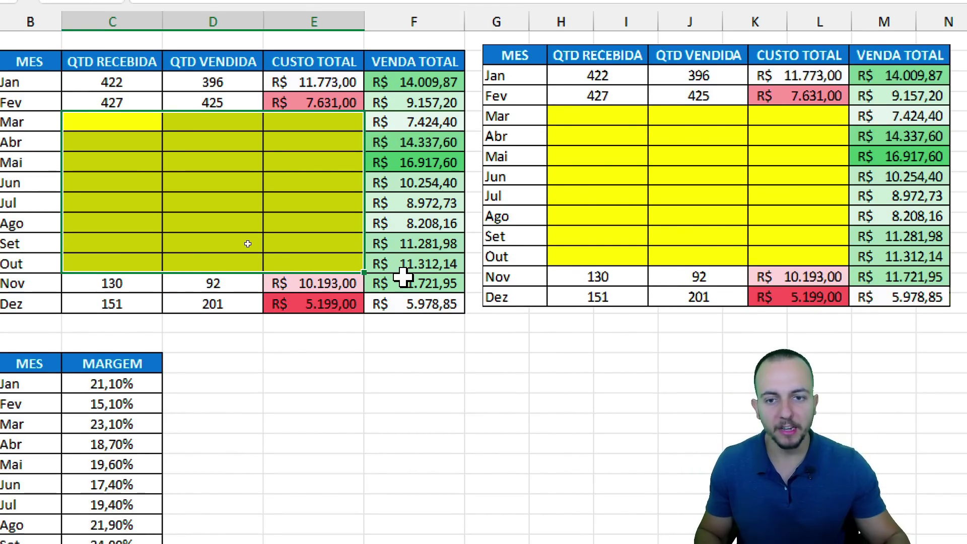
{"action": "key", "text": "ctrl+z"}
{"action": "left_click", "coordinate": [594, 252]}
{"action": "key", "text": "Delete"}
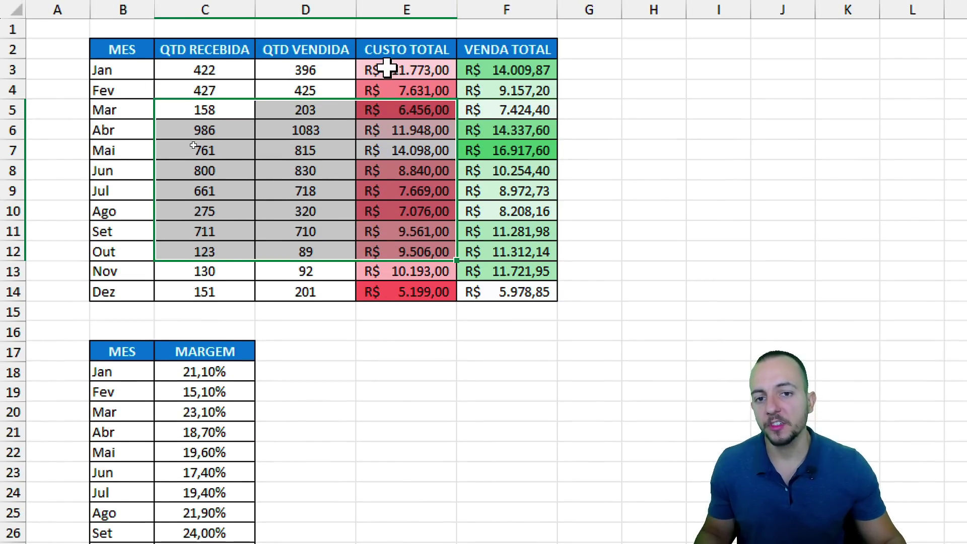
Copy the March cost cell E5 and paste it at J5 as a linked picture.
{"action": "left_click", "coordinate": [387, 68]}
{"action": "left_click", "coordinate": [393, 50]}
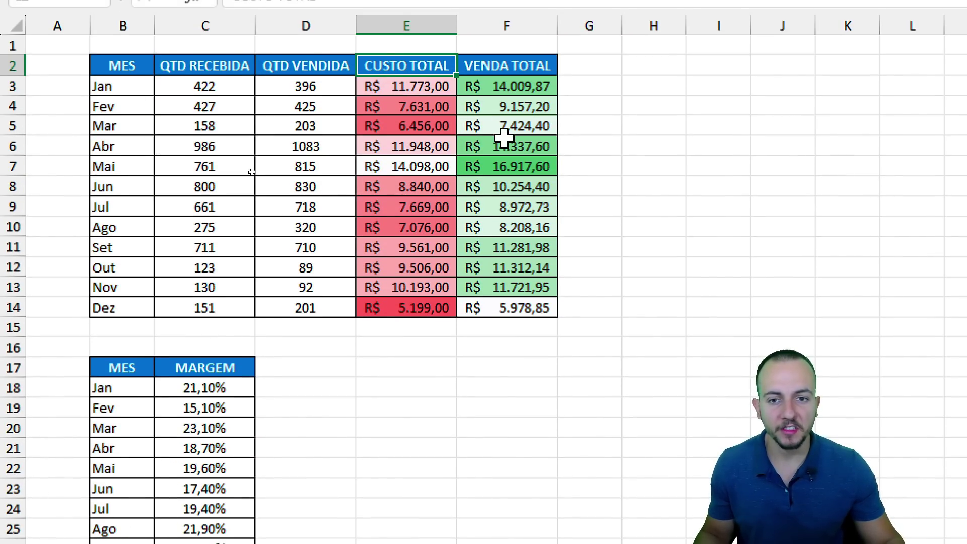
{"action": "left_click_drag", "start_coordinate": [146, 68], "coordinate": [529, 321]}
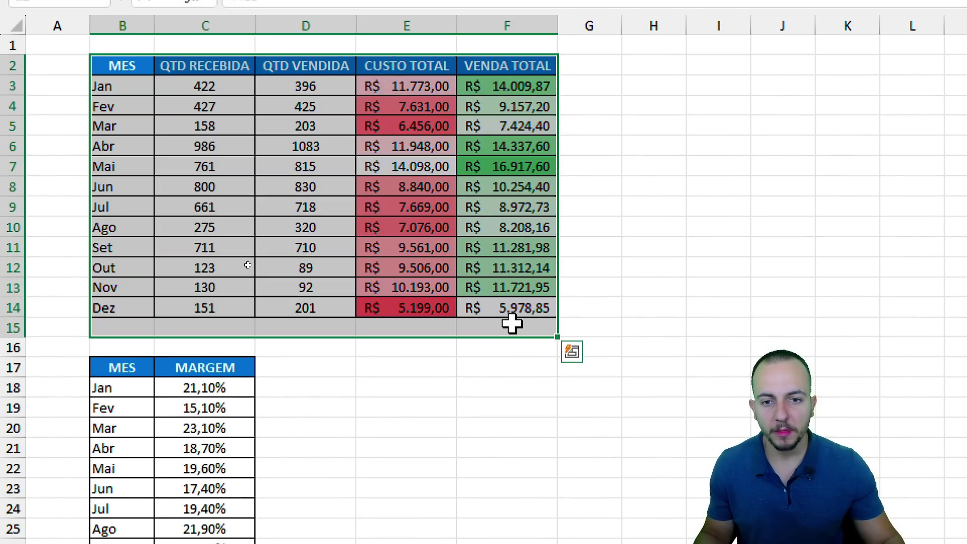
{"action": "left_click", "coordinate": [413, 123]}
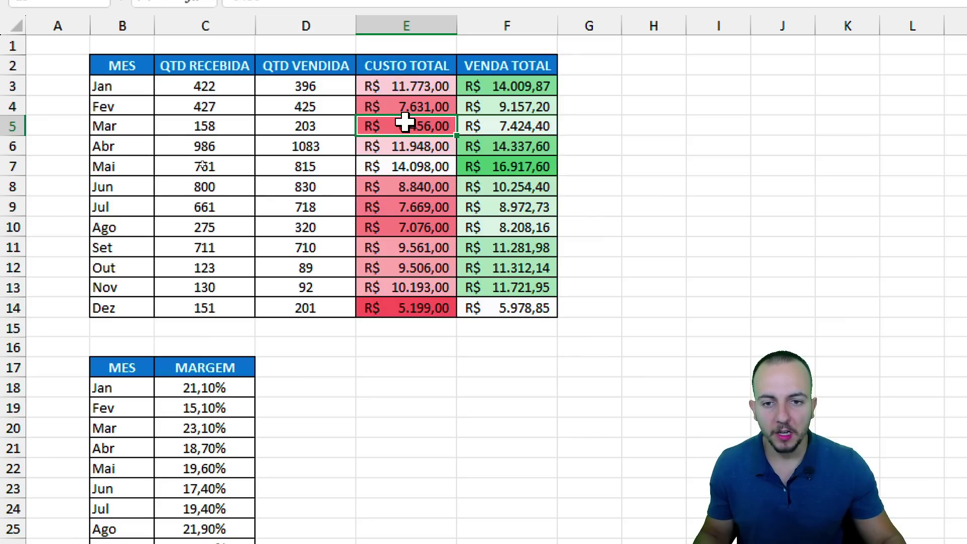
{"action": "left_click_drag", "start_coordinate": [459, 118], "coordinate": [535, 112]}
{"action": "key", "text": "ctrl+c"}
{"action": "scroll", "coordinate": [873, 156], "scroll_direction": "right", "scroll_amount": 4}
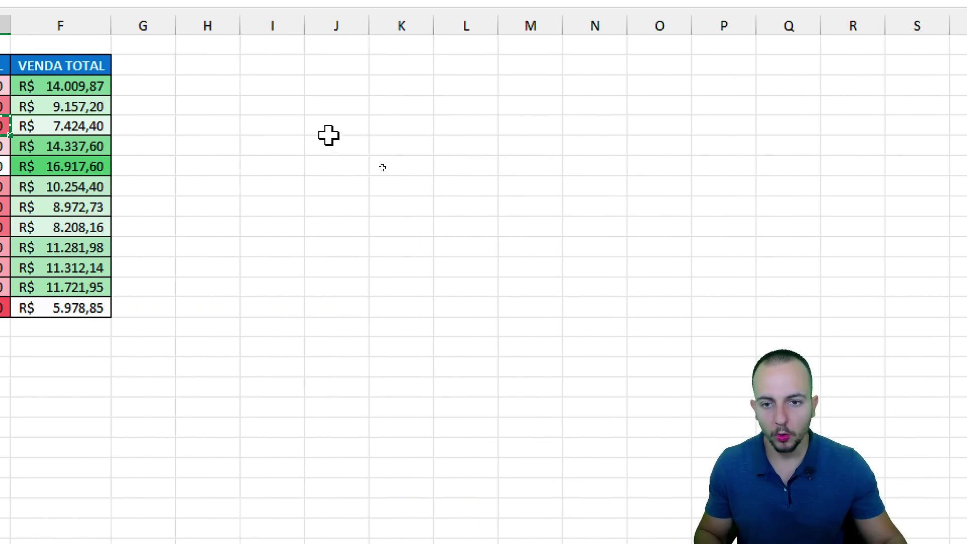
{"action": "left_click", "coordinate": [324, 125]}
{"action": "right_click", "coordinate": [326, 127]}
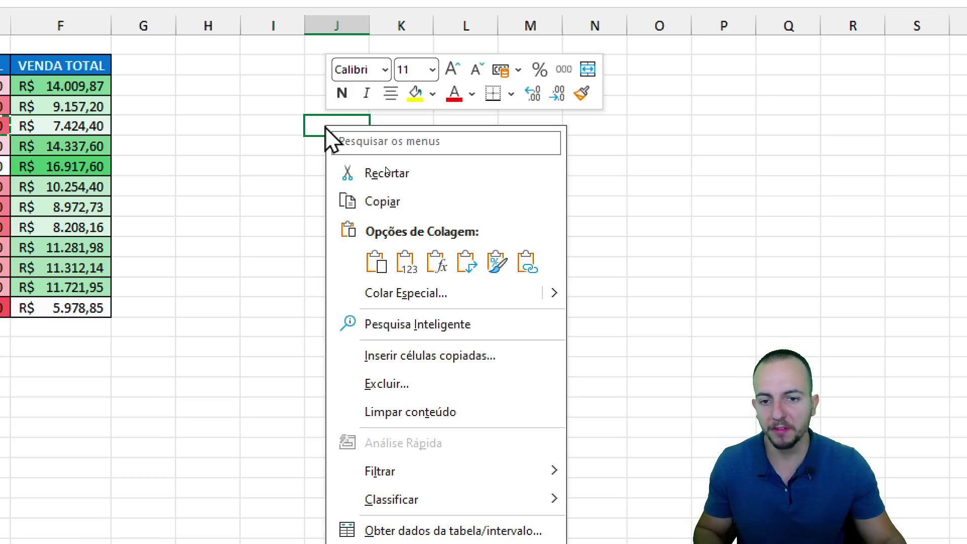
{"action": "mouse_move", "coordinate": [558, 307]}
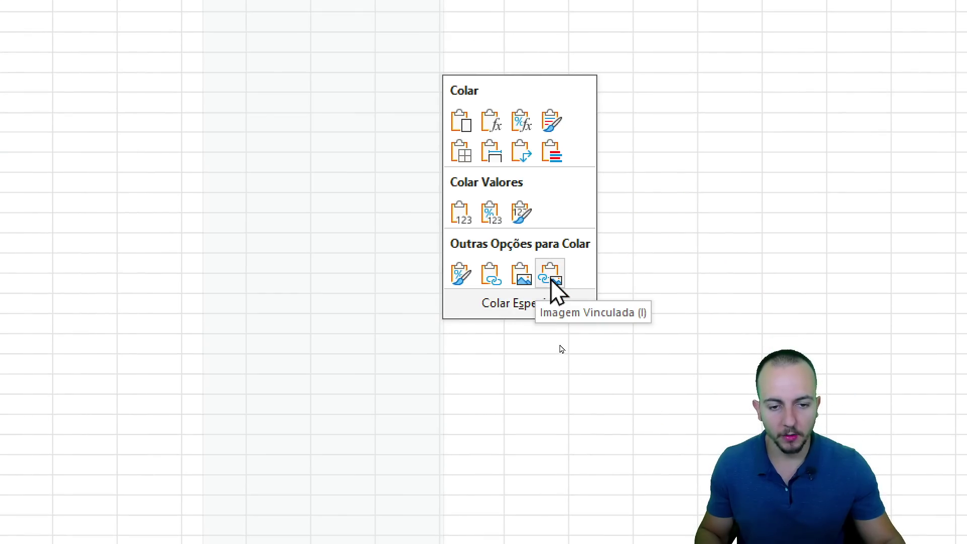
{"action": "left_click", "coordinate": [673, 478]}
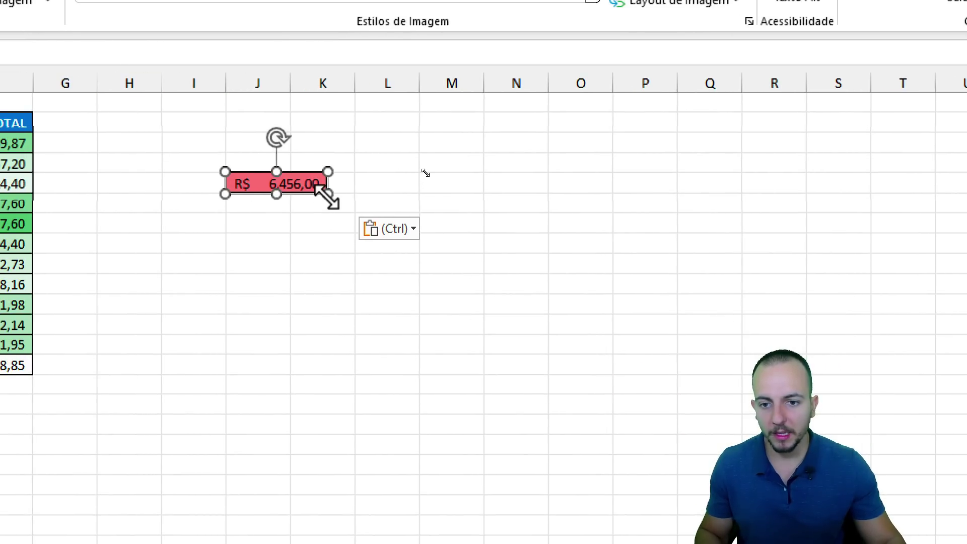
Enlarge the cost picture and place it beside the VENDA TOTAL column.
{"action": "left_click_drag", "start_coordinate": [327, 194], "coordinate": [768, 283]}
{"action": "left_click_drag", "start_coordinate": [522, 254], "coordinate": [474, 232]}
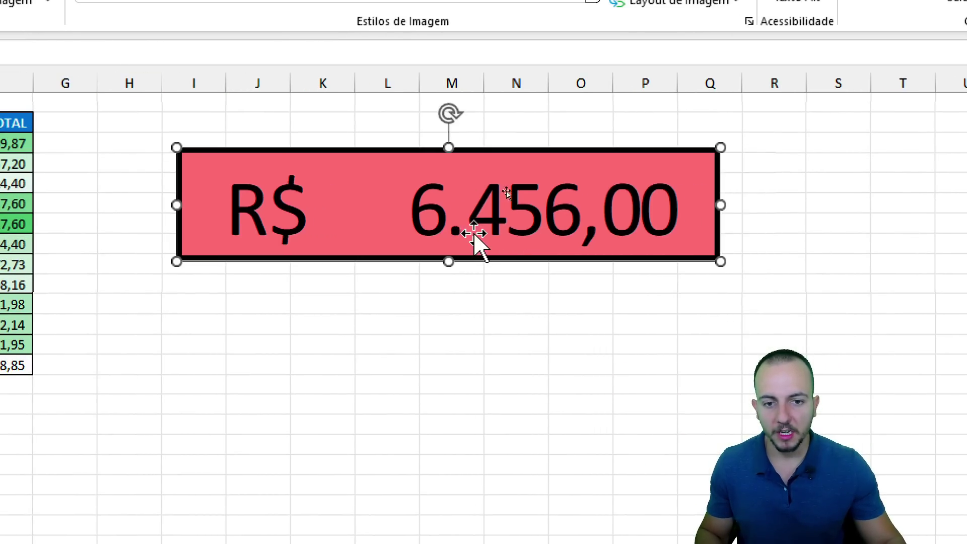
{"action": "left_click_drag", "start_coordinate": [588, 194], "coordinate": [472, 156]}
Test the link by entering 9999, 0 and 'abc 123' in E5, then undo to 6.456,00.
{"action": "left_click", "coordinate": [202, 185]}
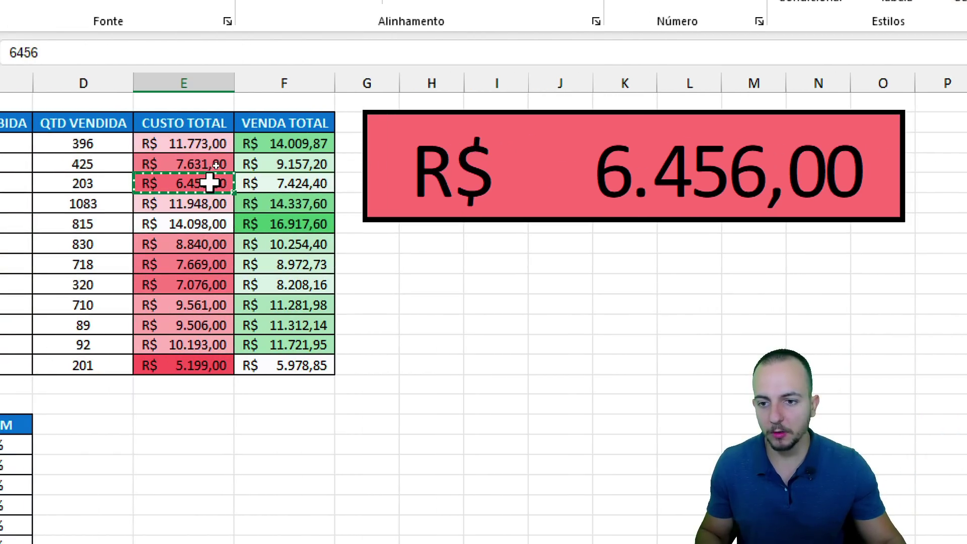
{"action": "type", "text": "99"}
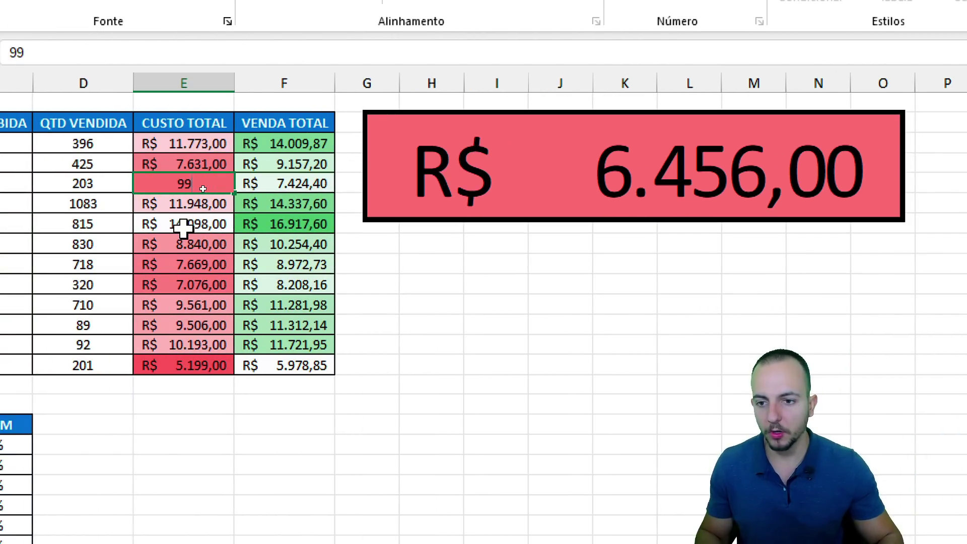
{"action": "type", "text": "99"}
{"action": "key", "text": "ctrl+Return"}
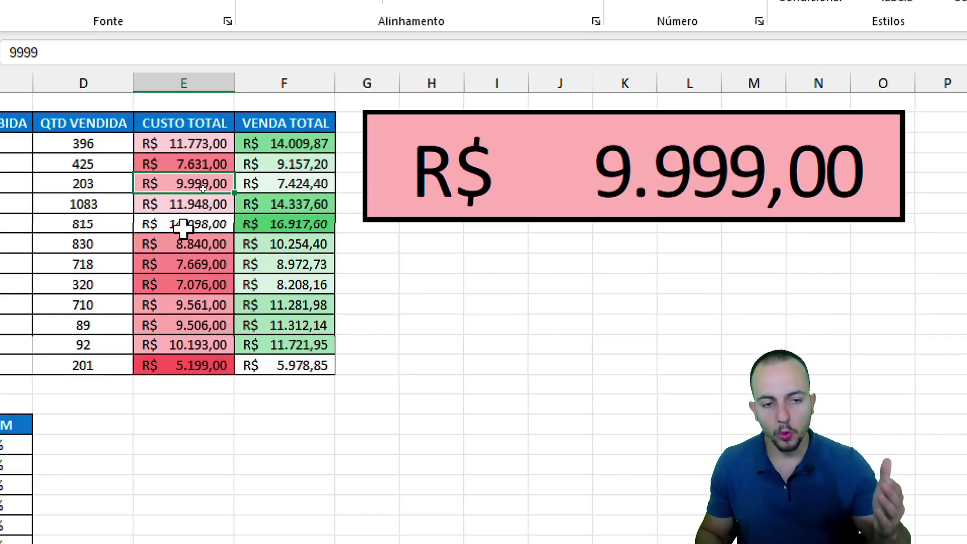
{"action": "type", "text": "0"}
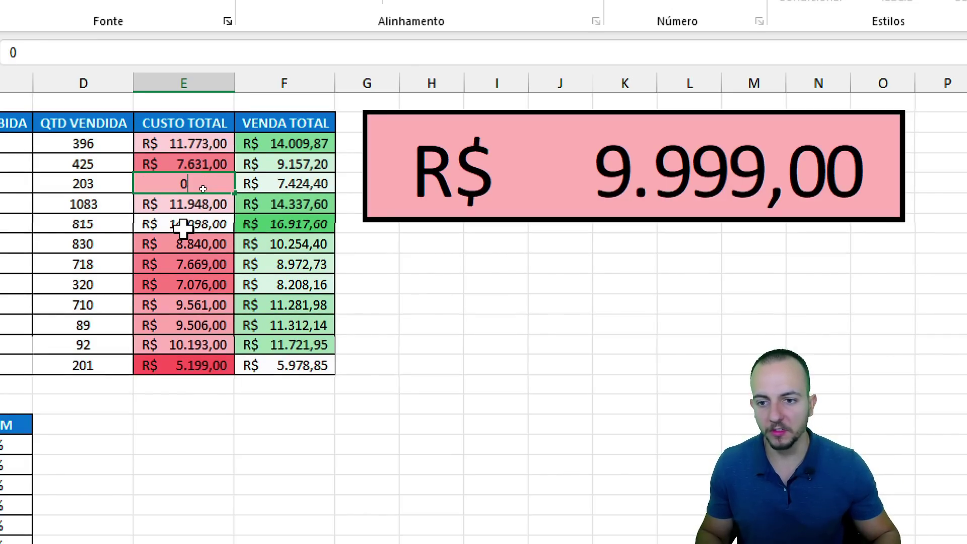
{"action": "key", "text": "ctrl+Return"}
{"action": "type", "text": "abc 123"}
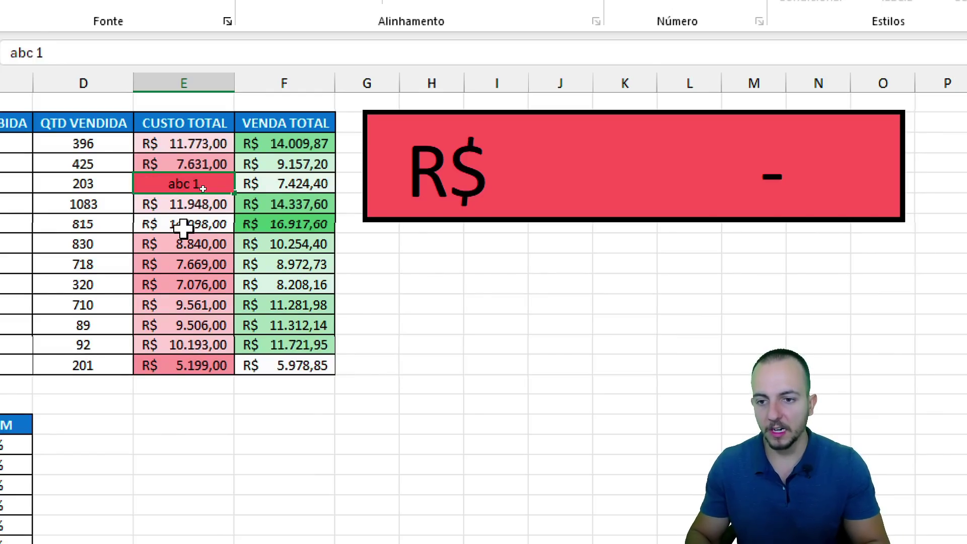
{"action": "key", "text": "Return"}
{"action": "key", "text": "ctrl+z"}
{"action": "key", "text": "ctrl+z"}
{"action": "key", "text": "ctrl+z"}
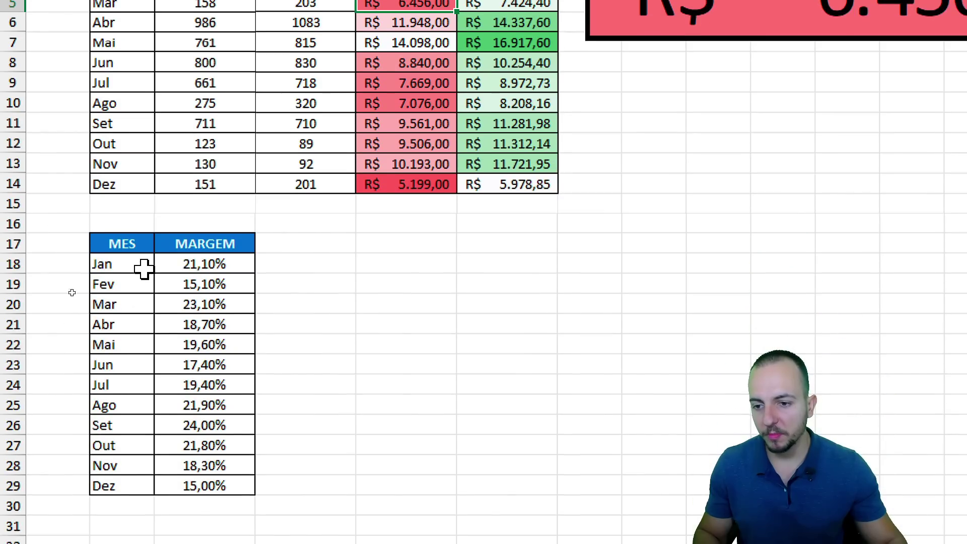
Copy the MES/MARGEM header with the Jan and Fev rows.
{"action": "left_click_drag", "start_coordinate": [140, 390], "coordinate": [176, 418]}
{"action": "left_click_drag", "start_coordinate": [176, 273], "coordinate": [176, 285]}
{"action": "key", "text": "ctrl+c"}
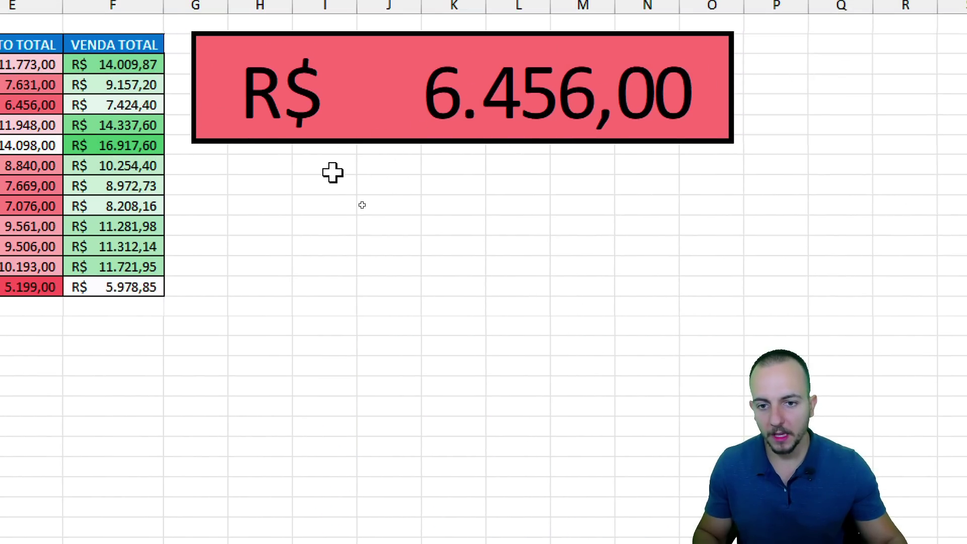
Paste the margin rows as an enlarged linked picture under the cost picture, then move to the blank sheet.
{"action": "right_click", "coordinate": [730, 88]}
{"action": "mouse_move", "coordinate": [557, 355]}
{"action": "left_click", "coordinate": [675, 485]}
{"action": "left_click_drag", "start_coordinate": [459, 170], "coordinate": [566, 229]}
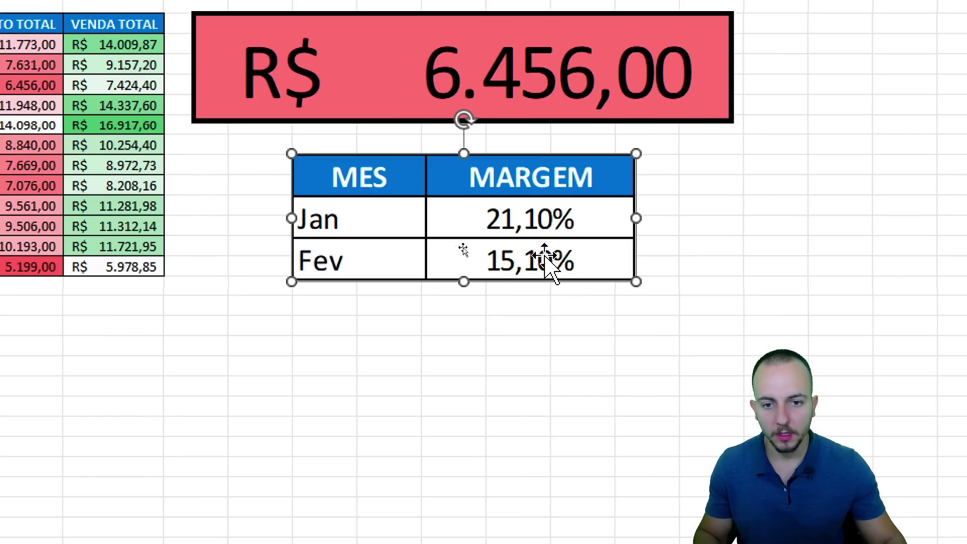
{"action": "left_click_drag", "start_coordinate": [500, 161], "coordinate": [492, 140]}
{"action": "left_click", "coordinate": [579, 76]}
{"action": "key", "text": "Escape"}
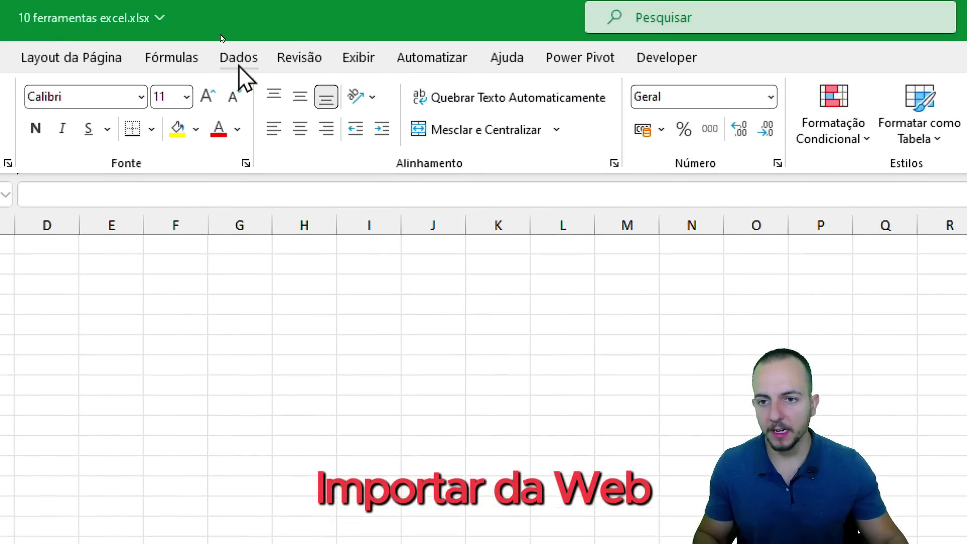
Start a Da Web import from the Dados tab's Obter Dados sources.
{"action": "left_click", "coordinate": [219, 33]}
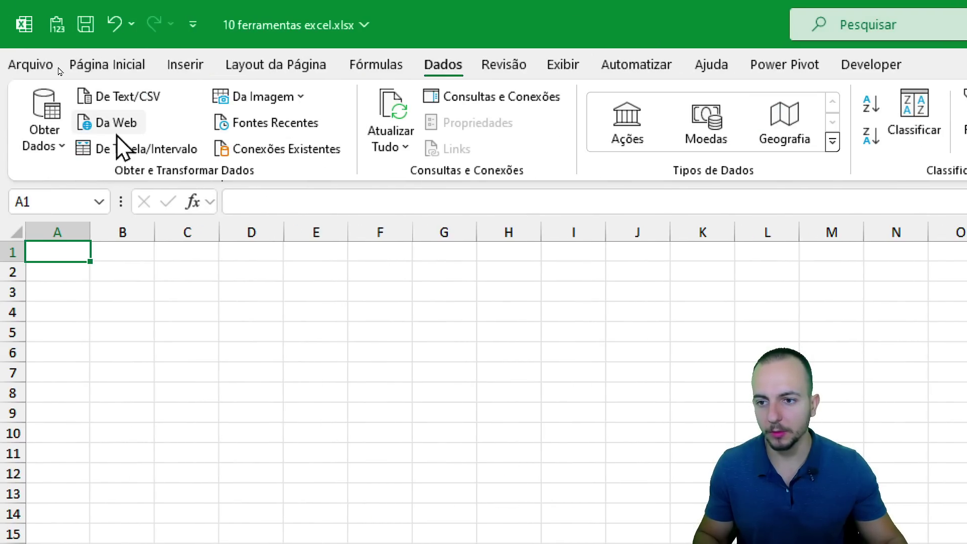
{"action": "left_click", "coordinate": [45, 133]}
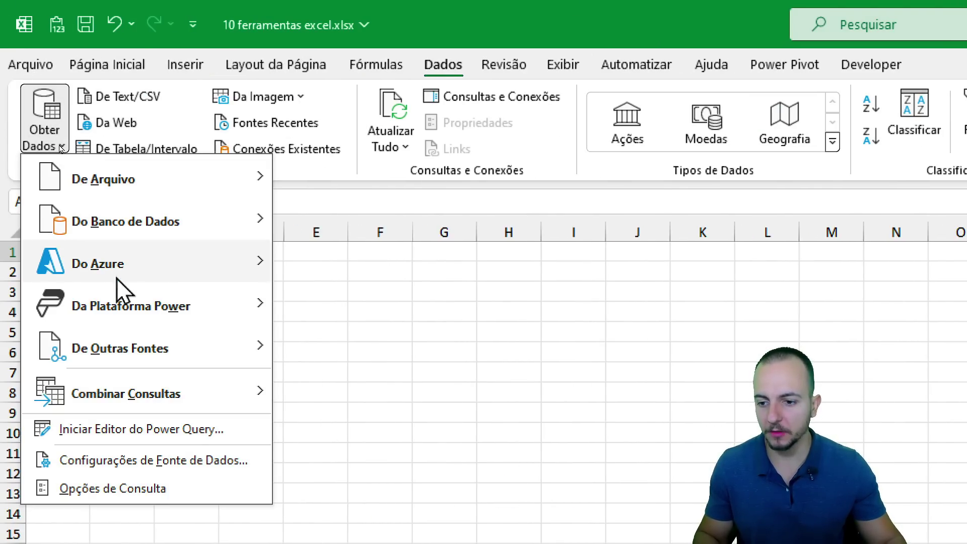
{"action": "mouse_move", "coordinate": [126, 347]}
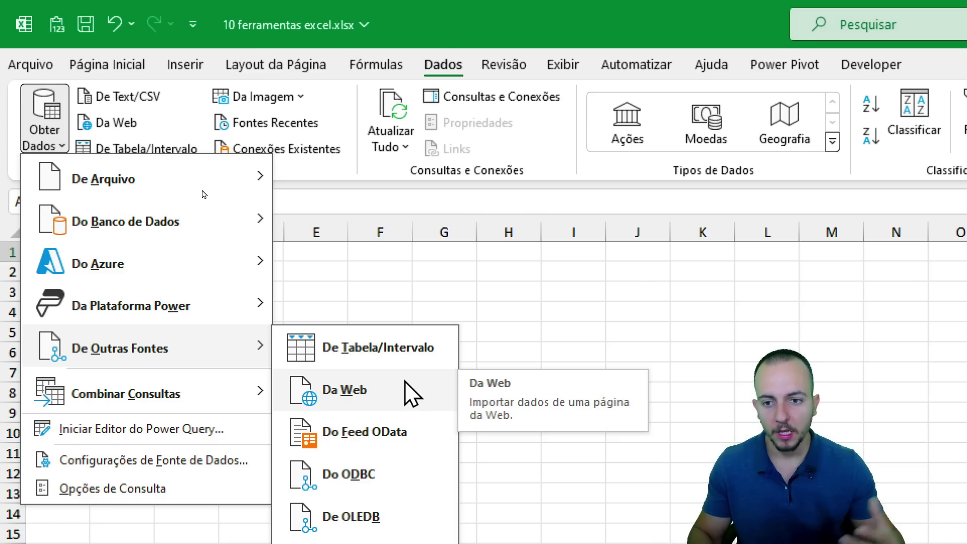
{"action": "left_click", "coordinate": [412, 394]}
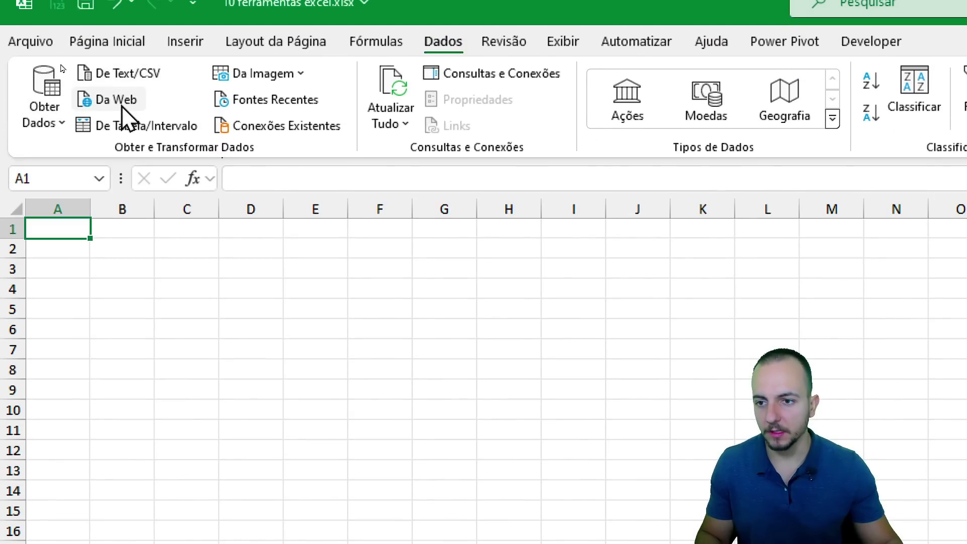
{"action": "left_click", "coordinate": [116, 99]}
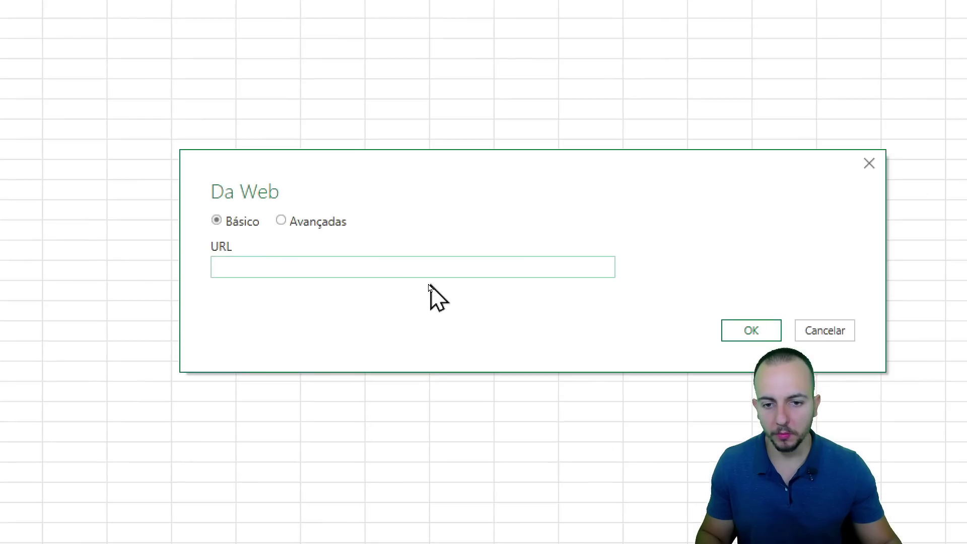
Submit the Wikipedia best-selling automobiles URL and connect with anonymous access.
{"action": "key", "text": "ctrl+v"}
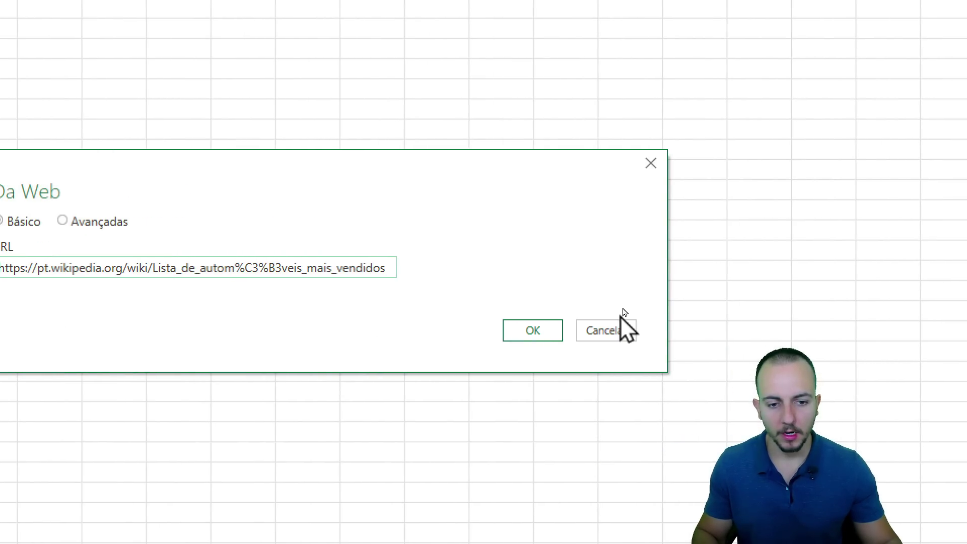
{"action": "left_click", "coordinate": [751, 330]}
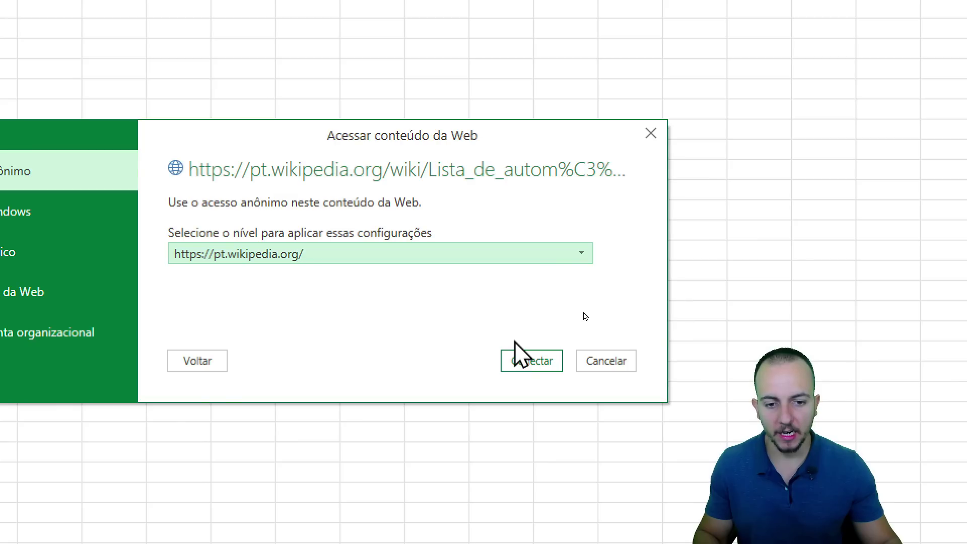
{"action": "left_click", "coordinate": [545, 364]}
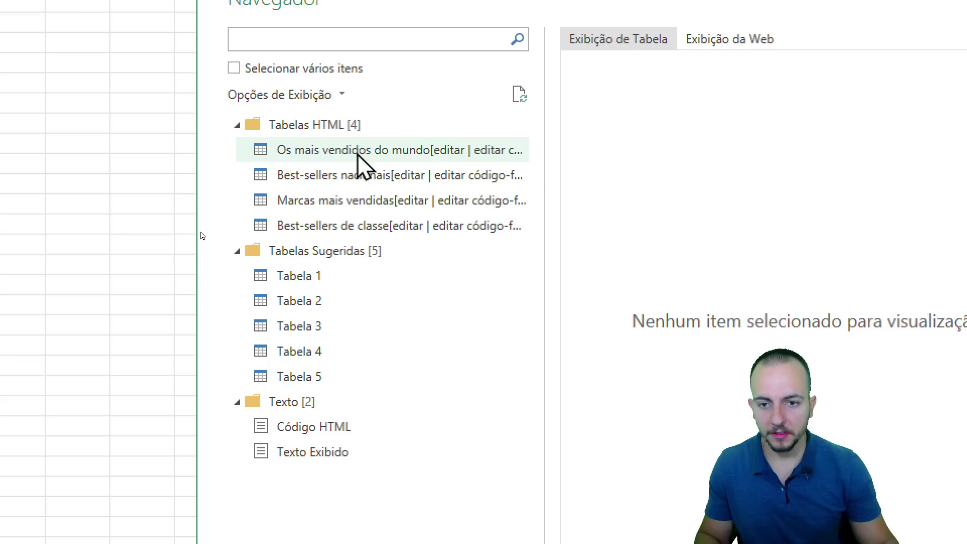
Preview the Navigator's web tables and load 'Best-sellers nacionais' into the workbook.
{"action": "left_click", "coordinate": [380, 158]}
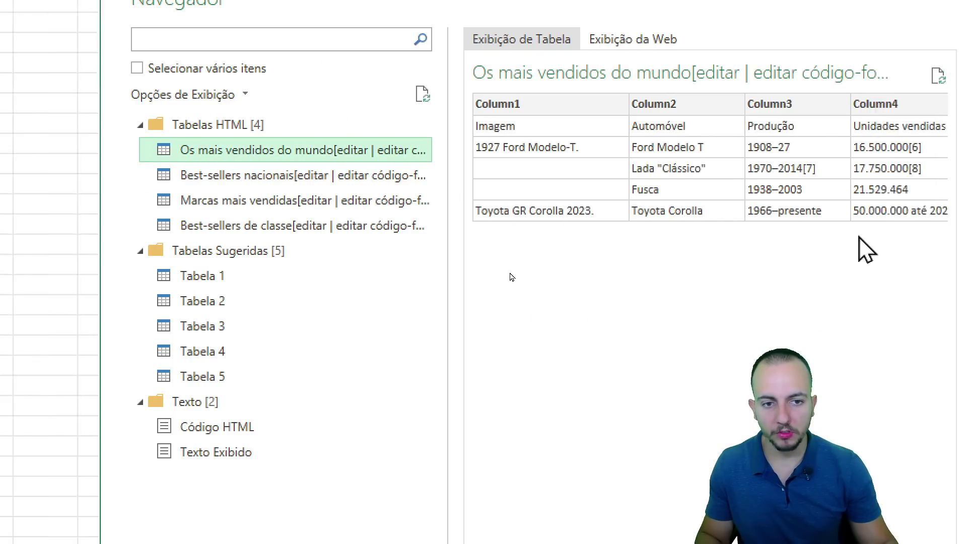
{"action": "left_click", "coordinate": [186, 177]}
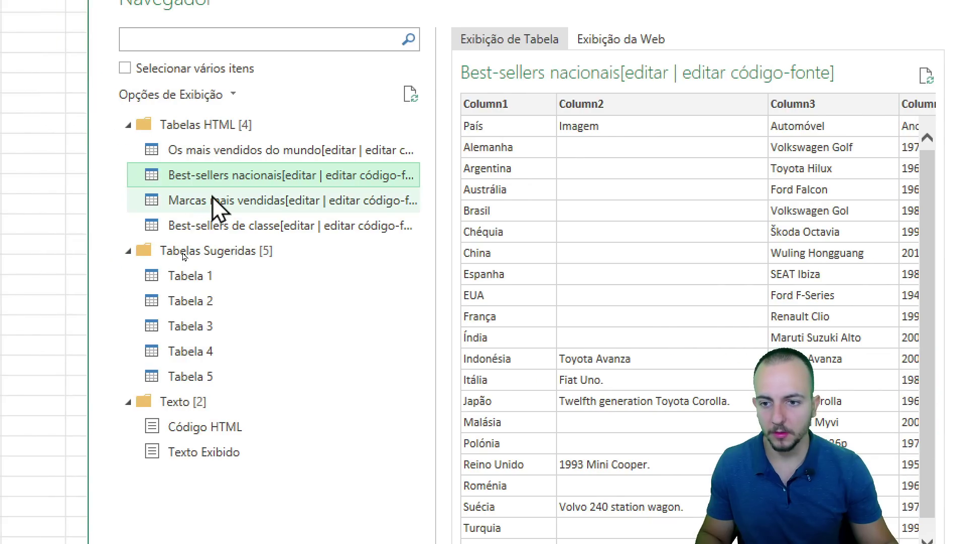
{"action": "left_click", "coordinate": [216, 202]}
{"action": "left_click", "coordinate": [282, 177]}
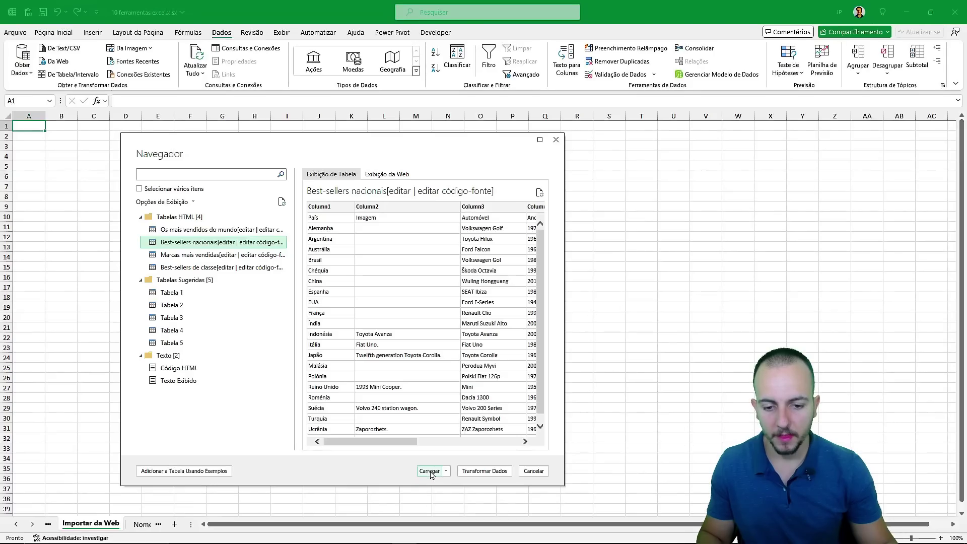
{"action": "left_click", "coordinate": [434, 468]}
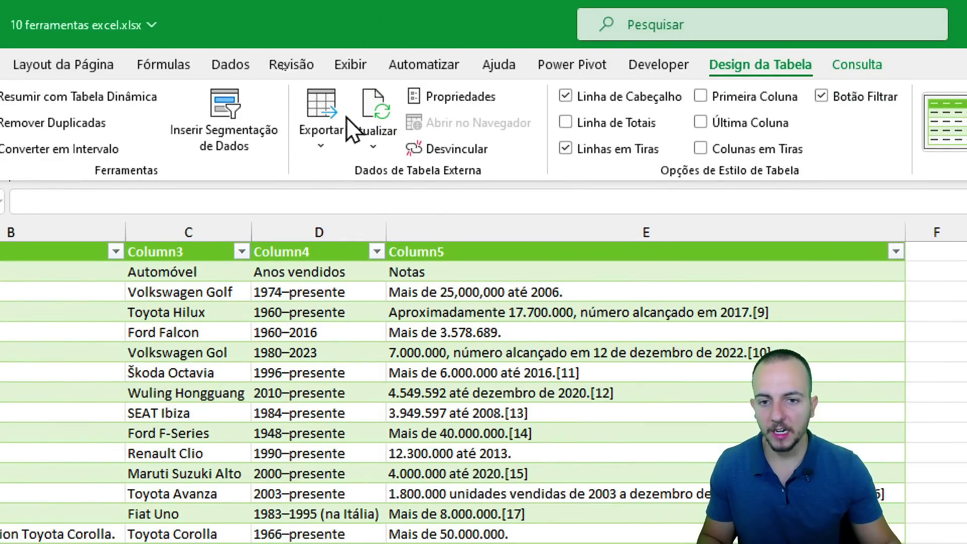
Refresh every query in the workbook with Atualizar Tudo.
{"action": "left_click", "coordinate": [375, 145]}
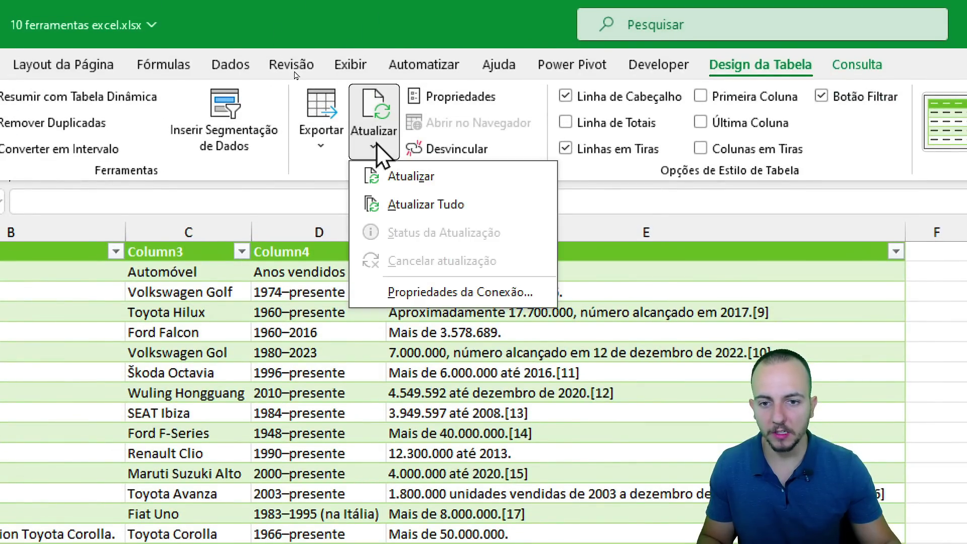
{"action": "left_click", "coordinate": [422, 214]}
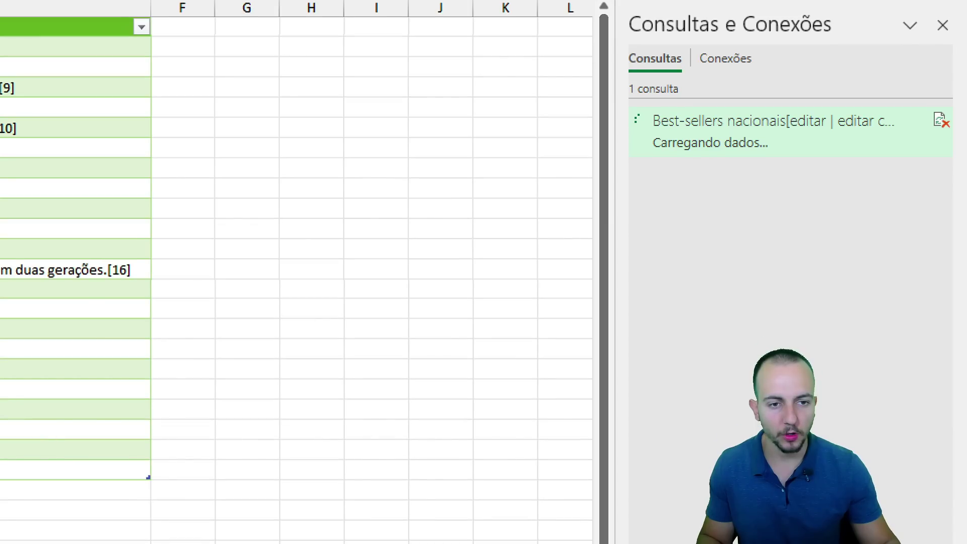
{"action": "mouse_move", "coordinate": [647, 77]}
{"action": "left_mouse_down"}
{"action": "mouse_move", "coordinate": [597, 93]}
{"action": "mouse_move", "coordinate": [609, 83]}
{"action": "left_mouse_up"}
{"action": "key", "text": "Escape"}
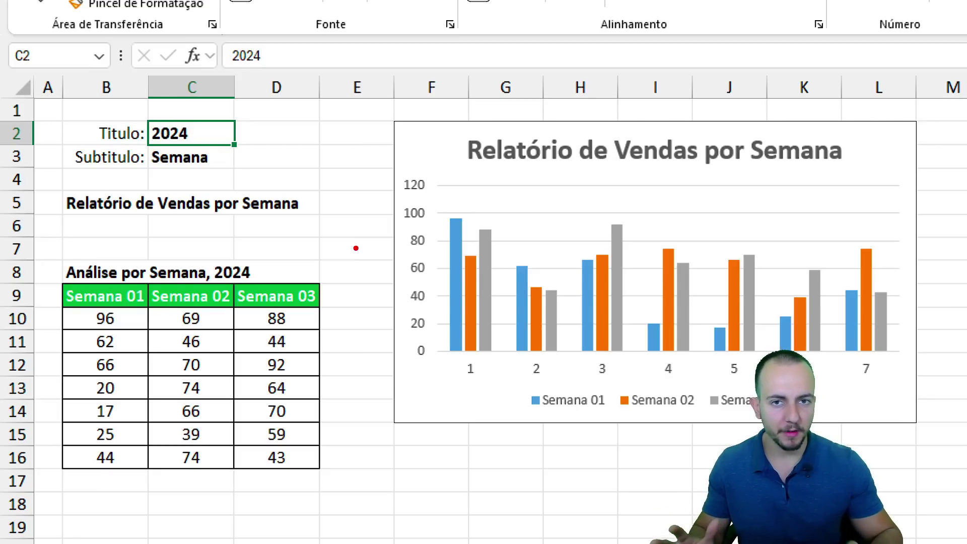
Highlight the report heading, headers and chart that currently read Semana.
{"action": "mouse_move", "coordinate": [93, 114]}
{"action": "left_mouse_down"}
{"action": "mouse_move", "coordinate": [133, 136]}
{"action": "mouse_move", "coordinate": [207, 145]}
{"action": "mouse_move", "coordinate": [71, 158]}
{"action": "mouse_move", "coordinate": [67, 170]}
{"action": "left_mouse_up"}
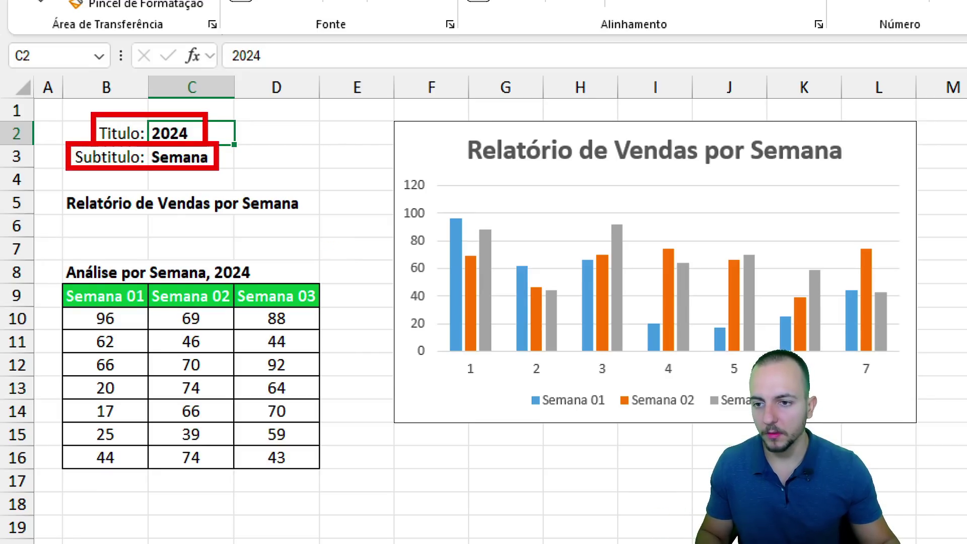
{"action": "mouse_move", "coordinate": [249, 110]}
{"action": "left_mouse_down"}
{"action": "mouse_move", "coordinate": [219, 123]}
{"action": "mouse_move", "coordinate": [230, 162]}
{"action": "left_mouse_up"}
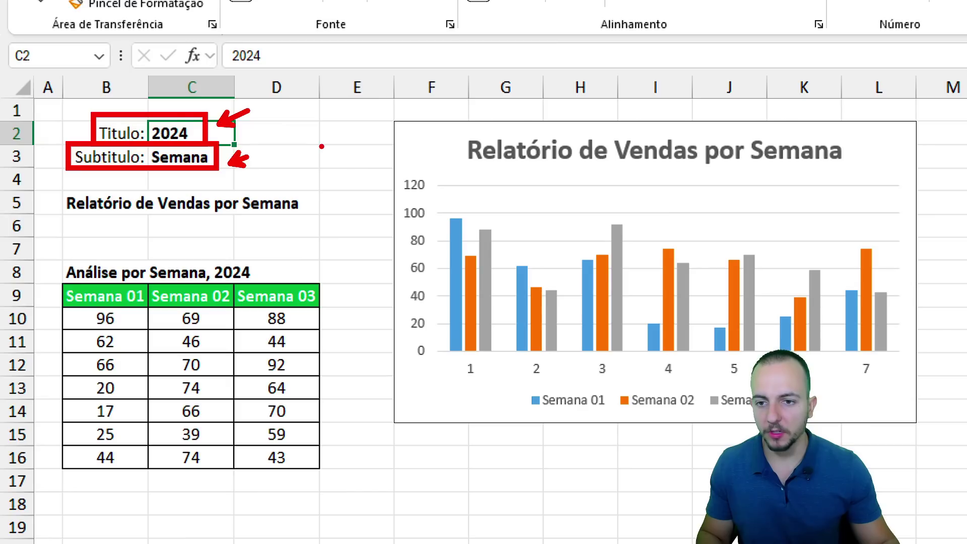
{"action": "mouse_move", "coordinate": [285, 149]}
{"action": "left_mouse_down"}
{"action": "mouse_move", "coordinate": [489, 205]}
{"action": "mouse_move", "coordinate": [486, 233]}
{"action": "left_mouse_up"}
{"action": "mouse_move", "coordinate": [330, 193]}
{"action": "left_mouse_down"}
{"action": "mouse_move", "coordinate": [342, 322]}
{"action": "mouse_move", "coordinate": [396, 326]}
{"action": "left_mouse_up"}
{"action": "key", "text": "ctrl+z"}
{"action": "key", "text": "ctrl+z"}
{"action": "key", "text": "ctrl+z"}
{"action": "key", "text": "ctrl+z"}
{"action": "key", "text": "ctrl+z"}
{"action": "key", "text": "ctrl+z"}
{"action": "key", "text": "ctrl+z"}
{"action": "key", "text": "ctrl+z"}
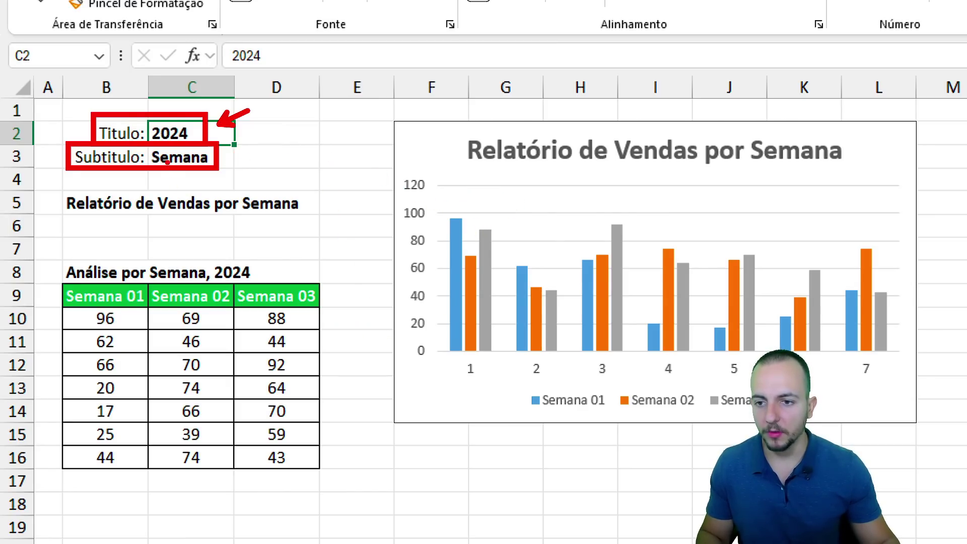
{"action": "mouse_move", "coordinate": [190, 149]}
{"action": "left_mouse_down"}
{"action": "mouse_move", "coordinate": [139, 149]}
{"action": "mouse_move", "coordinate": [152, 143]}
{"action": "left_mouse_up"}
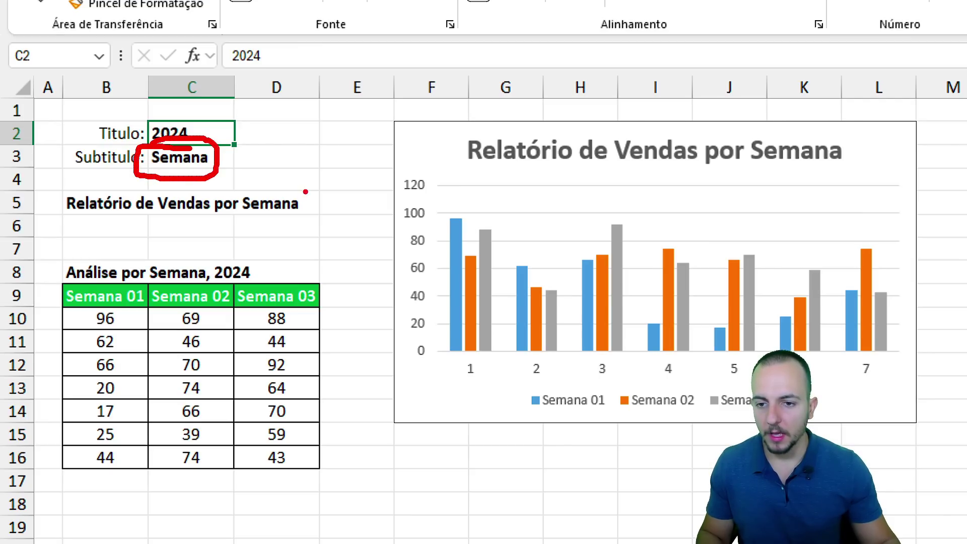
{"action": "left_click_drag", "start_coordinate": [247, 143], "coordinate": [254, 153]}
{"action": "left_click_drag", "start_coordinate": [230, 159], "coordinate": [275, 136]}
{"action": "key", "text": "Escape"}
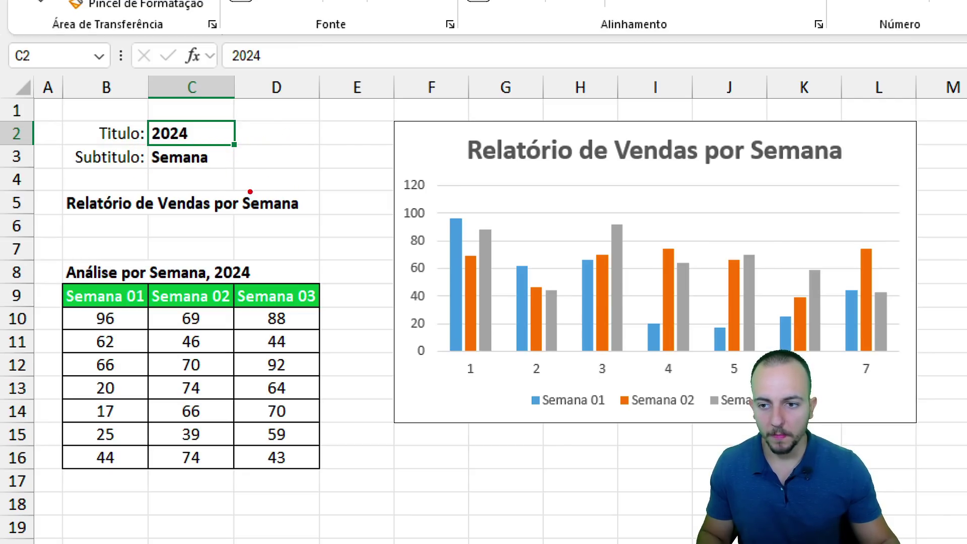
Replace the subtitle in C3 with Mês and confirm it.
{"action": "left_click", "coordinate": [216, 158]}
{"action": "type", "text": "Mês"}
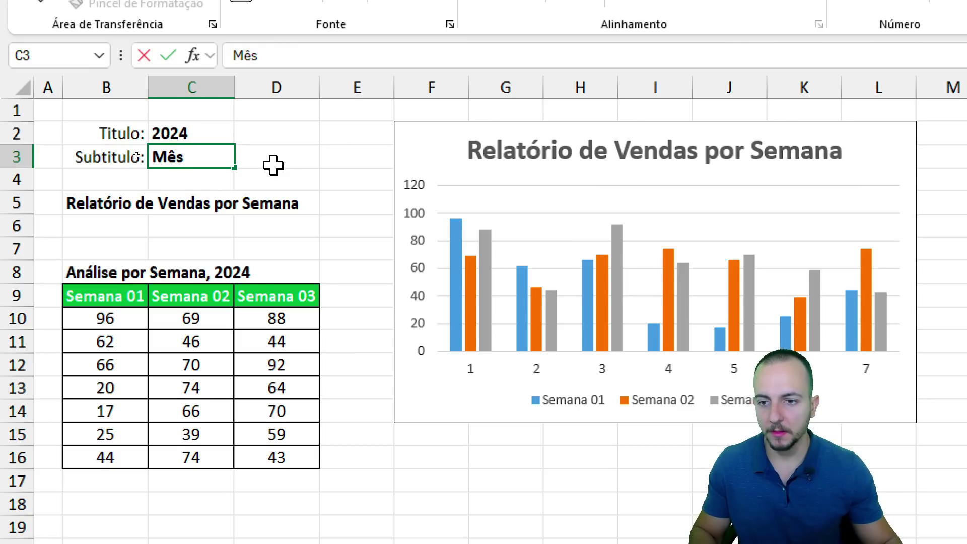
{"action": "key", "text": "ctrl+2"}
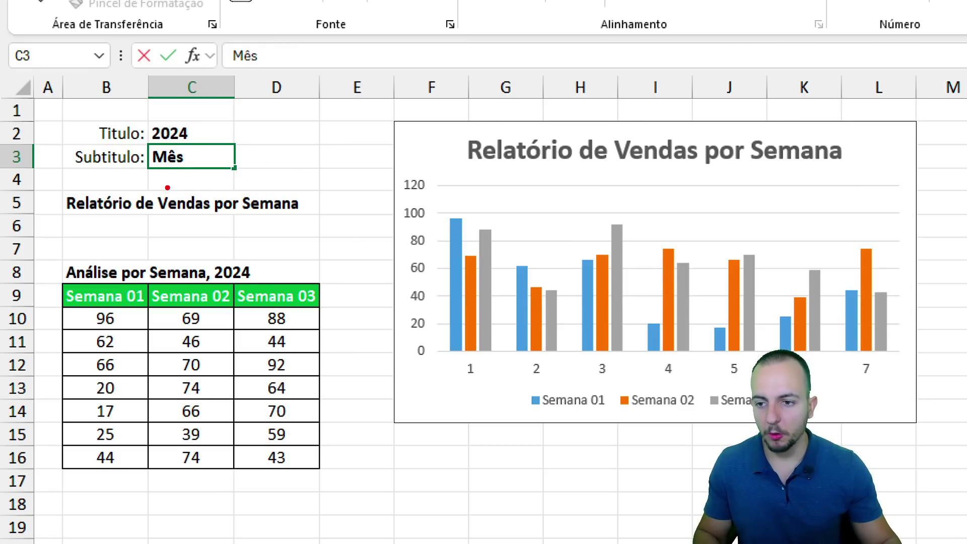
{"action": "left_click_drag", "start_coordinate": [233, 180], "coordinate": [315, 222]}
{"action": "left_click_drag", "start_coordinate": [130, 250], "coordinate": [220, 288]}
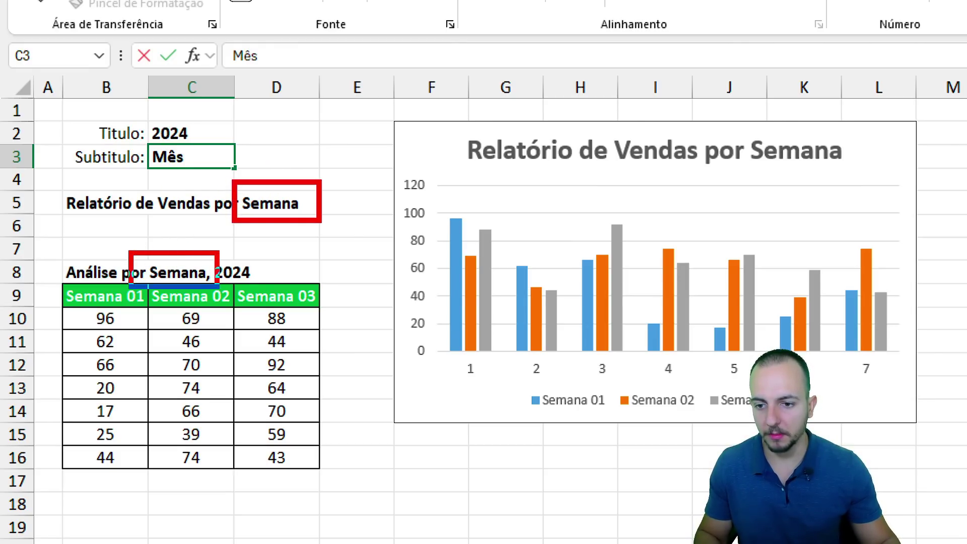
{"action": "left_click_drag", "start_coordinate": [41, 276], "coordinate": [335, 314]}
{"action": "left_click_drag", "start_coordinate": [722, 116], "coordinate": [865, 177]}
{"action": "left_click_drag", "start_coordinate": [193, 152], "coordinate": [245, 129]}
{"action": "left_click_drag", "start_coordinate": [196, 175], "coordinate": [203, 217]}
{"action": "left_click_drag", "start_coordinate": [159, 181], "coordinate": [137, 231]}
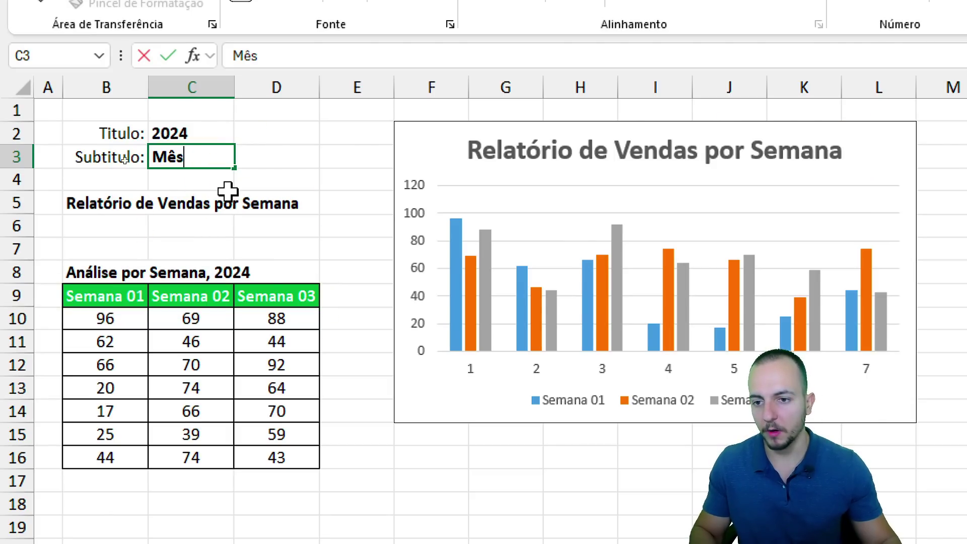
{"action": "key", "text": "Return"}
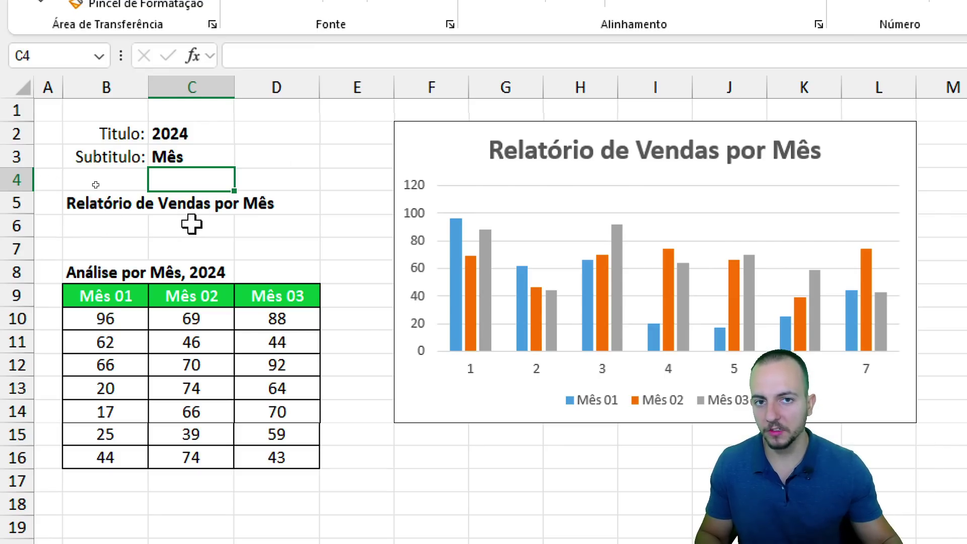
Replace B5's title with the formula =C3 referencing the subtitle.
{"action": "left_click", "coordinate": [108, 199]}
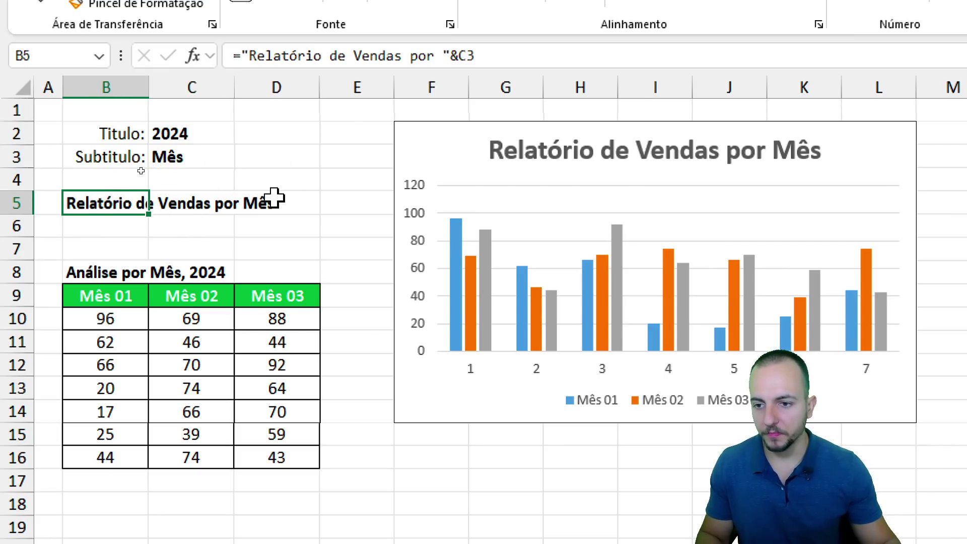
{"action": "key", "text": "Delete"}
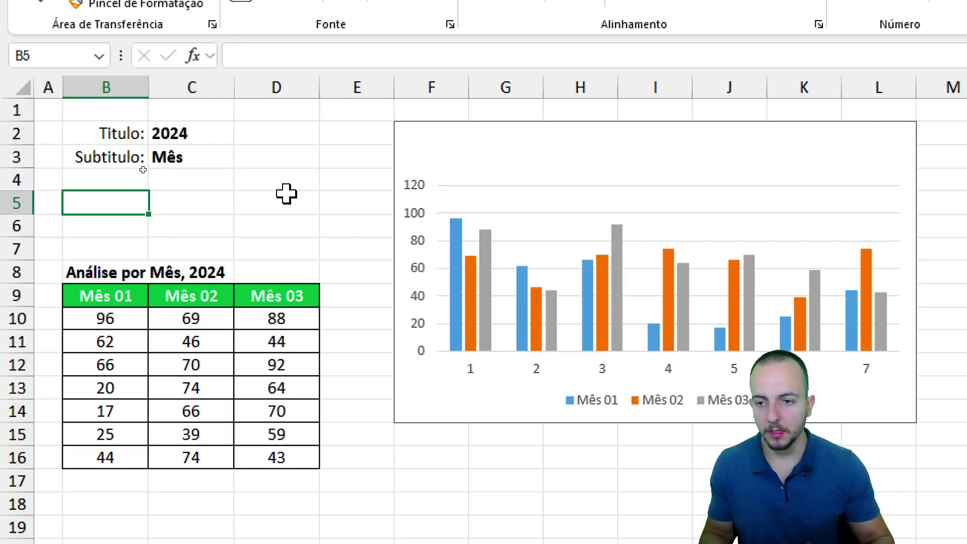
{"action": "type", "text": "="}
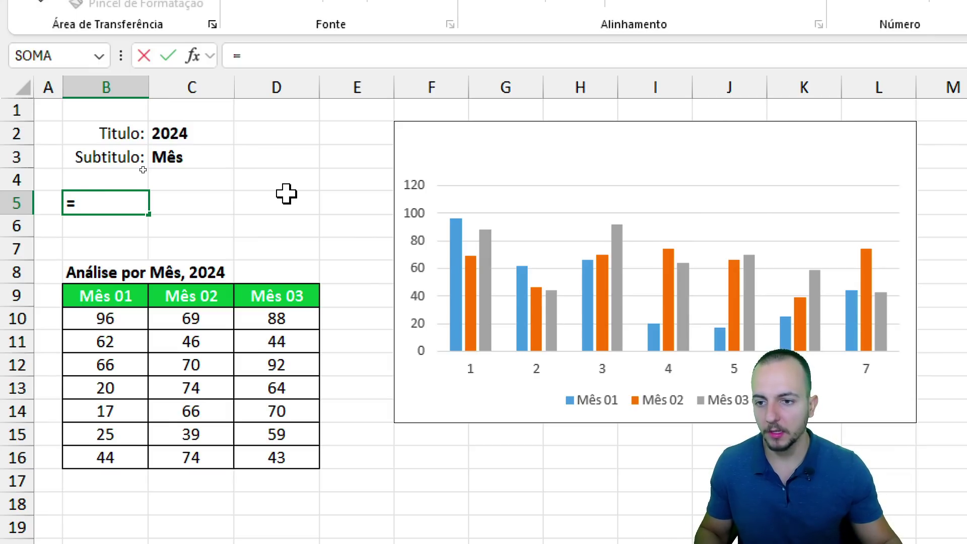
{"action": "left_click", "coordinate": [180, 161]}
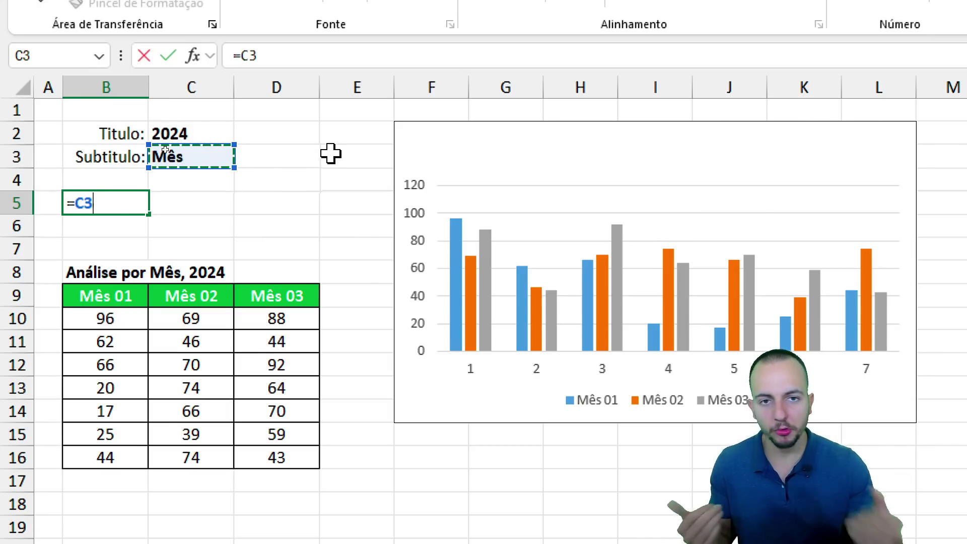
{"action": "key", "text": "Return"}
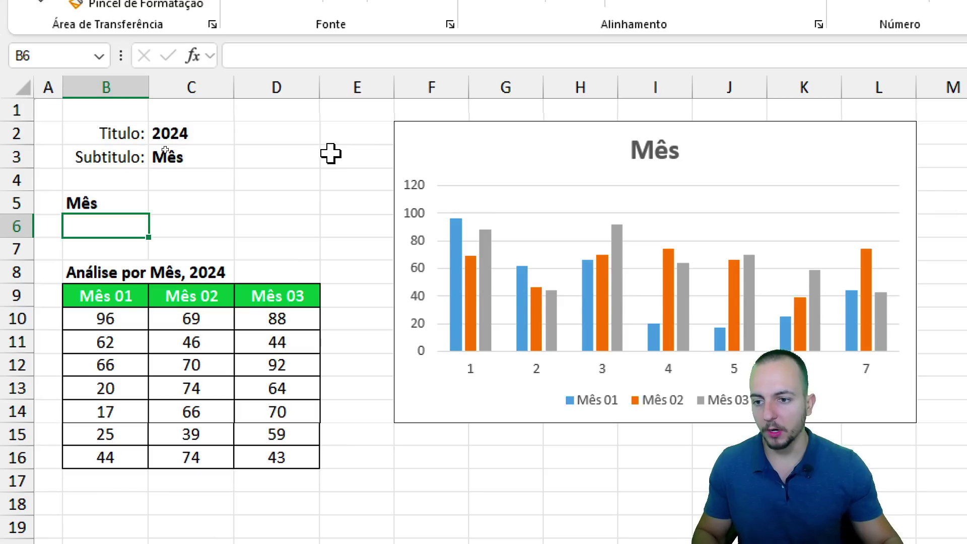
{"action": "left_click_drag", "start_coordinate": [85, 212], "coordinate": [100, 222]}
{"action": "left_click_drag", "start_coordinate": [157, 172], "coordinate": [112, 209]}
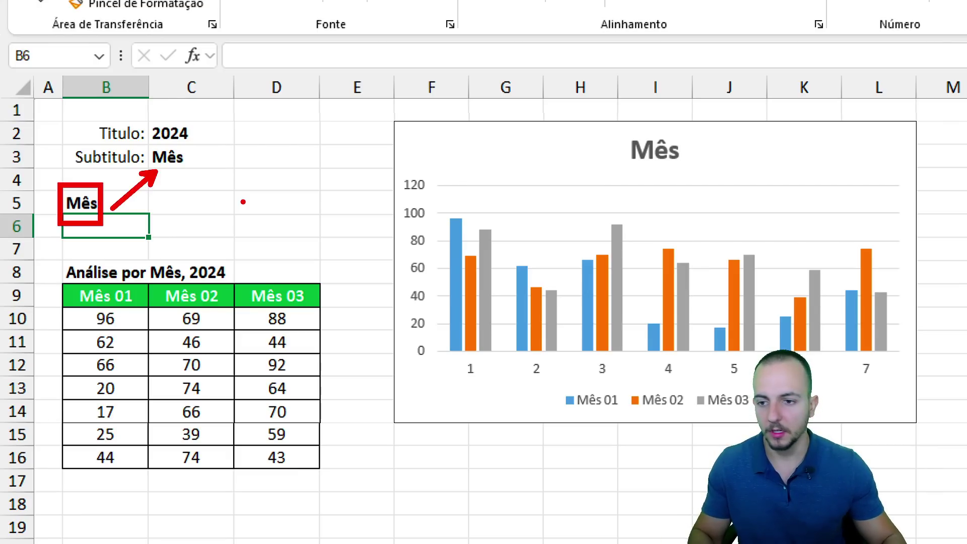
{"action": "key", "text": "Escape"}
Change B5 to the text formula ="Relatório por ".
{"action": "key", "text": "Up"}
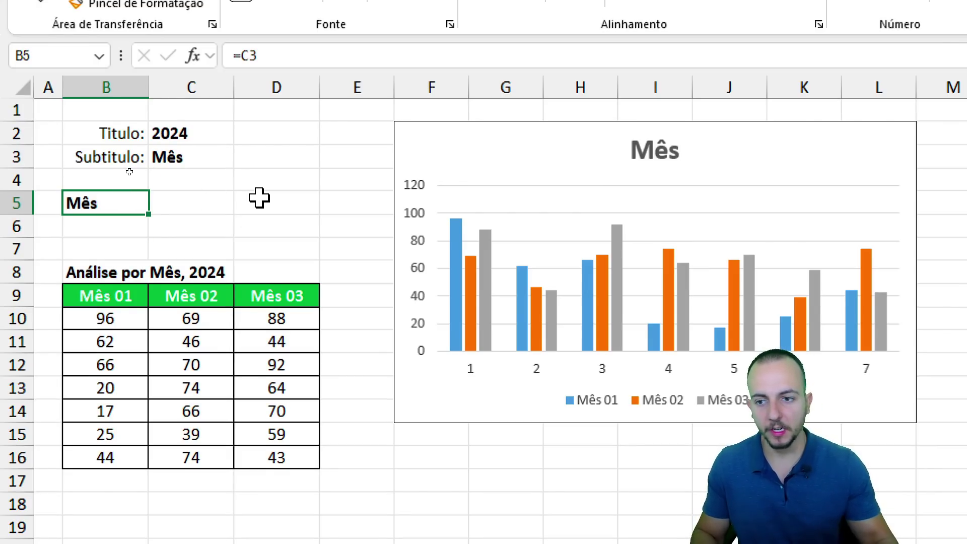
{"action": "key", "text": "Delete"}
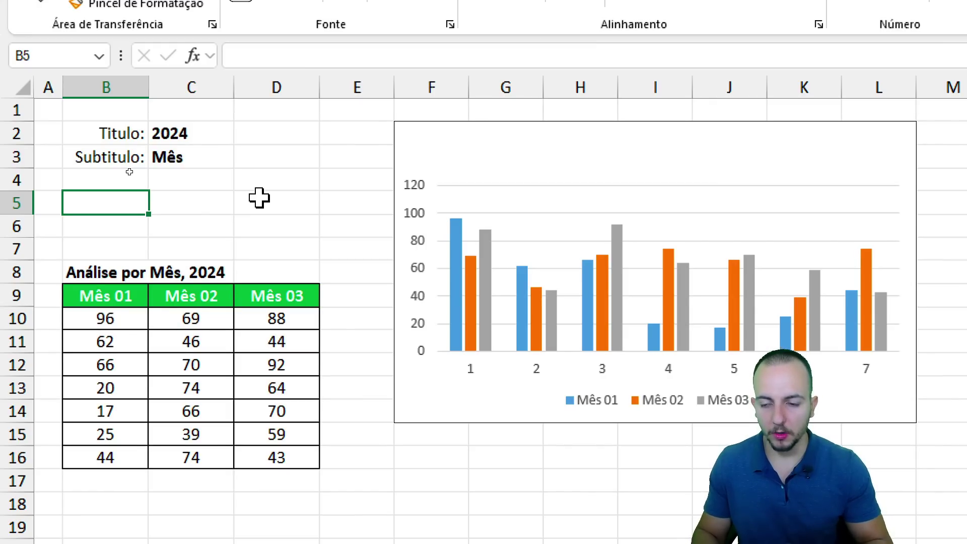
{"action": "type", "text": "="}
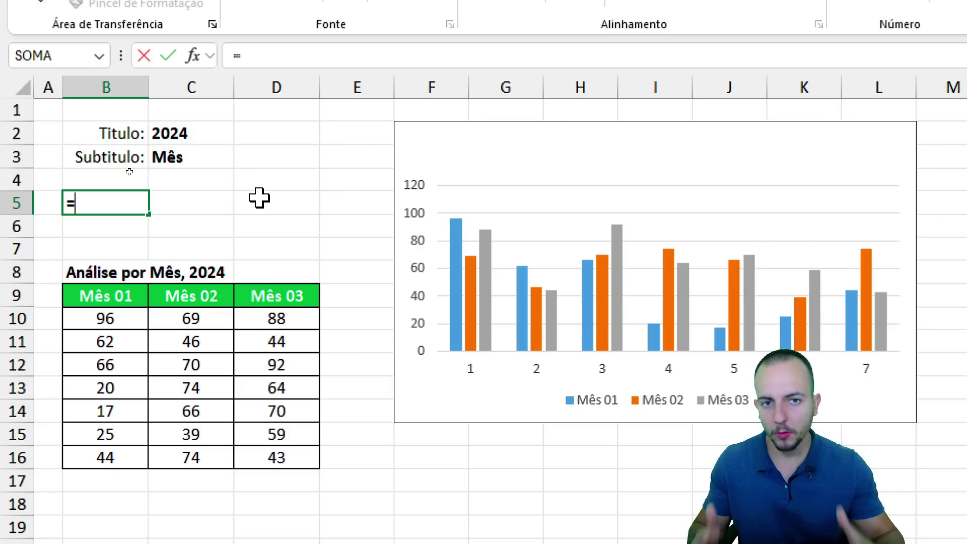
{"action": "type", "text": "\""}
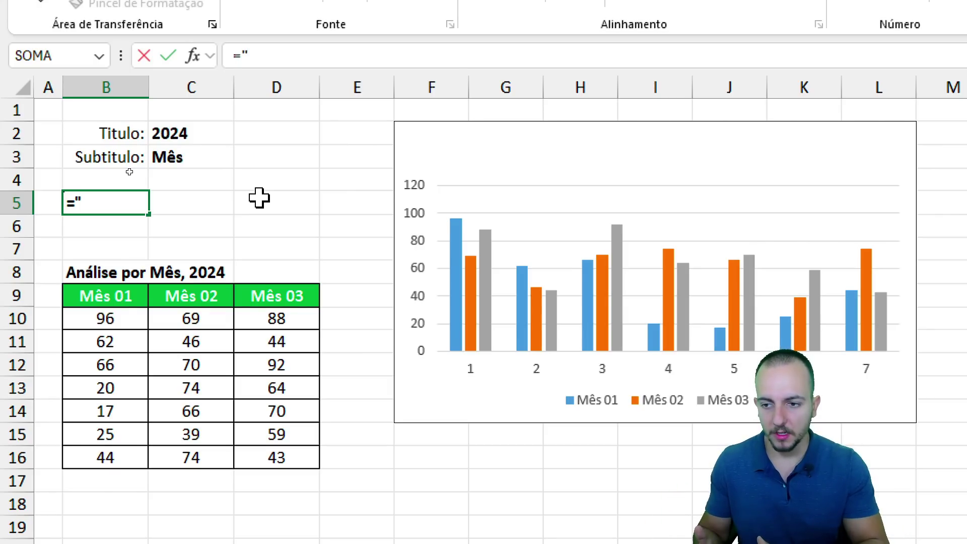
{"action": "type", "text": "Relatório"}
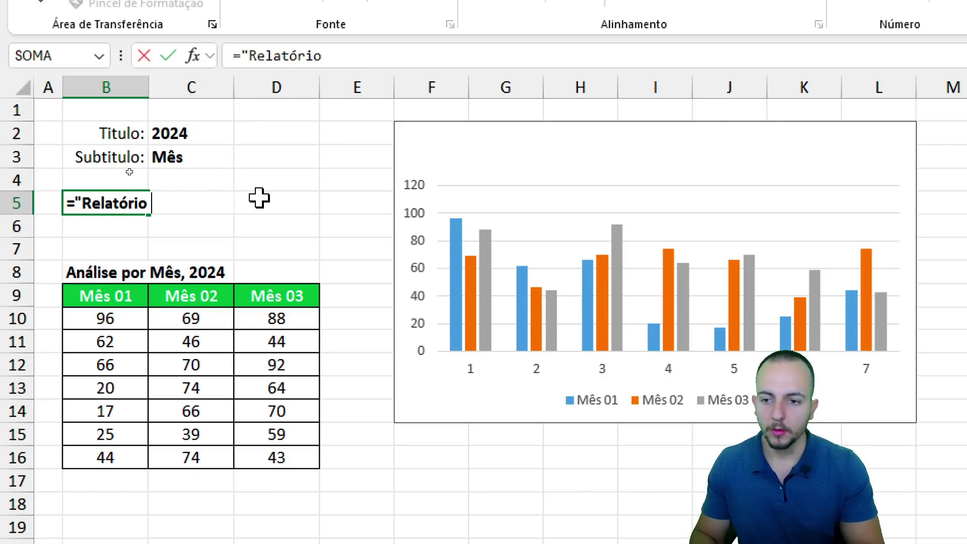
{"action": "type", "text": " por"}
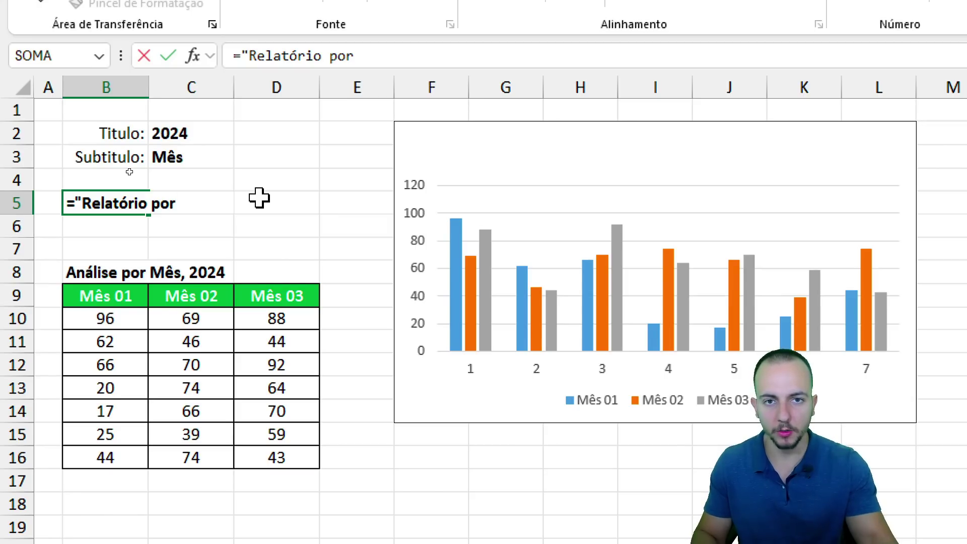
{"action": "type", "text": " \""}
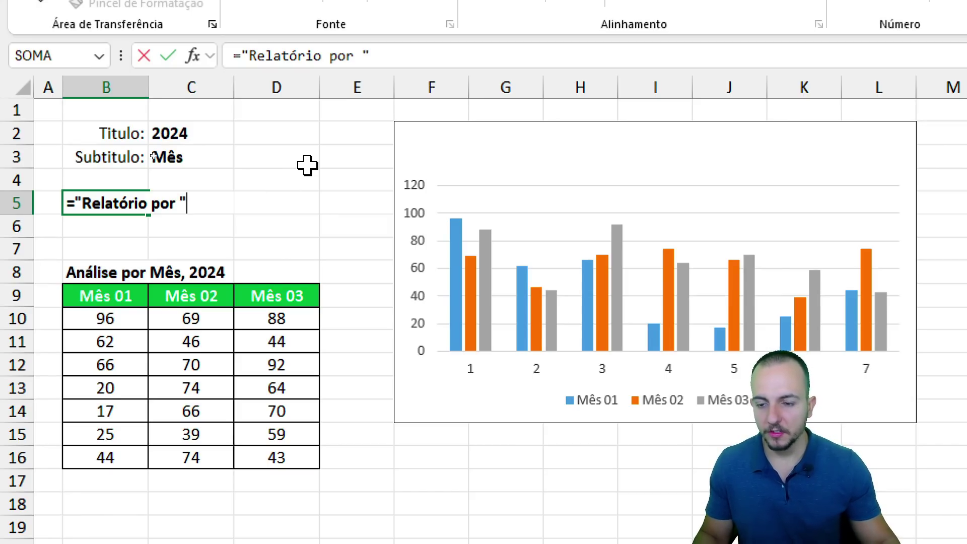
{"action": "key", "text": "Return"}
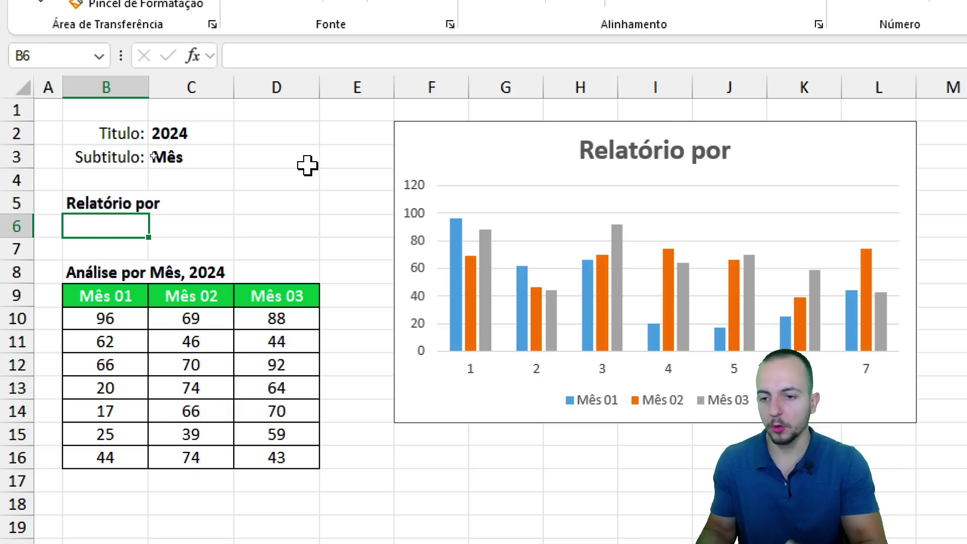
{"action": "mouse_move", "coordinate": [196, 141]}
{"action": "left_mouse_down"}
{"action": "mouse_move", "coordinate": [129, 143]}
{"action": "mouse_move", "coordinate": [208, 169]}
{"action": "mouse_move", "coordinate": [183, 136]}
{"action": "left_mouse_up"}
{"action": "mouse_move", "coordinate": [198, 184]}
{"action": "left_mouse_down"}
{"action": "mouse_move", "coordinate": [184, 214]}
{"action": "mouse_move", "coordinate": [196, 223]}
{"action": "left_mouse_up"}
{"action": "key", "text": "Escape"}
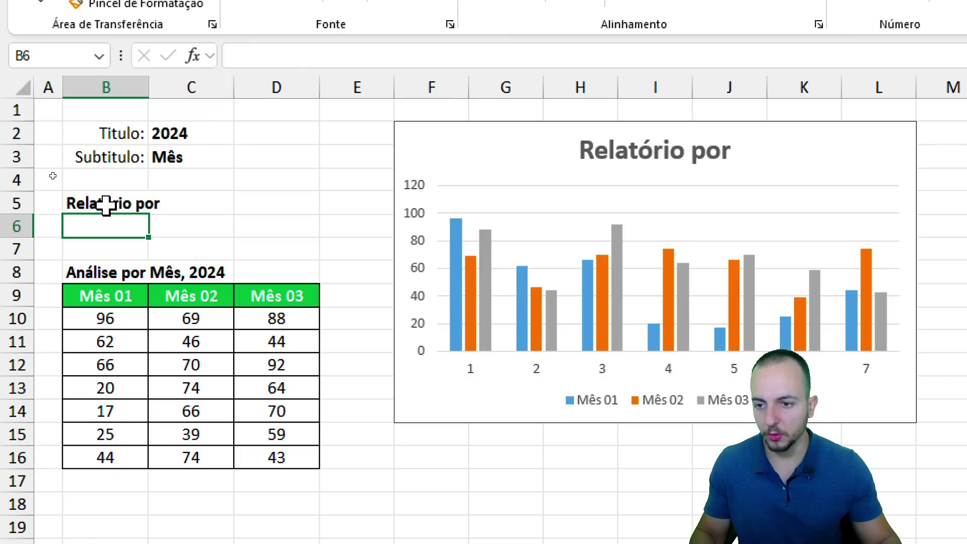
Append &C3 to B5's formula so the heading reads Relatório por Mês.
{"action": "left_click", "coordinate": [108, 204]}
{"action": "key", "text": "F2"}
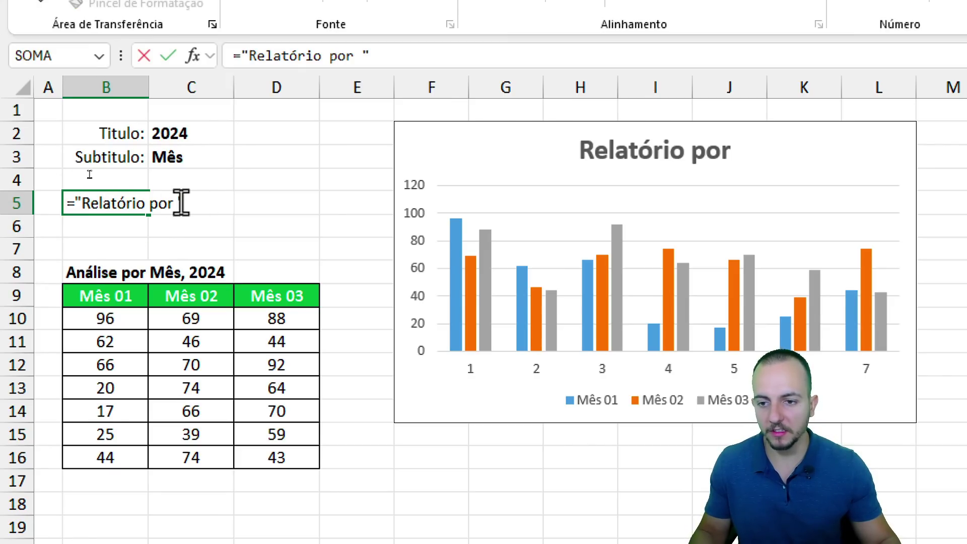
{"action": "type", "text": "&"}
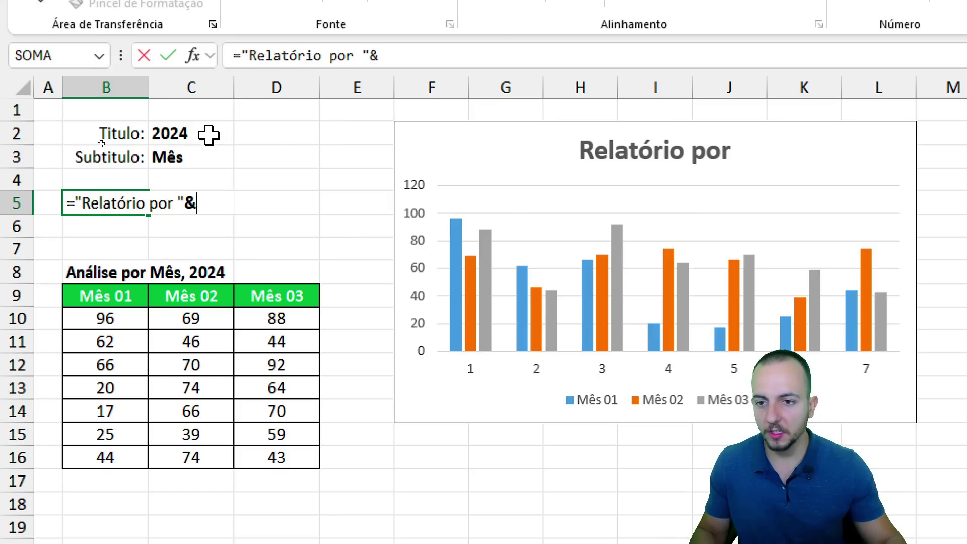
{"action": "left_click", "coordinate": [186, 152]}
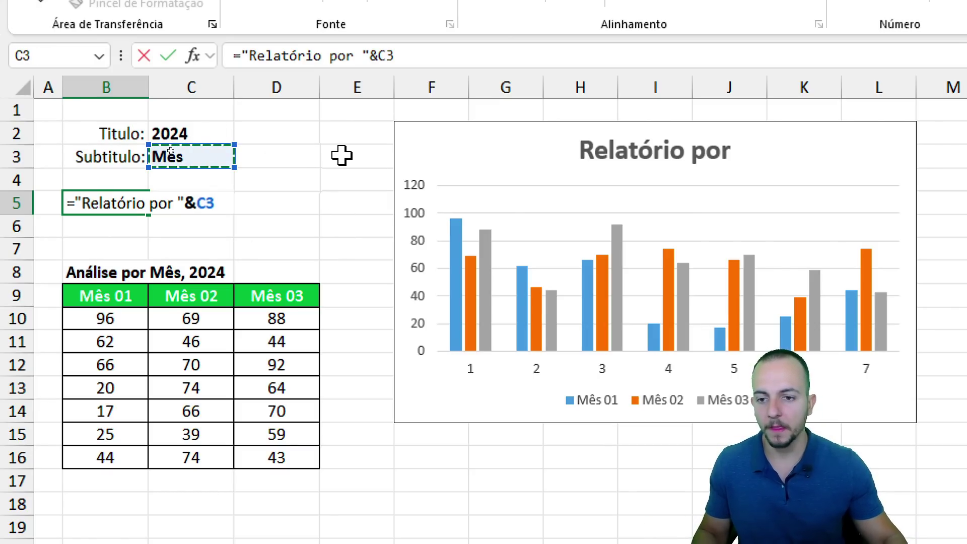
{"action": "key", "text": "Return"}
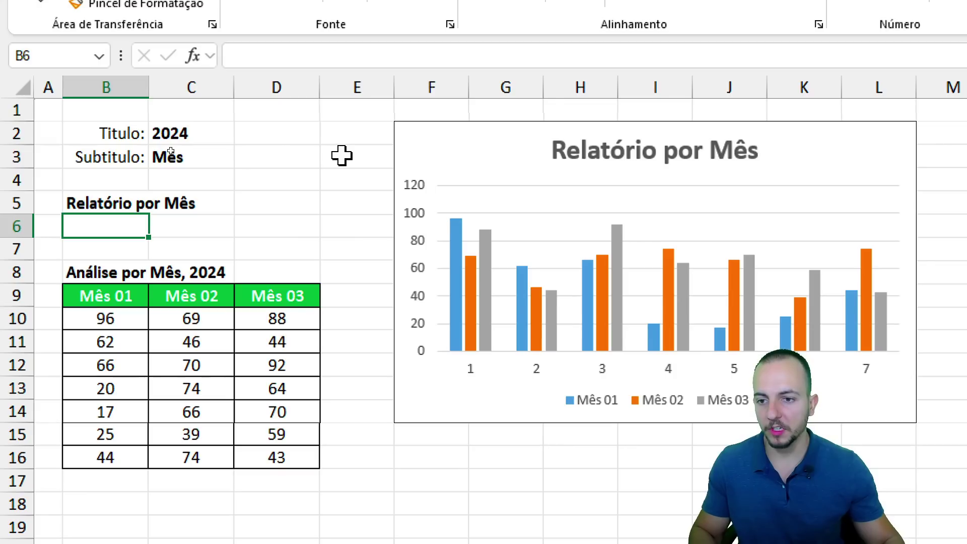
{"action": "mouse_move", "coordinate": [57, 183]}
{"action": "left_mouse_down"}
{"action": "mouse_move", "coordinate": [147, 218]}
{"action": "mouse_move", "coordinate": [232, 211]}
{"action": "mouse_move", "coordinate": [181, 162]}
{"action": "mouse_move", "coordinate": [206, 161]}
{"action": "left_mouse_up"}
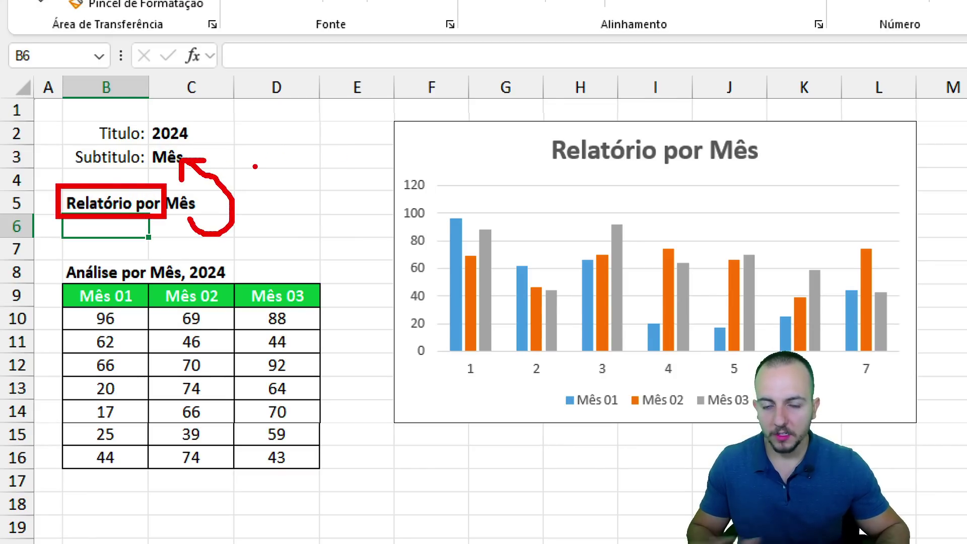
{"action": "key", "text": "Escape"}
{"action": "left_click_drag", "start_coordinate": [55, 185], "coordinate": [218, 218]}
{"action": "mouse_move", "coordinate": [153, 227]}
{"action": "left_mouse_down"}
{"action": "mouse_move", "coordinate": [558, 193]}
{"action": "mouse_move", "coordinate": [549, 233]}
{"action": "left_mouse_up"}
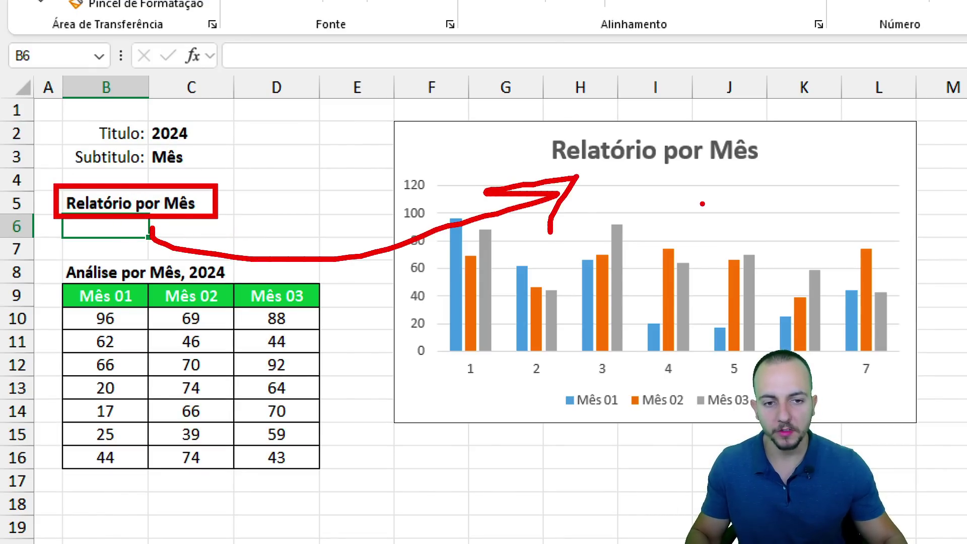
{"action": "key", "text": "Escape"}
{"action": "left_click", "coordinate": [620, 149]}
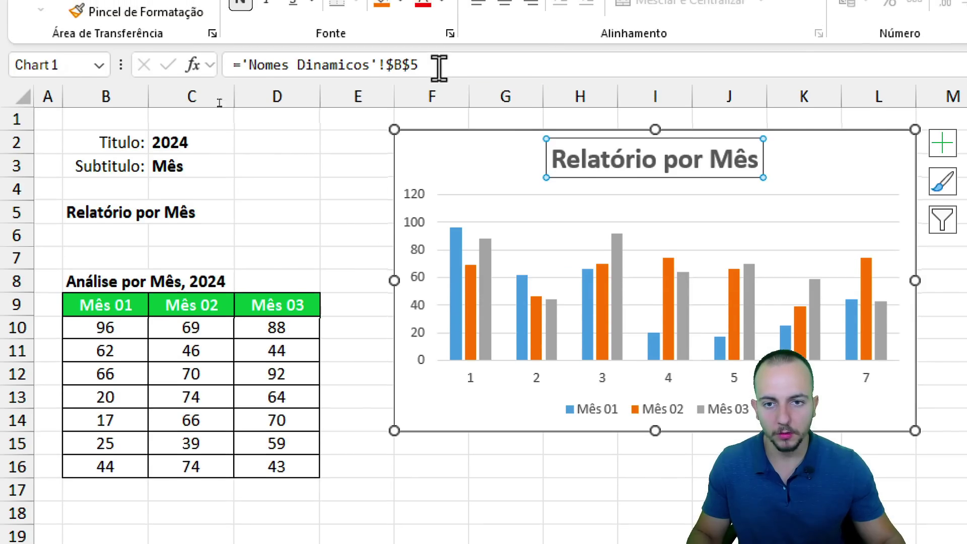
Point the chart title's formula at =B5 so it shows Relatório por Mês.
{"action": "left_click_drag", "start_coordinate": [438, 64], "coordinate": [223, 91]}
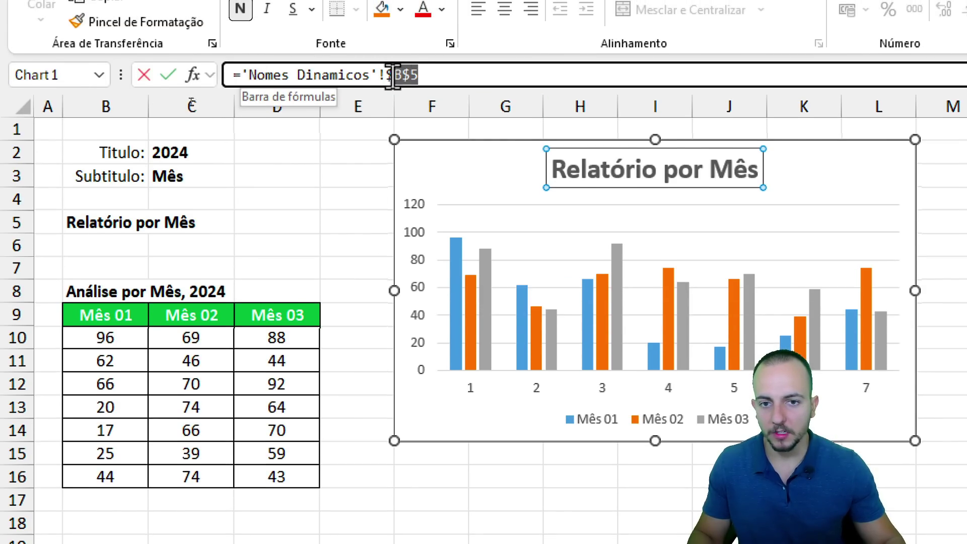
{"action": "key", "text": "BackSpace"}
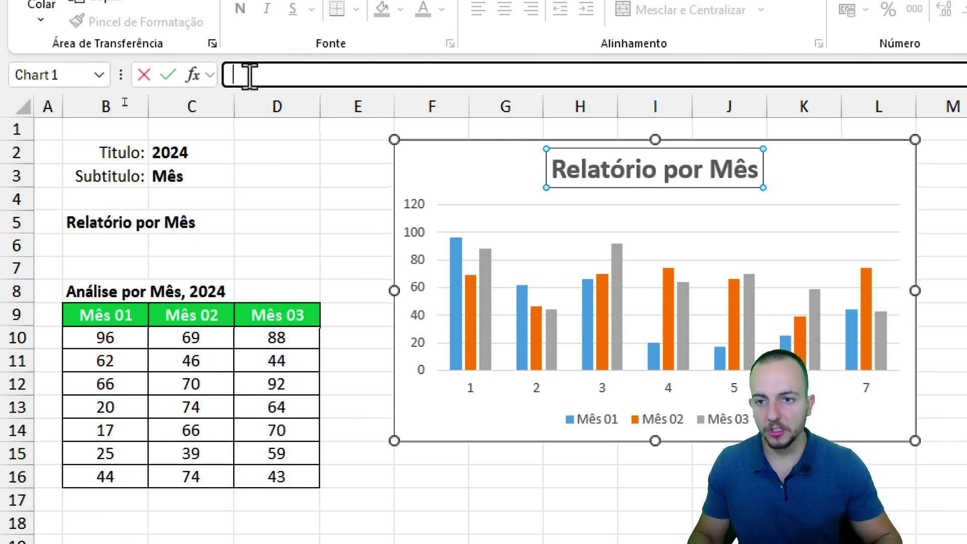
{"action": "type", "text": "="}
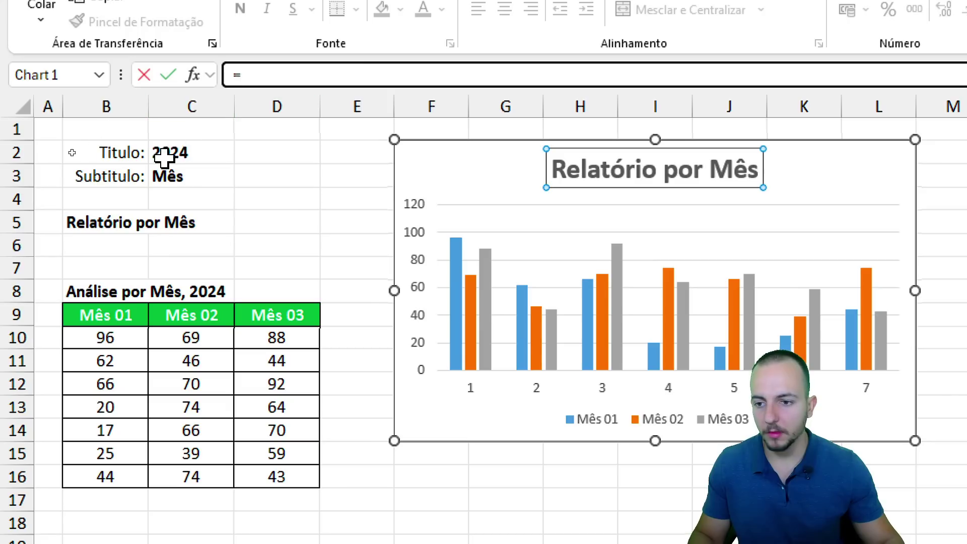
{"action": "left_click", "coordinate": [85, 222]}
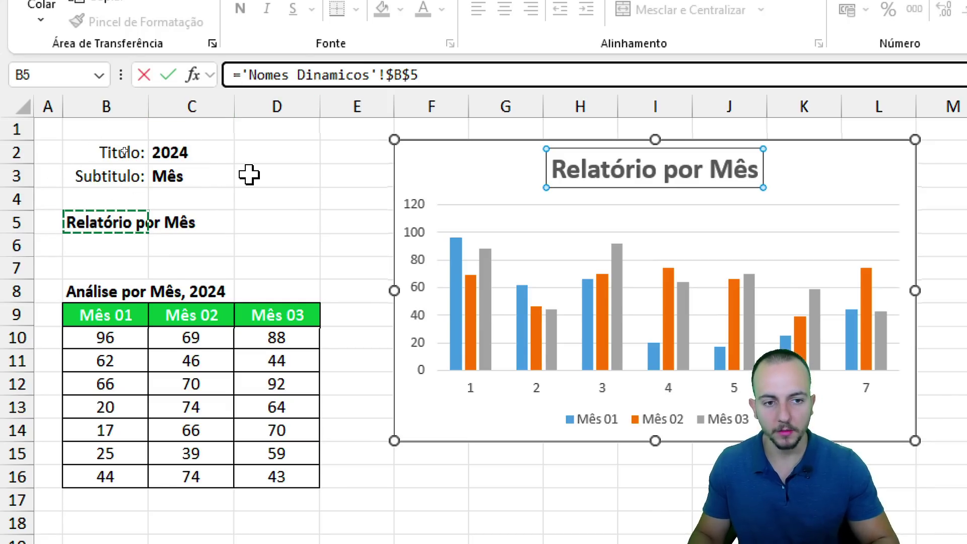
{"action": "key", "text": "Return"}
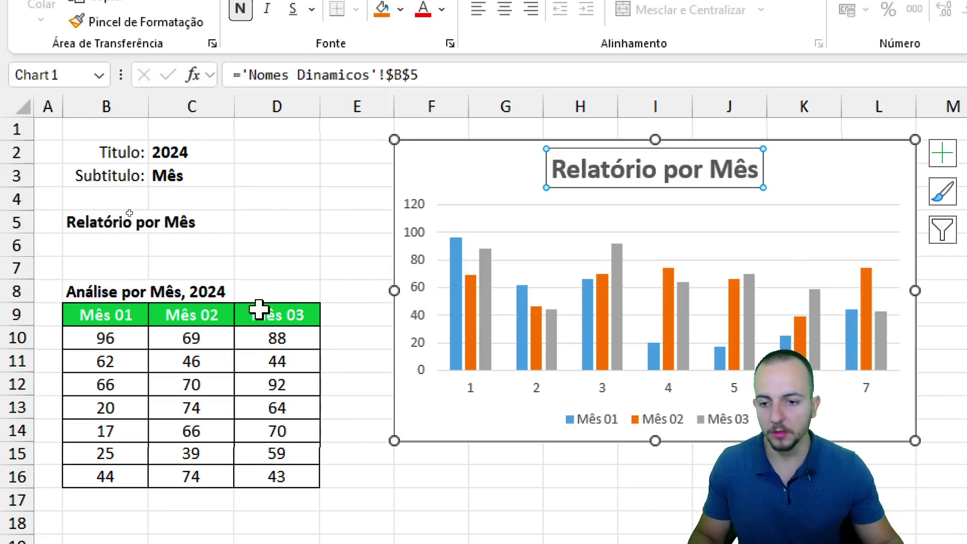
{"action": "left_click", "coordinate": [286, 241]}
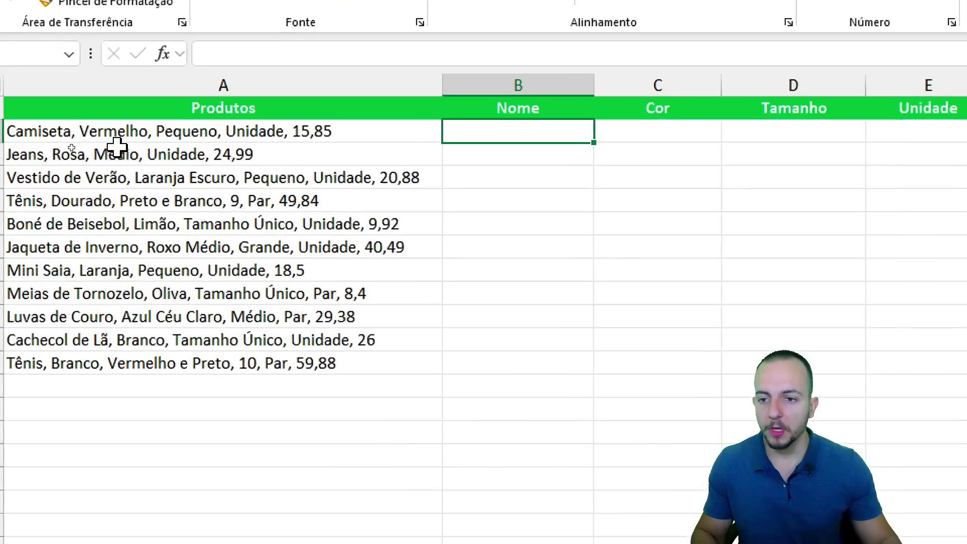
{"action": "left_click_drag", "start_coordinate": [159, 136], "coordinate": [165, 388]}
{"action": "left_click", "coordinate": [121, 135]}
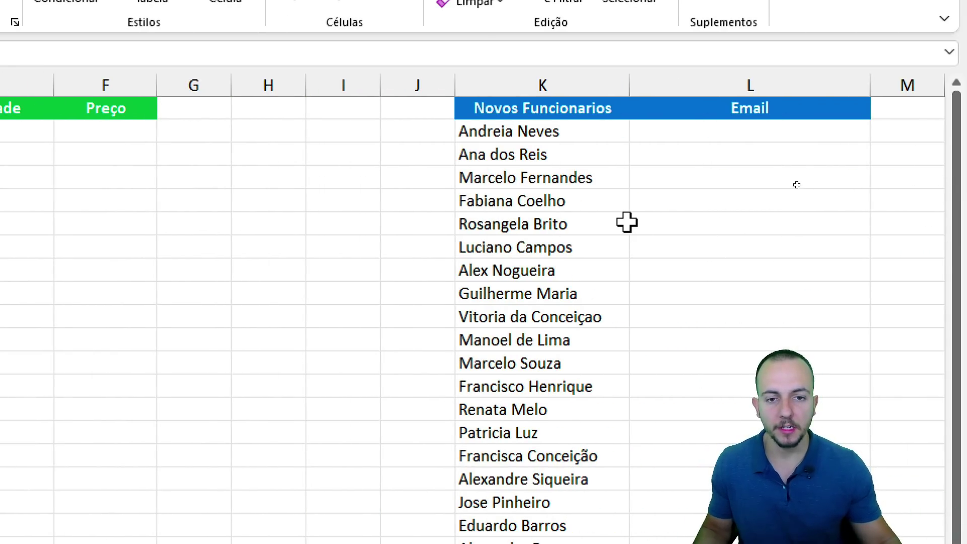
{"action": "left_click", "coordinate": [568, 107]}
{"action": "left_click_drag", "start_coordinate": [568, 107], "coordinate": [526, 298]}
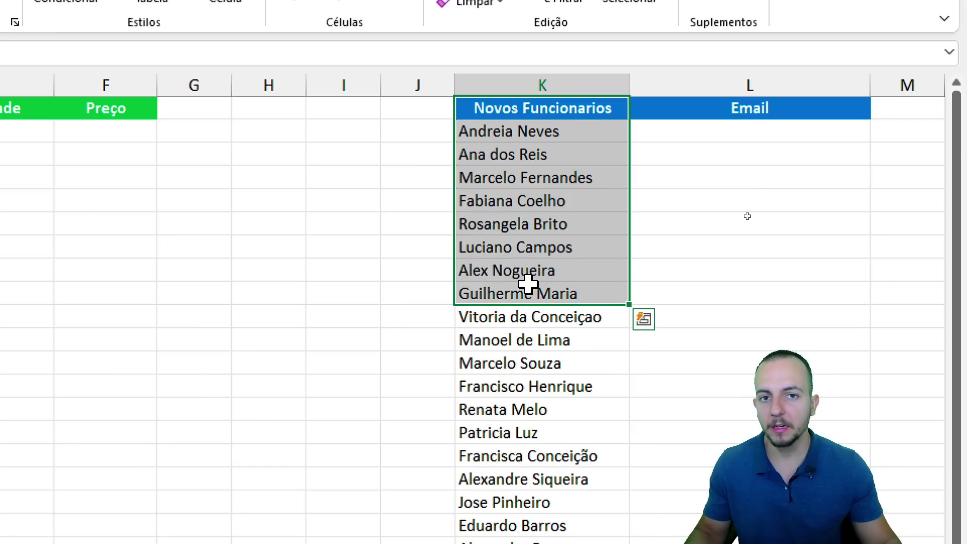
{"action": "left_click", "coordinate": [707, 126]}
{"action": "left_click_drag", "start_coordinate": [709, 130], "coordinate": [710, 362]}
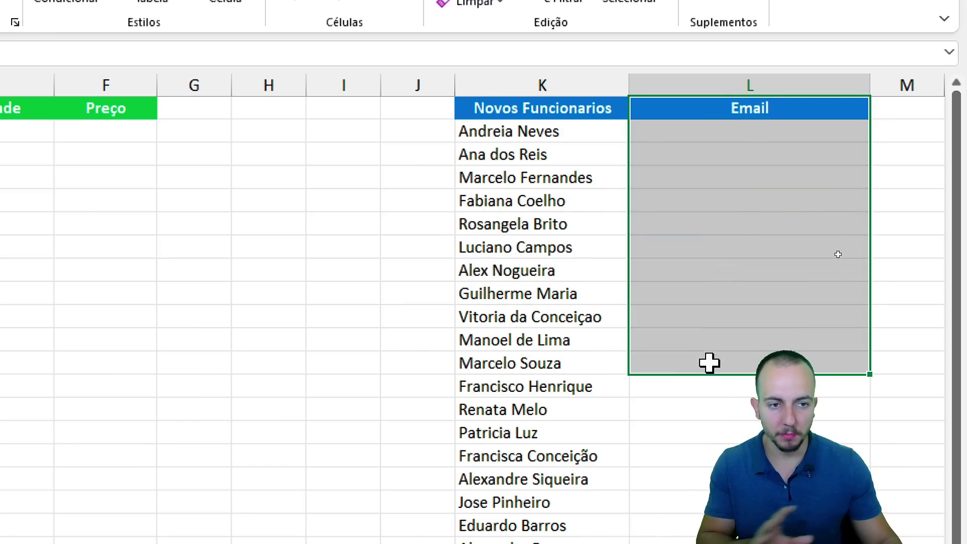
{"action": "left_click", "coordinate": [705, 127]}
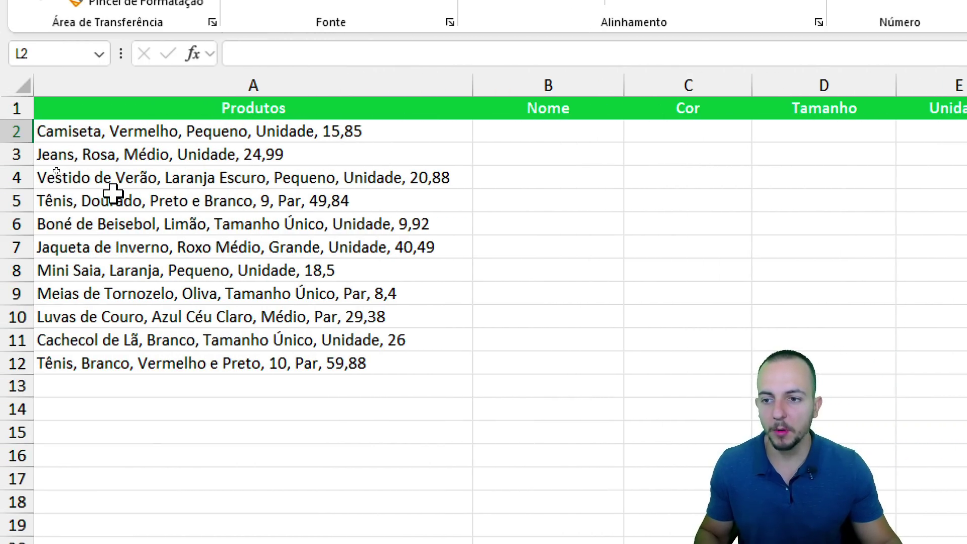
Type Camiseta in B2 and Flash Fill the remaining product names with Ctrl+E.
{"action": "left_click", "coordinate": [85, 127]}
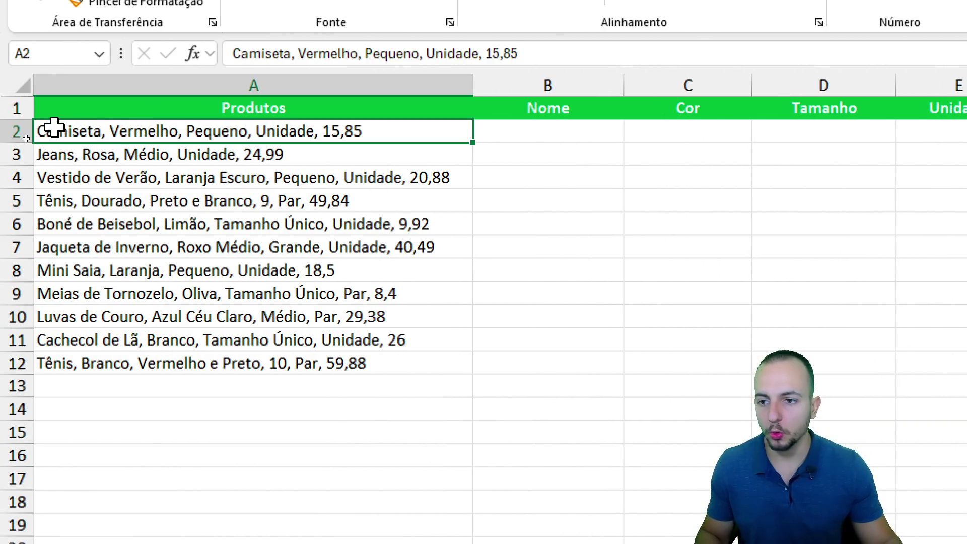
{"action": "left_click", "coordinate": [491, 132]}
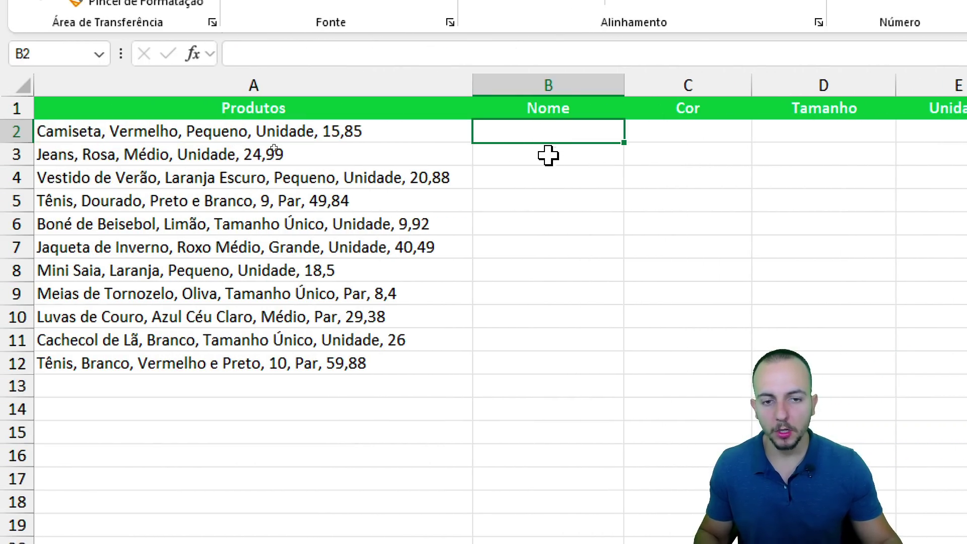
{"action": "type", "text": "Camisa"}
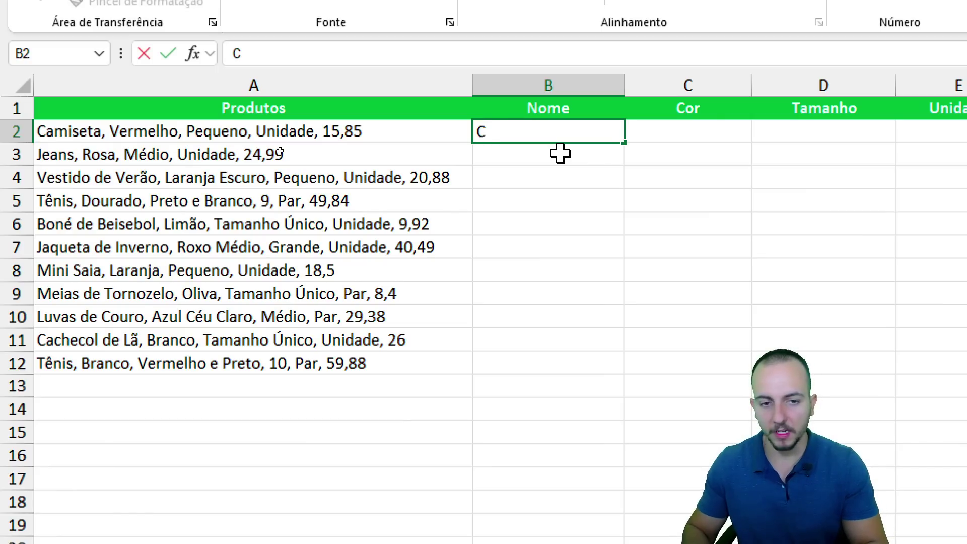
{"action": "key", "text": "BackSpace"}
{"action": "type", "text": "eta"}
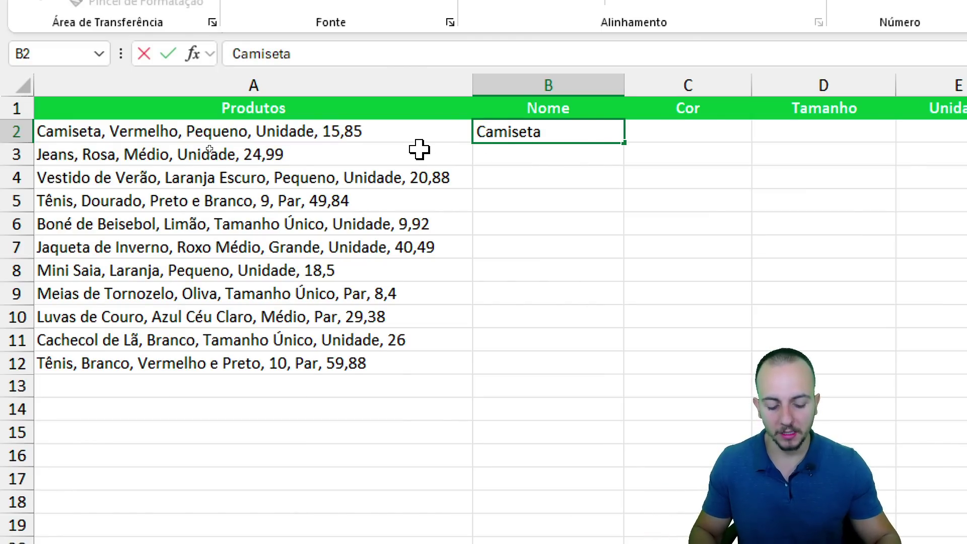
{"action": "key", "text": "Return"}
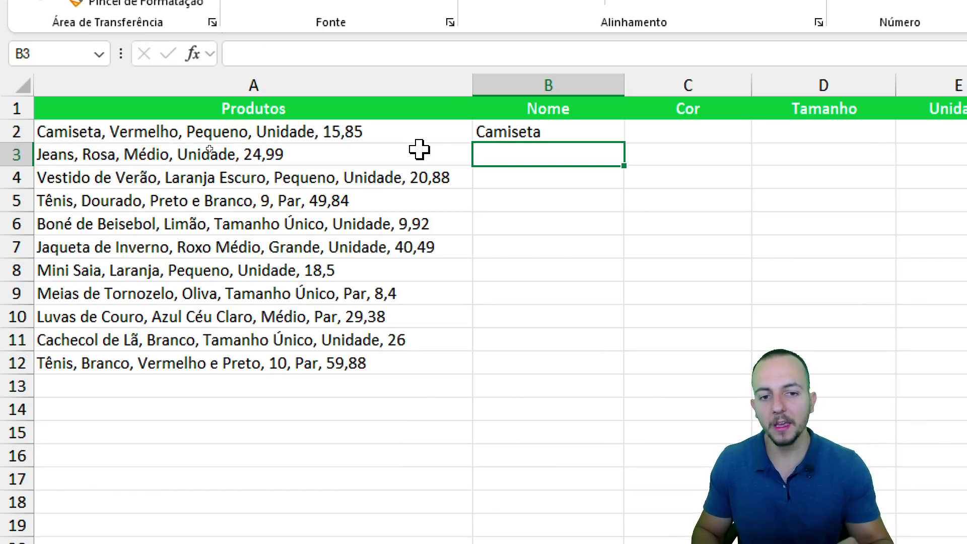
{"action": "key", "text": "ctrl+e"}
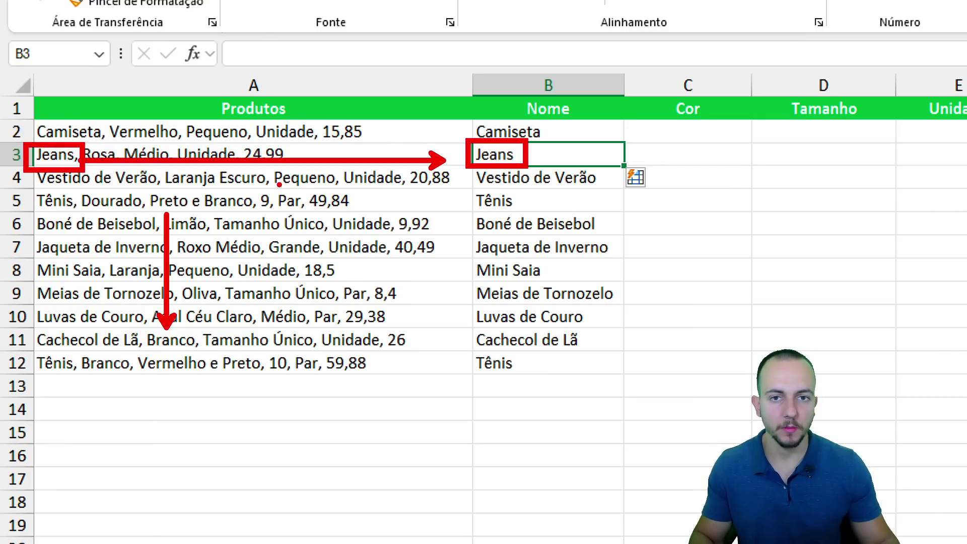
Enter Vermelho in C2 and Flash Fill colours down to C12 from the Dados tab.
{"action": "left_click", "coordinate": [685, 127]}
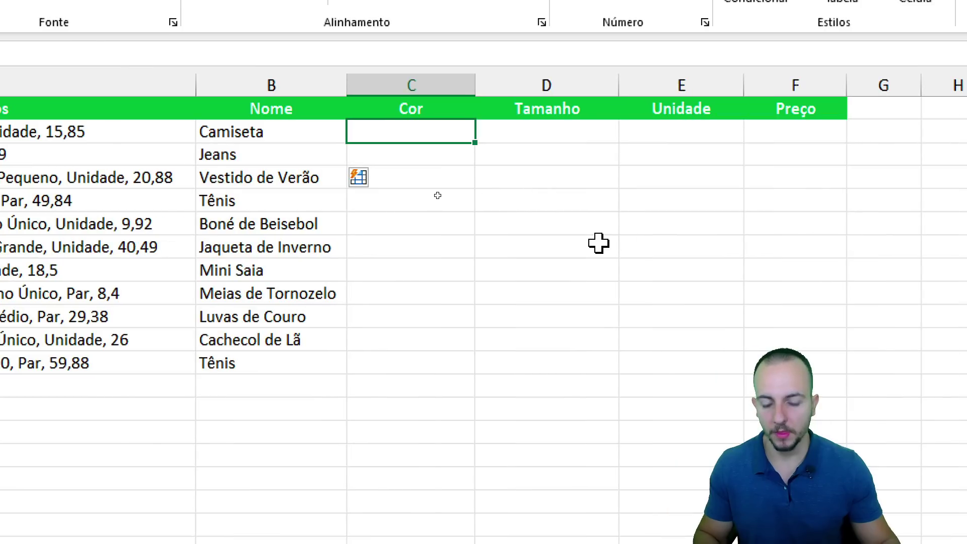
{"action": "type", "text": "Vermelho"}
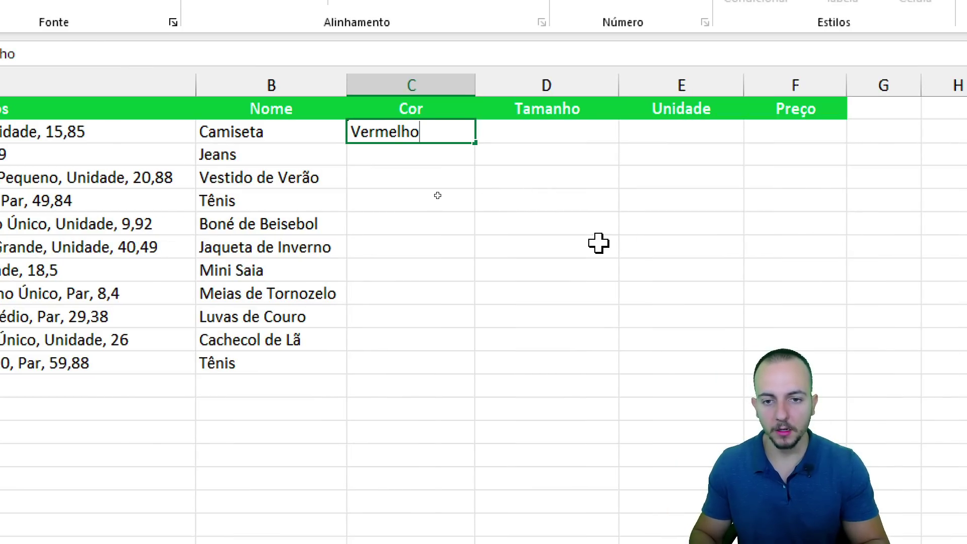
{"action": "key", "text": "Return"}
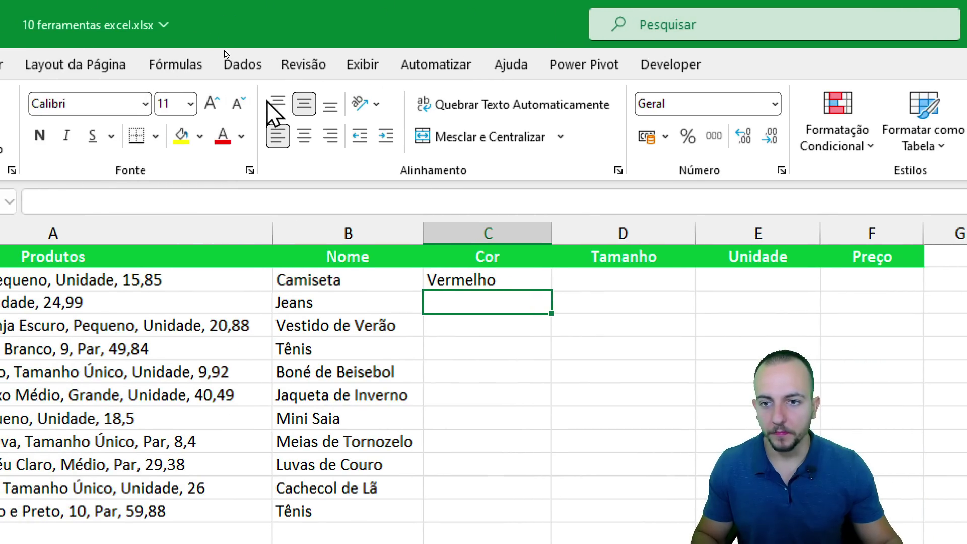
{"action": "left_click", "coordinate": [237, 64]}
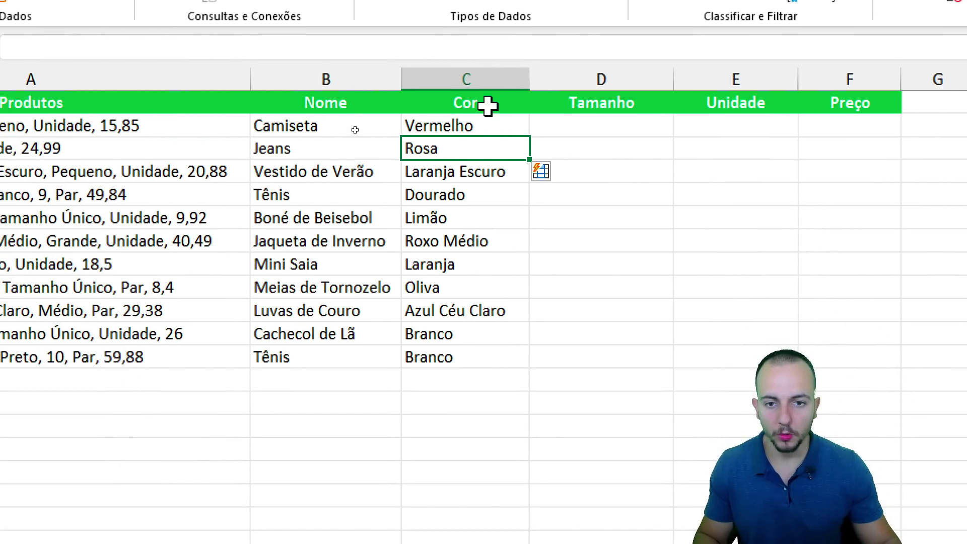
{"action": "left_click", "coordinate": [483, 122]}
{"action": "left_click_drag", "start_coordinate": [473, 149], "coordinate": [458, 367]}
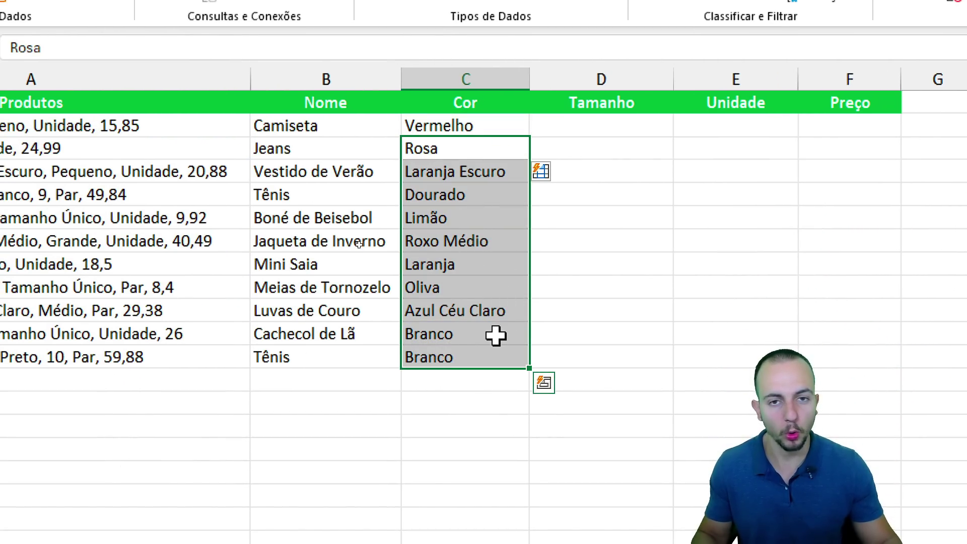
{"action": "left_click", "coordinate": [761, 132]}
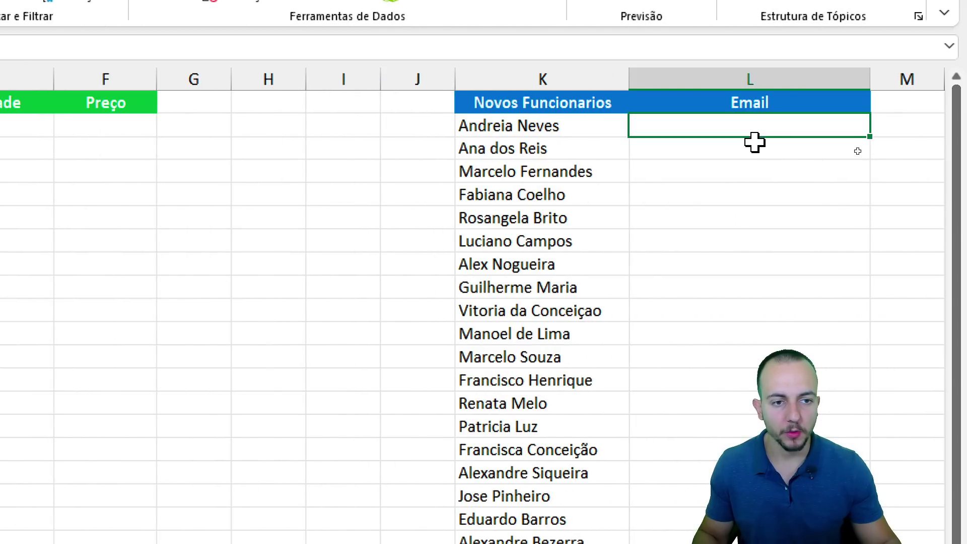
{"action": "scroll", "coordinate": [613, 354], "scroll_direction": "right", "scroll_amount": 3}
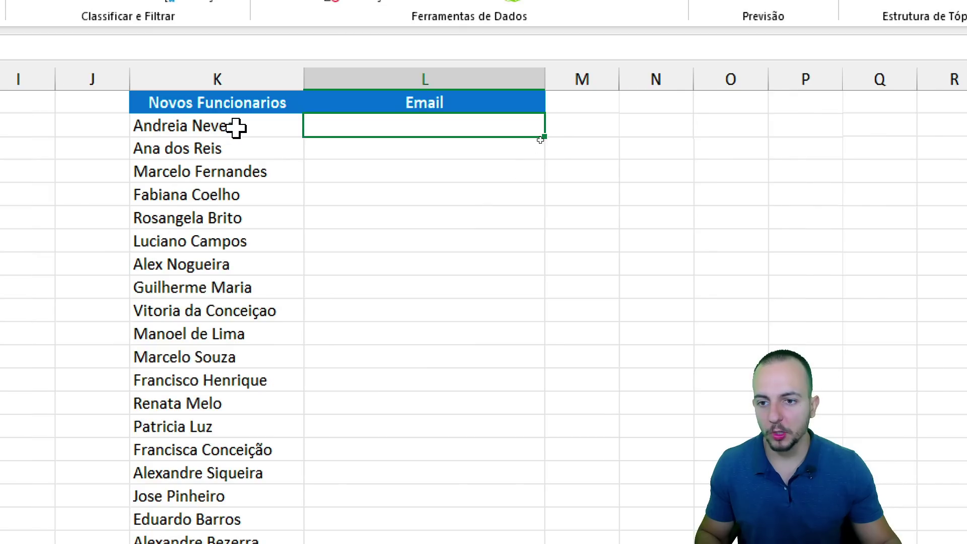
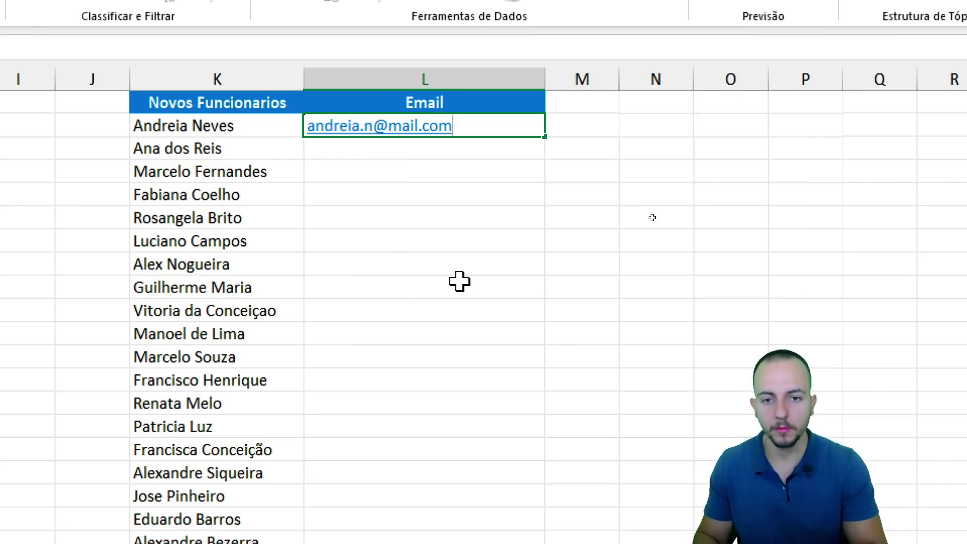
{"action": "key", "text": "Return"}
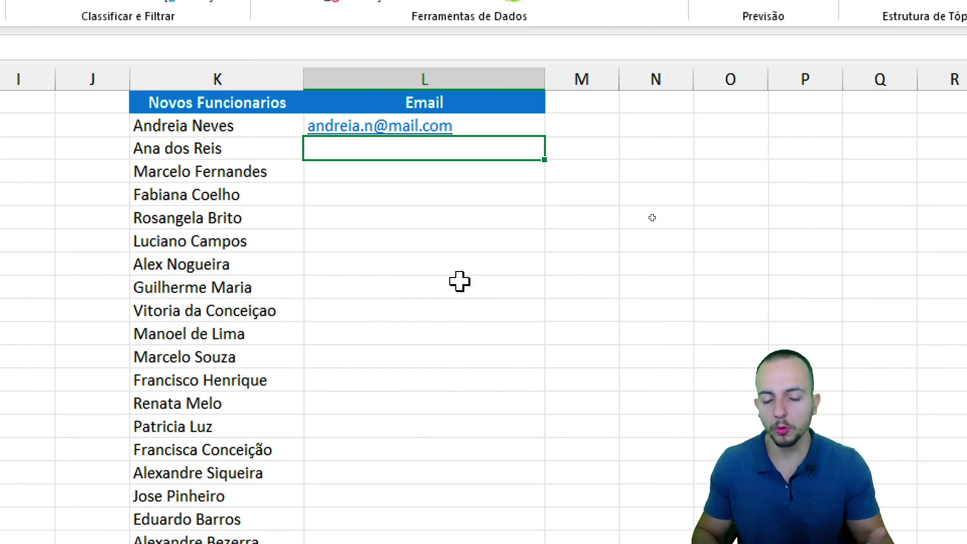
{"action": "key", "text": "ctrl+e"}
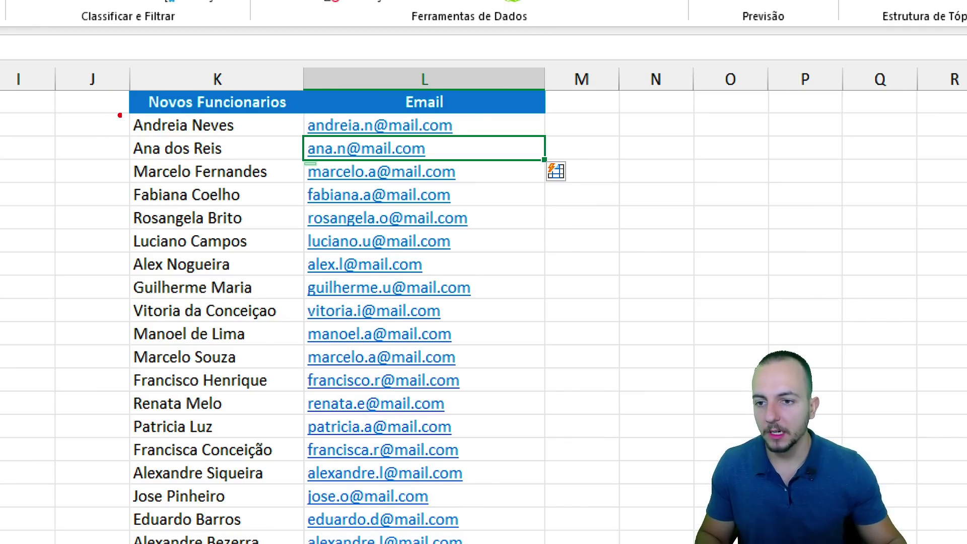
Correct the second address in L3 to use the surname initial.
{"action": "mouse_move", "coordinate": [123, 110]}
{"action": "left_mouse_down"}
{"action": "mouse_move", "coordinate": [242, 136]}
{"action": "mouse_move", "coordinate": [250, 153]}
{"action": "left_mouse_up"}
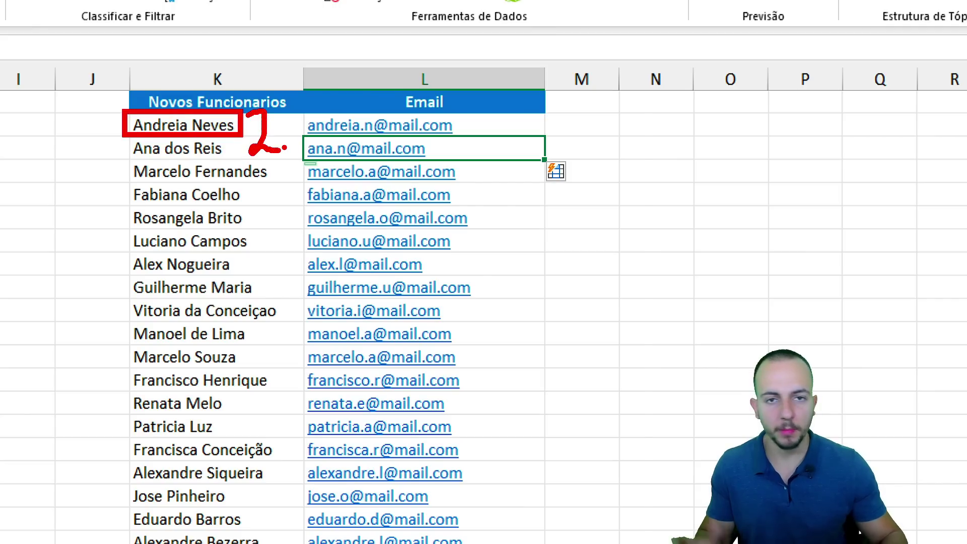
{"action": "key", "text": "e"}
{"action": "mouse_move", "coordinate": [124, 132]}
{"action": "left_mouse_down"}
{"action": "mouse_move", "coordinate": [204, 160]}
{"action": "mouse_move", "coordinate": [126, 133]}
{"action": "left_mouse_up"}
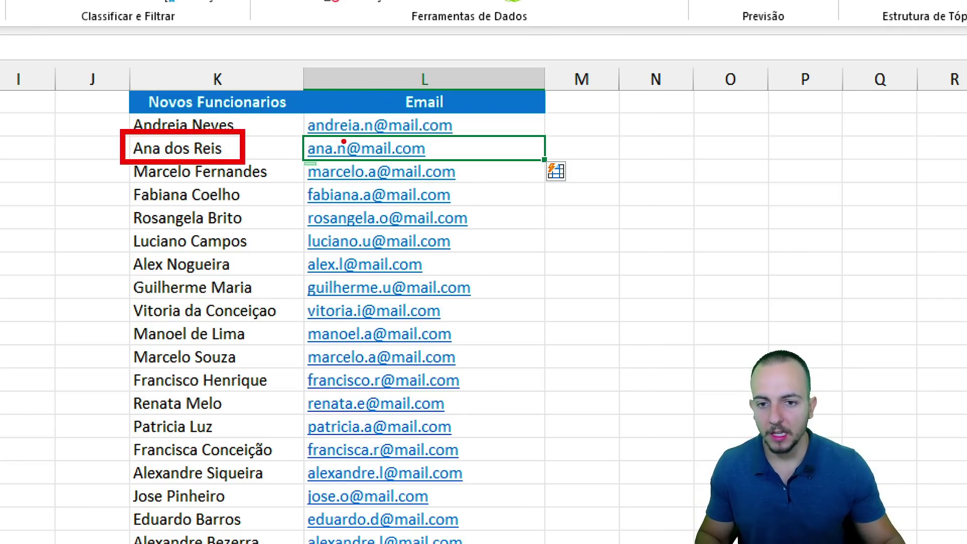
{"action": "key", "text": "e"}
{"action": "mouse_move", "coordinate": [333, 134]}
{"action": "left_mouse_down"}
{"action": "mouse_move", "coordinate": [345, 151]}
{"action": "mouse_move", "coordinate": [333, 135]}
{"action": "mouse_move", "coordinate": [291, 172]}
{"action": "left_mouse_up"}
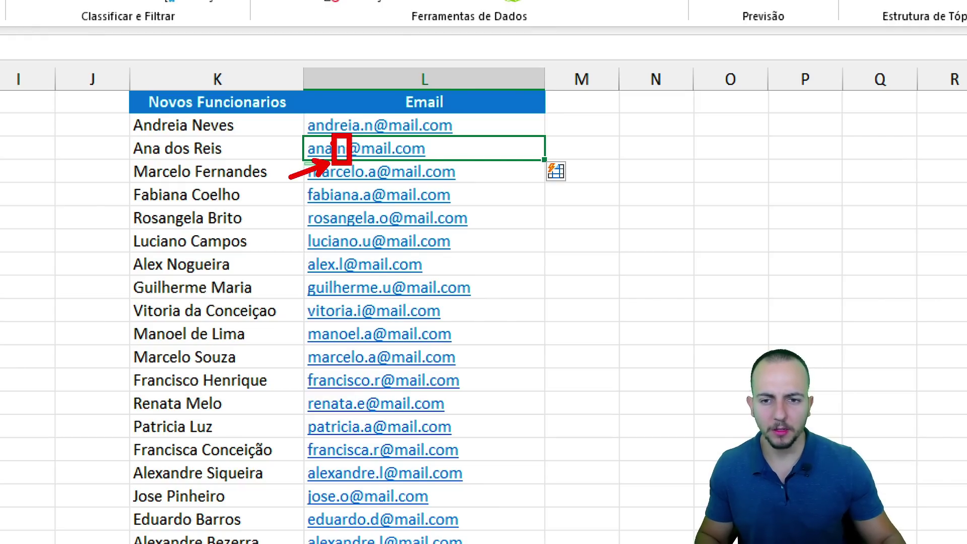
{"action": "left_click_drag", "start_coordinate": [187, 134], "coordinate": [187, 133]}
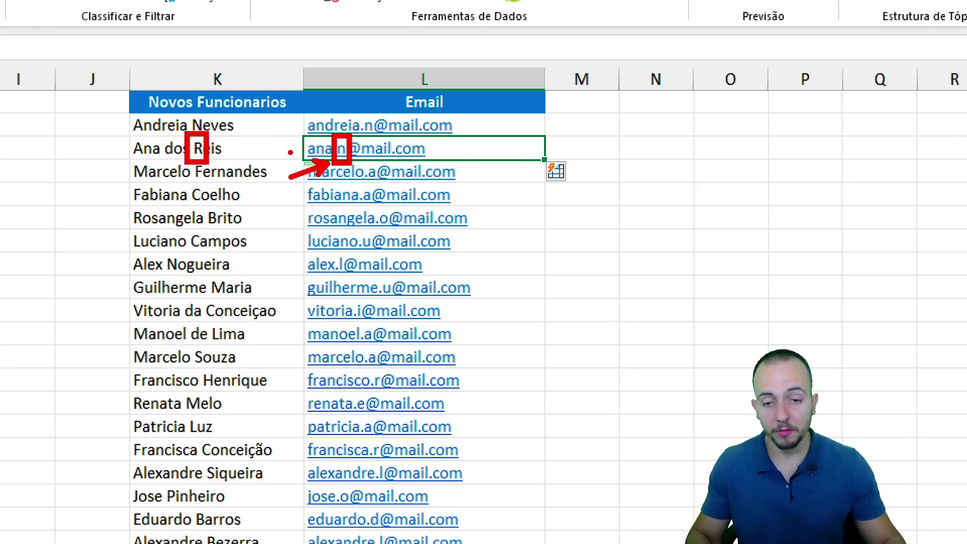
{"action": "key", "text": "Escape"}
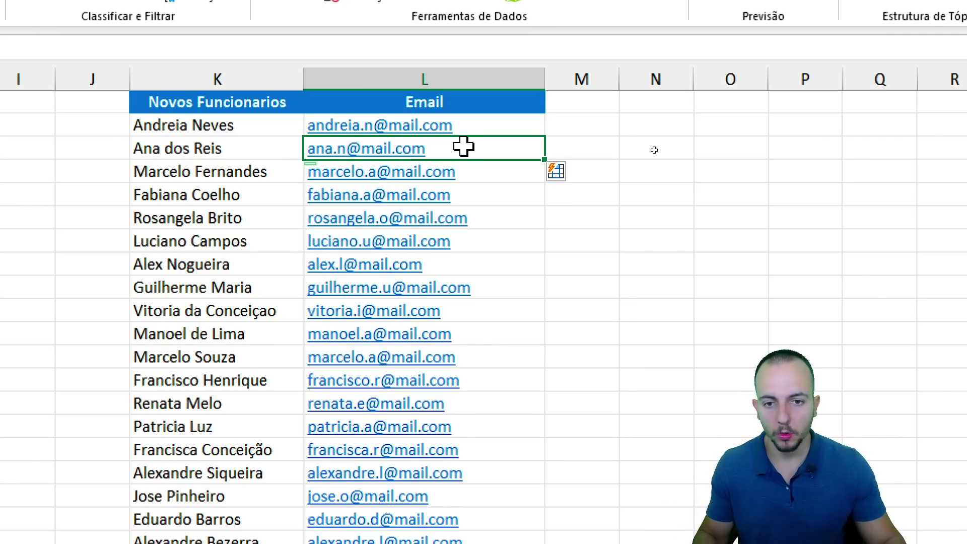
{"action": "double_click", "coordinate": [464, 146]}
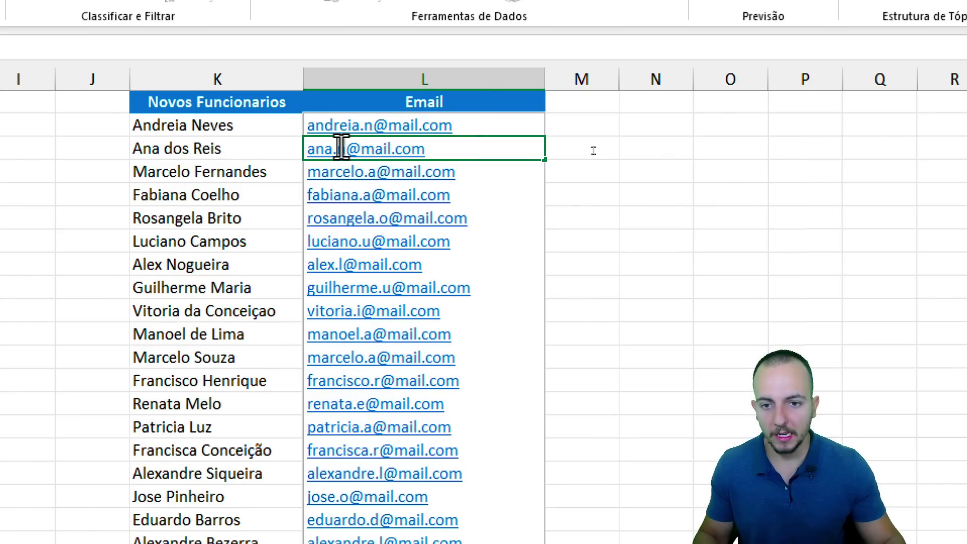
{"action": "type", "text": "r"}
{"action": "key", "text": "Return"}
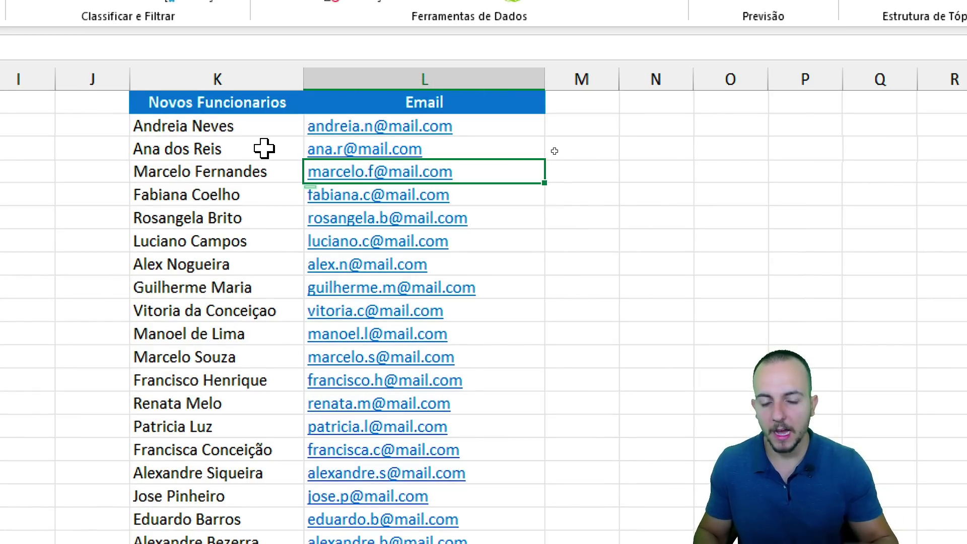
Inspect the updated Email column against the employee names.
{"action": "left_click", "coordinate": [207, 100]}
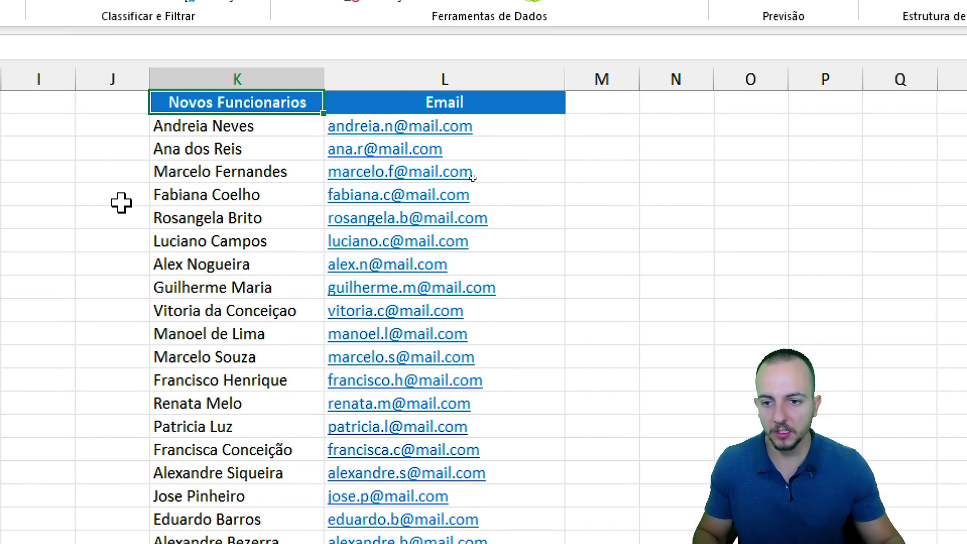
{"action": "mouse_move", "coordinate": [146, 155]}
{"action": "left_mouse_down"}
{"action": "mouse_move", "coordinate": [165, 174]}
{"action": "mouse_move", "coordinate": [226, 184]}
{"action": "left_mouse_up"}
{"action": "left_click_drag", "start_coordinate": [338, 183], "coordinate": [347, 208]}
{"action": "left_click_drag", "start_coordinate": [391, 186], "coordinate": [412, 217]}
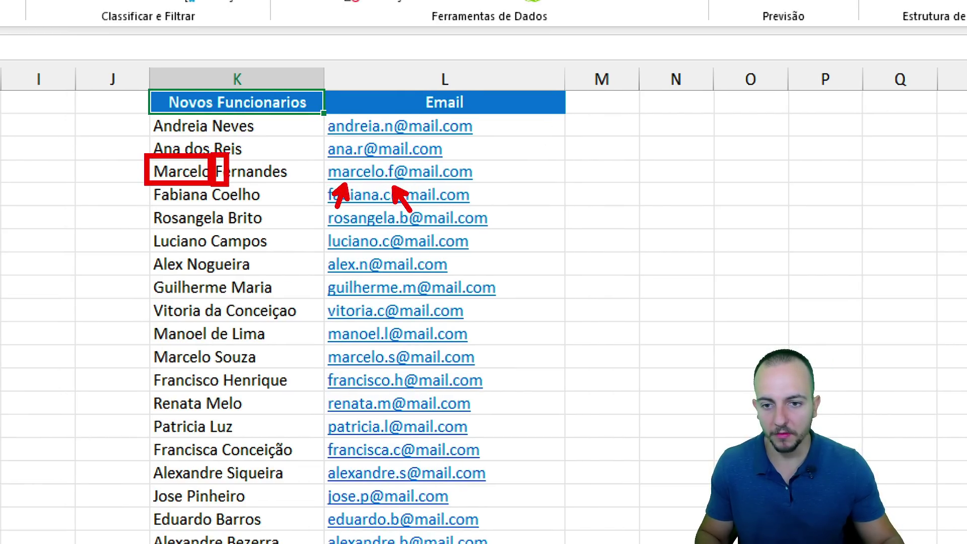
{"action": "key", "text": "Escape"}
{"action": "left_click", "coordinate": [207, 264]}
{"action": "left_click", "coordinate": [250, 309]}
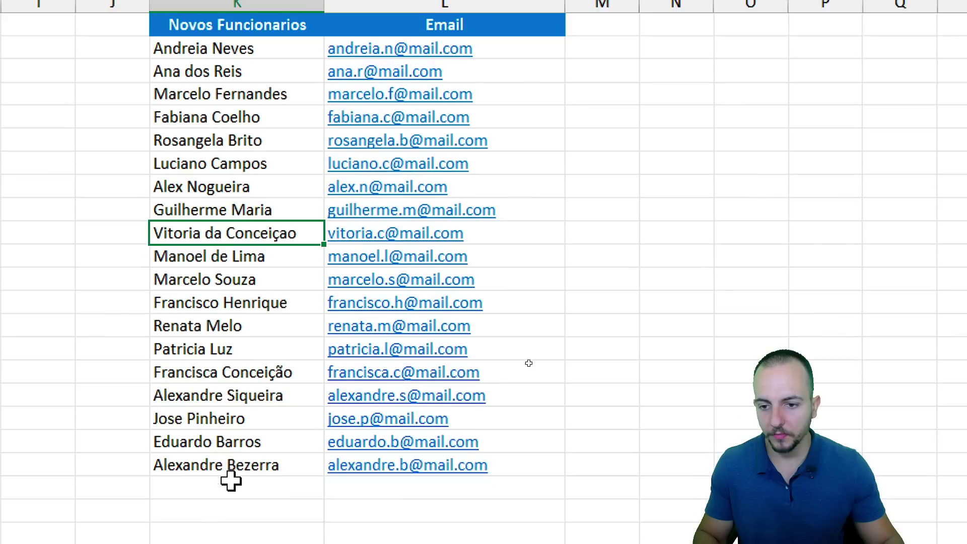
{"action": "mouse_move", "coordinate": [139, 159]}
{"action": "left_mouse_down"}
{"action": "mouse_move", "coordinate": [173, 179]}
{"action": "mouse_move", "coordinate": [306, 204]}
{"action": "mouse_move", "coordinate": [369, 198]}
{"action": "left_mouse_up"}
{"action": "left_click_drag", "start_coordinate": [371, 183], "coordinate": [385, 193]}
{"action": "key", "text": "Escape"}
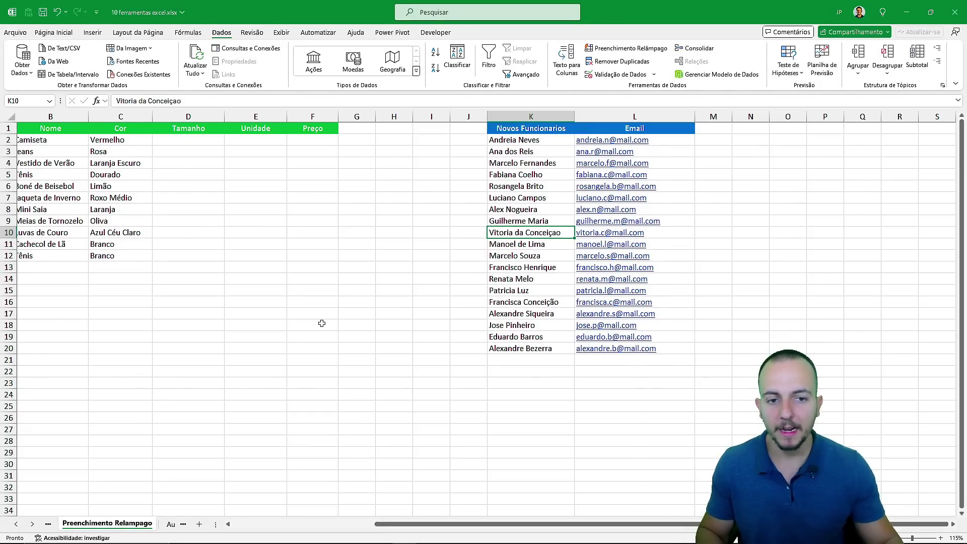
Scroll the sheet back to the left.
{"action": "scroll", "coordinate": [322, 324], "scroll_direction": "left", "scroll_amount": 2}
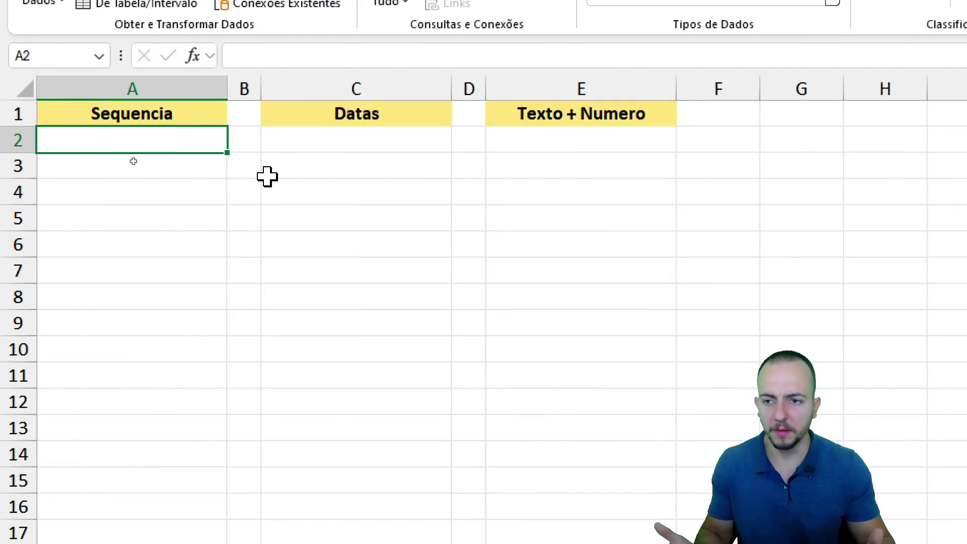
Enter 1, 2, 3 in A2:A4 and drag the fill handle down to A14.
{"action": "type", "text": "1"}
{"action": "key", "text": "Return"}
{"action": "type", "text": "2"}
{"action": "key", "text": "Return"}
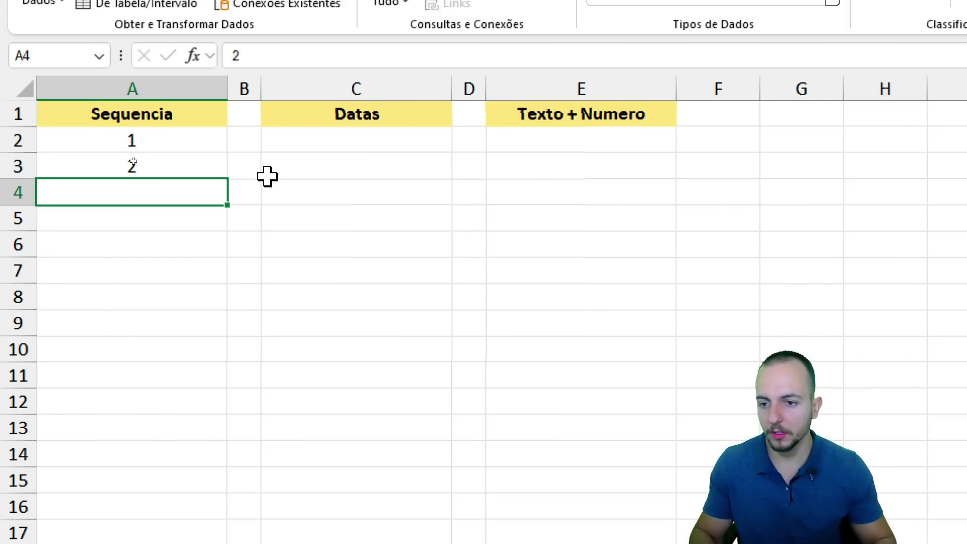
{"action": "type", "text": "3"}
{"action": "key", "text": "Return"}
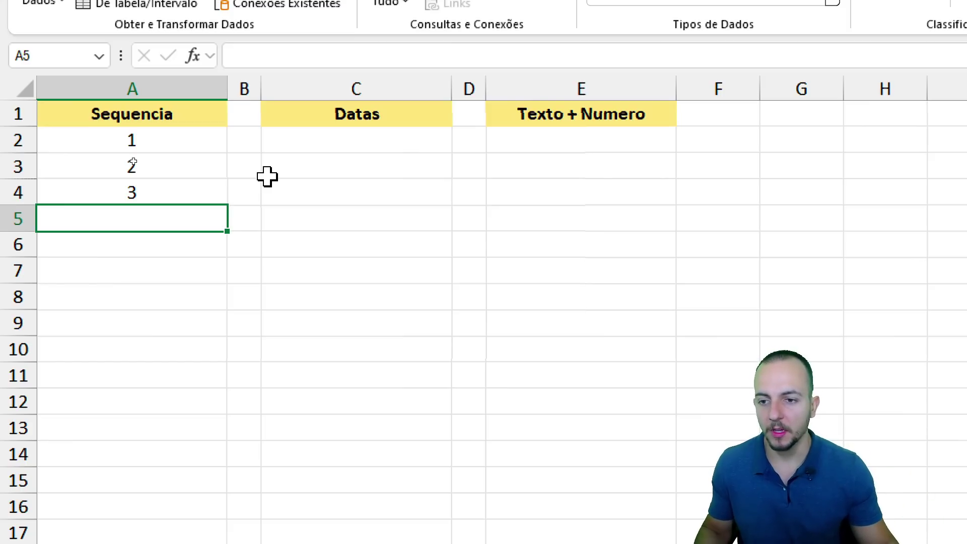
{"action": "mouse_move", "coordinate": [185, 150]}
{"action": "left_mouse_down"}
{"action": "mouse_move", "coordinate": [173, 179]}
{"action": "mouse_move", "coordinate": [209, 194]}
{"action": "mouse_move", "coordinate": [227, 221]}
{"action": "mouse_move", "coordinate": [231, 191]}
{"action": "left_mouse_up"}
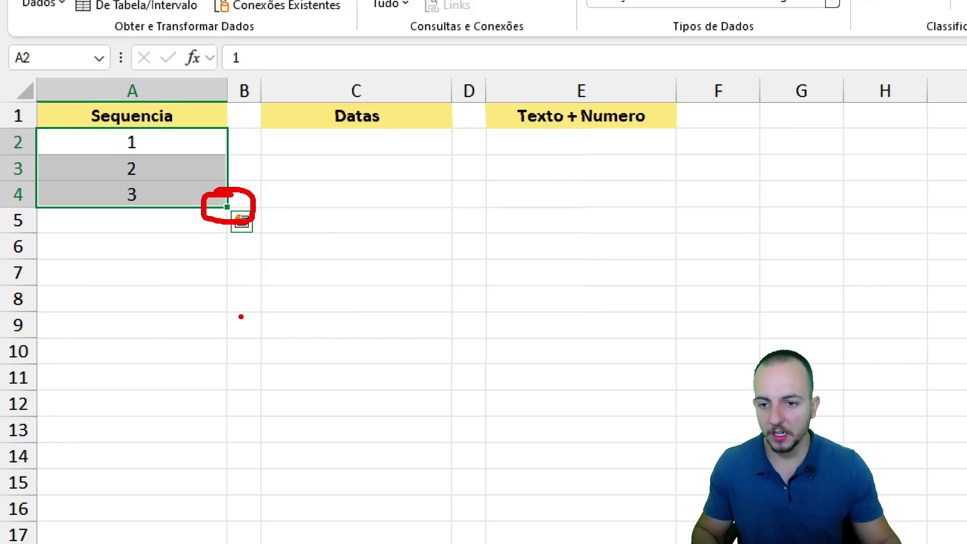
{"action": "left_click_drag", "start_coordinate": [240, 314], "coordinate": [237, 256]}
{"action": "key", "text": "Escape"}
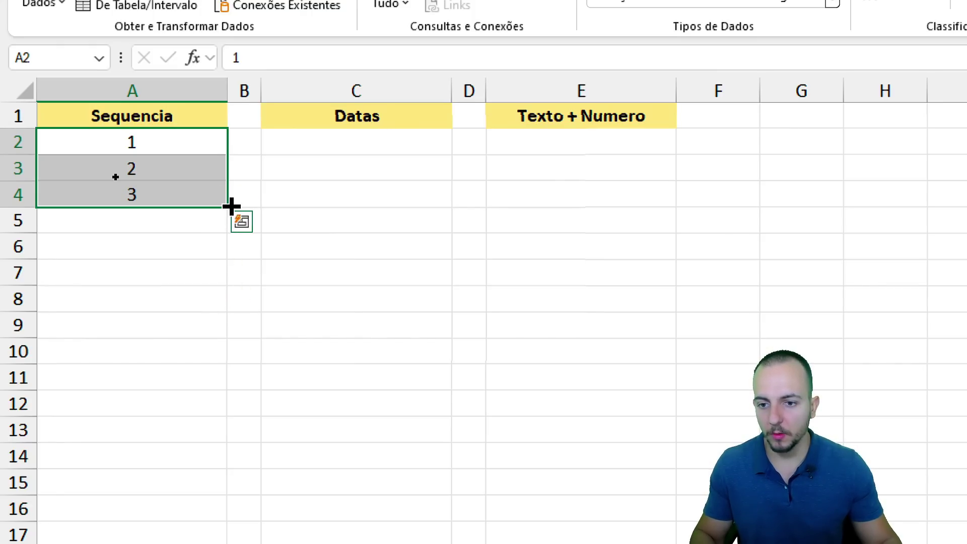
{"action": "left_click_drag", "start_coordinate": [227, 210], "coordinate": [226, 469]}
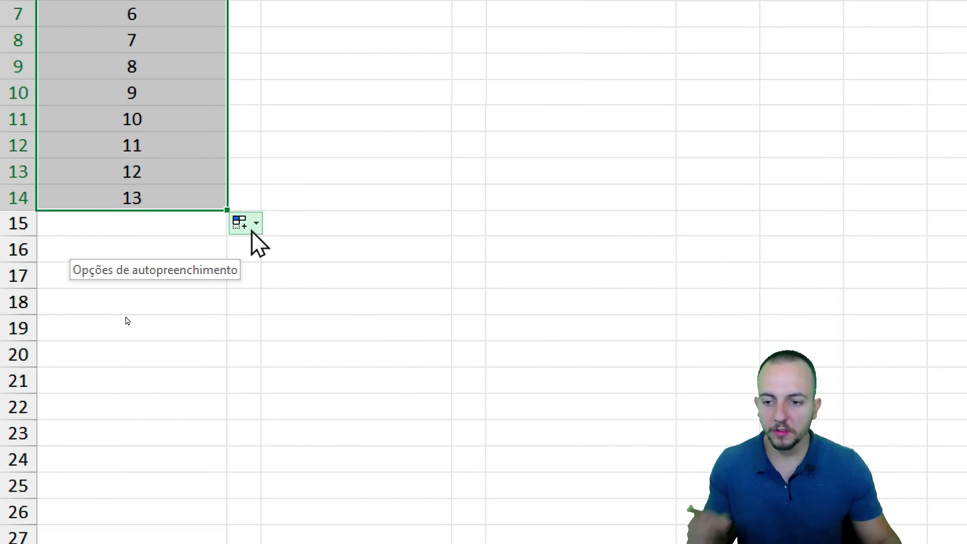
Compare Auto Fill Options series and copy, settling on Copiar células.
{"action": "left_click", "coordinate": [252, 231]}
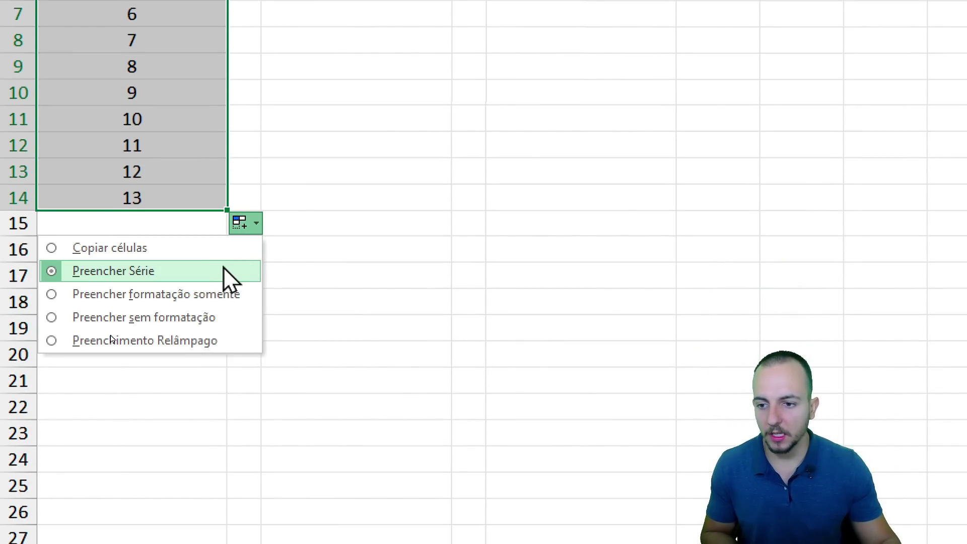
{"action": "left_click", "coordinate": [204, 251]}
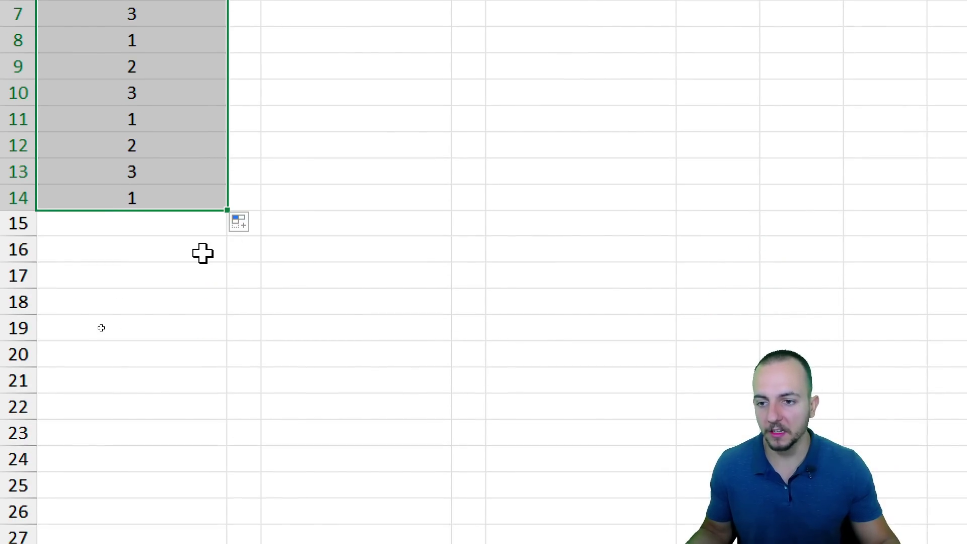
{"action": "left_click", "coordinate": [244, 223]}
{"action": "left_click", "coordinate": [192, 271]}
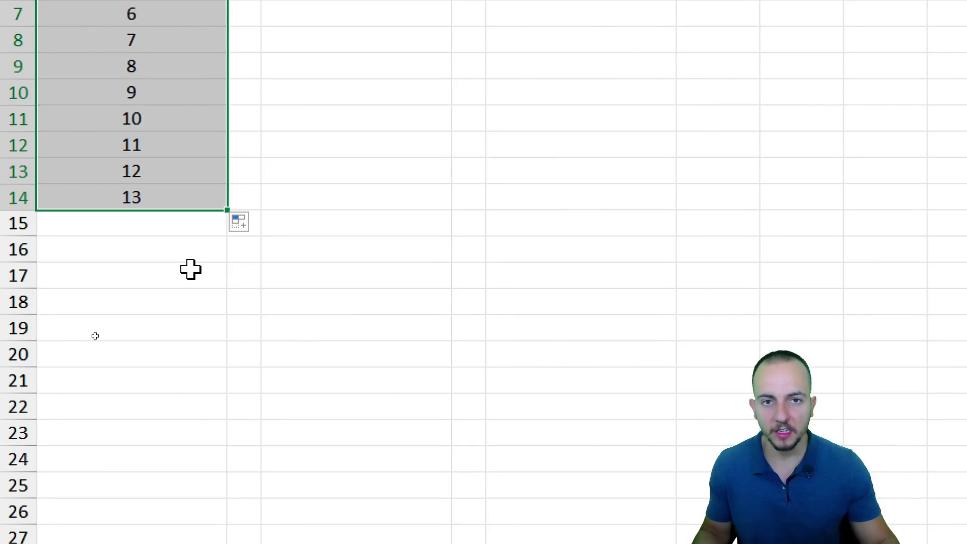
{"action": "left_click", "coordinate": [239, 224]}
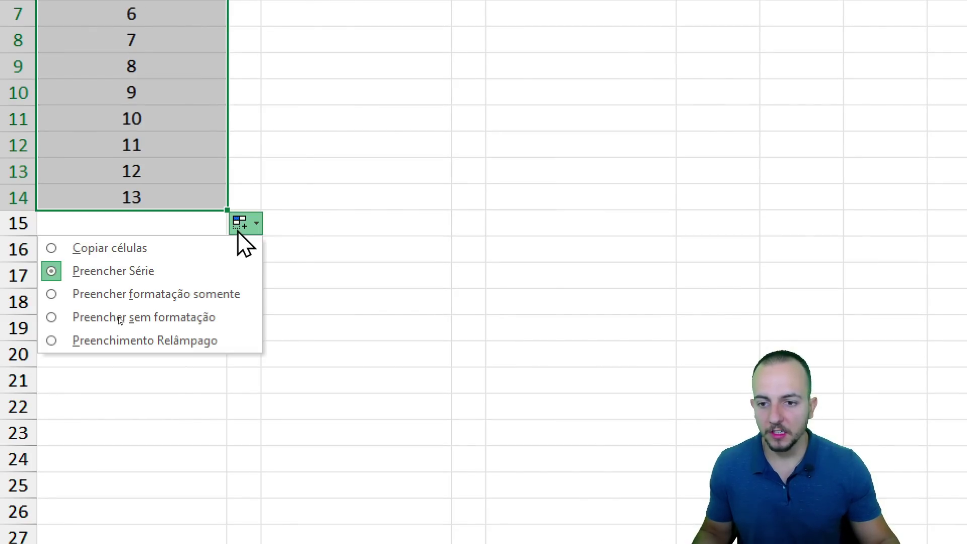
{"action": "left_click", "coordinate": [193, 254]}
{"action": "scroll", "coordinate": [192, 254], "scroll_direction": "up", "scroll_amount": 2}
{"action": "left_click", "coordinate": [168, 79]}
{"action": "left_click_drag", "start_coordinate": [168, 79], "coordinate": [159, 305]}
{"action": "left_click_drag", "start_coordinate": [167, 79], "coordinate": [150, 253]}
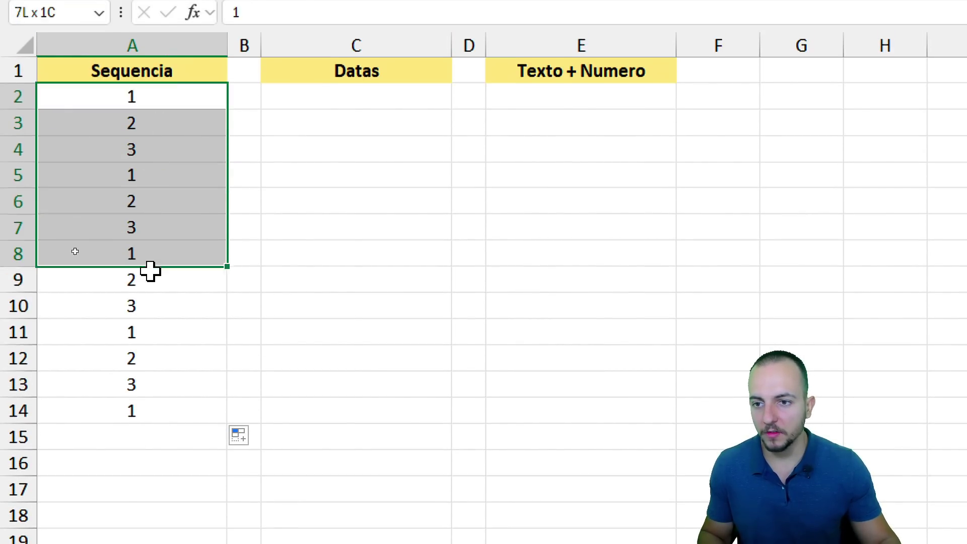
Clear the Sequencia values and enter A, 1, B, 1 starting at A2.
{"action": "key", "text": "ctrl+shift+Down"}
{"action": "key", "text": "Delete"}
{"action": "key", "text": "Up"}
{"action": "key", "text": "Down"}
{"action": "type", "text": "A"}
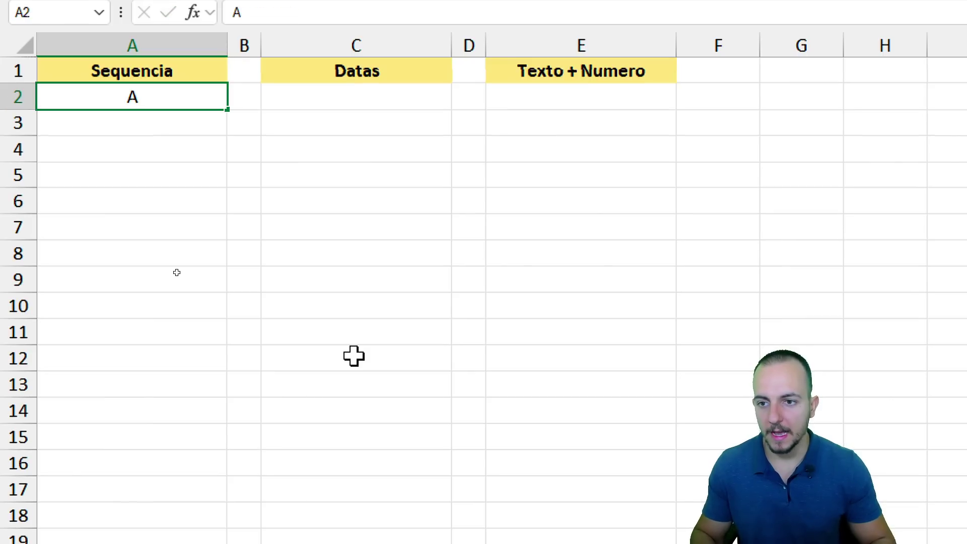
{"action": "key", "text": "Return"}
{"action": "type", "text": "1"}
{"action": "key", "text": "Return"}
{"action": "type", "text": "A"}
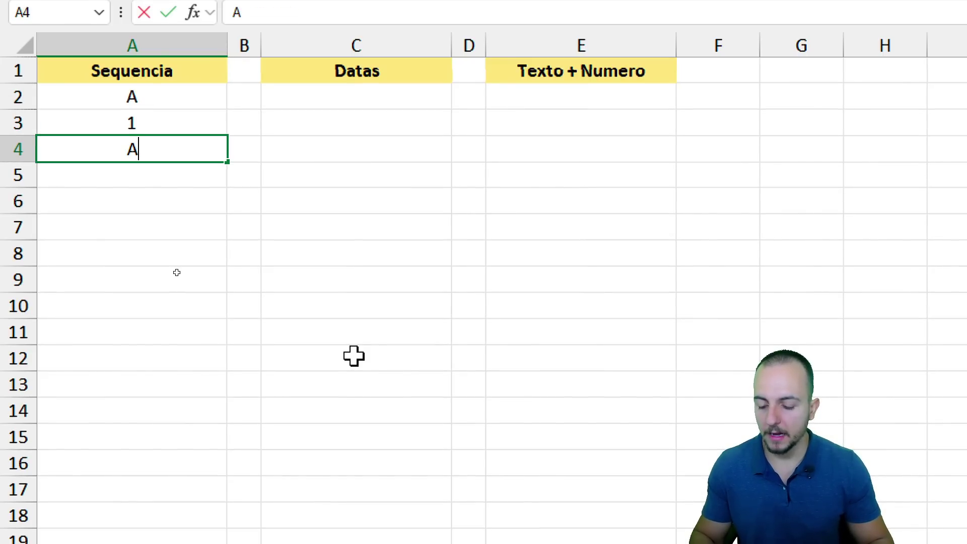
{"action": "key", "text": "ctrl+Return"}
{"action": "type", "text": "B"}
{"action": "key", "text": "Return"}
{"action": "type", "text": "1"}
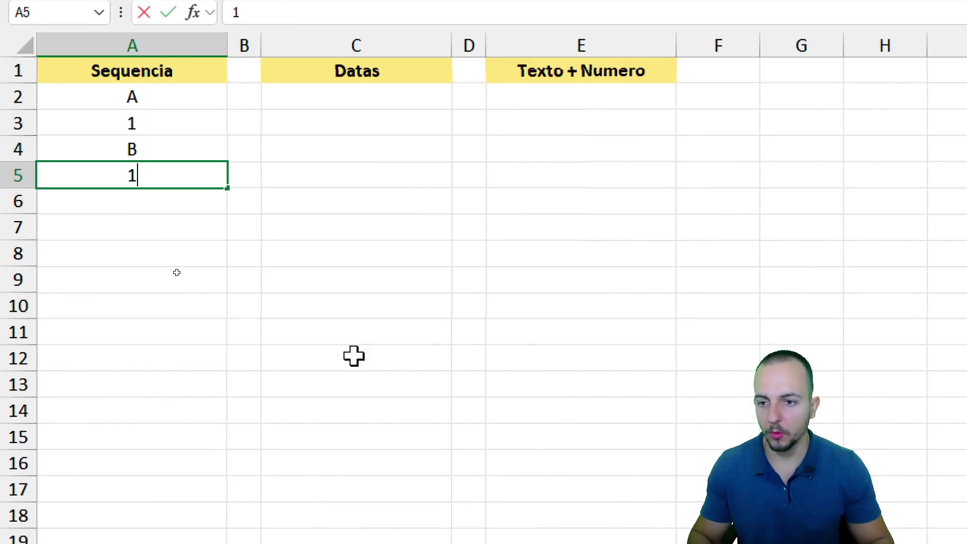
{"action": "key", "text": "Return"}
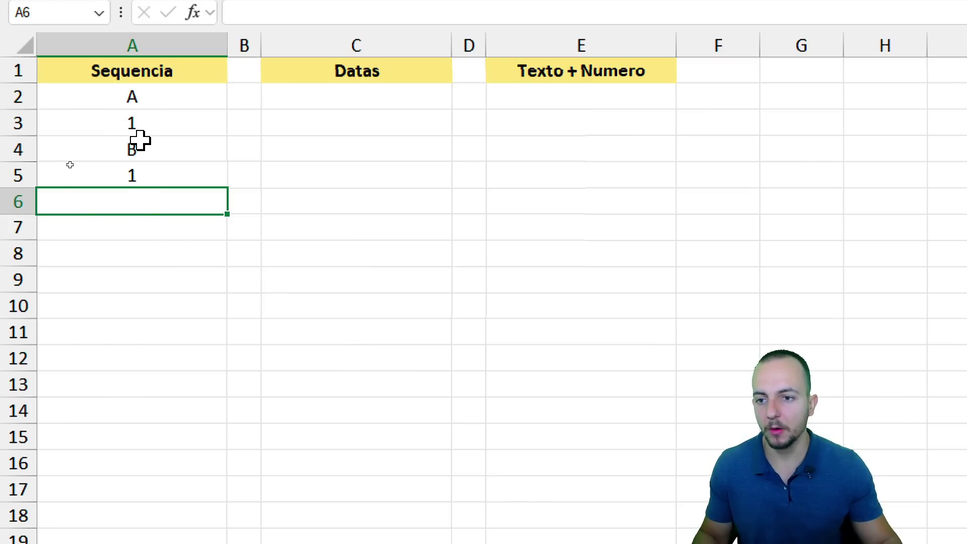
Fill the pattern down to A19 and choose Copiar células in Auto Fill Options.
{"action": "left_click_drag", "start_coordinate": [194, 104], "coordinate": [195, 524]}
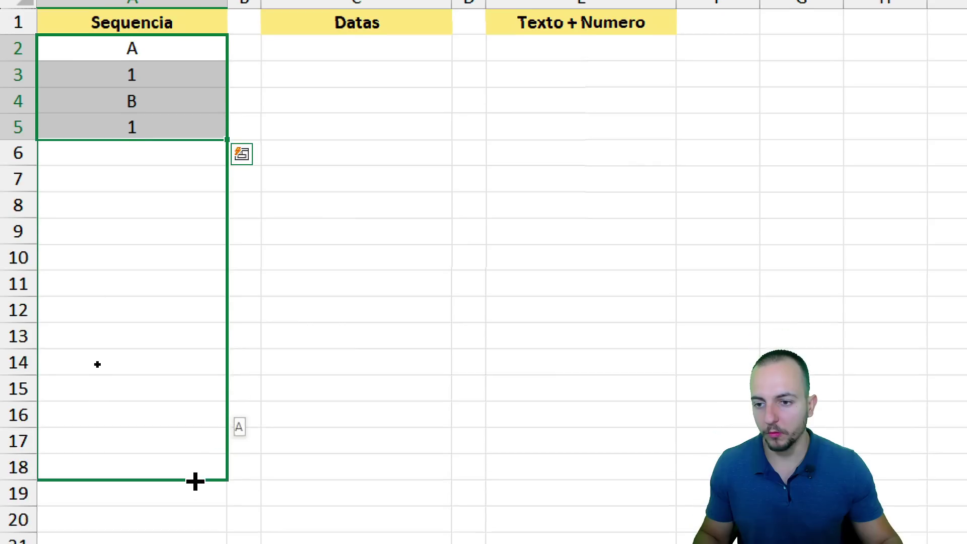
{"action": "left_click_drag", "start_coordinate": [196, 475], "coordinate": [192, 493]}
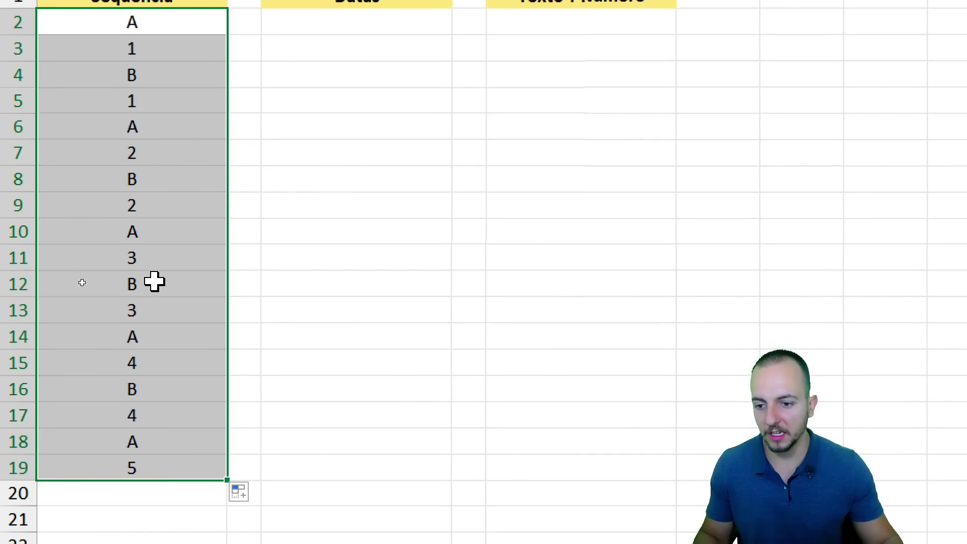
{"action": "left_click", "coordinate": [238, 491]}
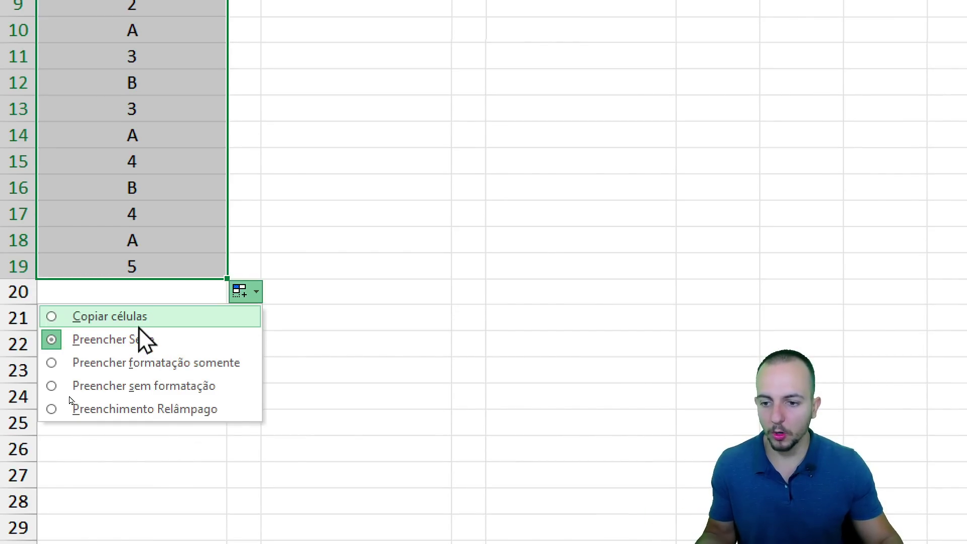
{"action": "left_click", "coordinate": [137, 317]}
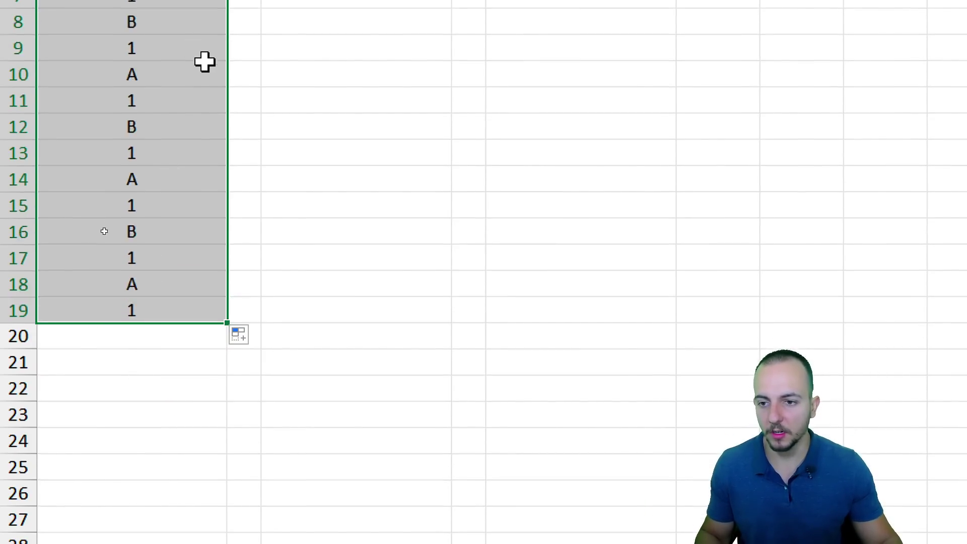
{"action": "left_click_drag", "start_coordinate": [209, 81], "coordinate": [141, 262]}
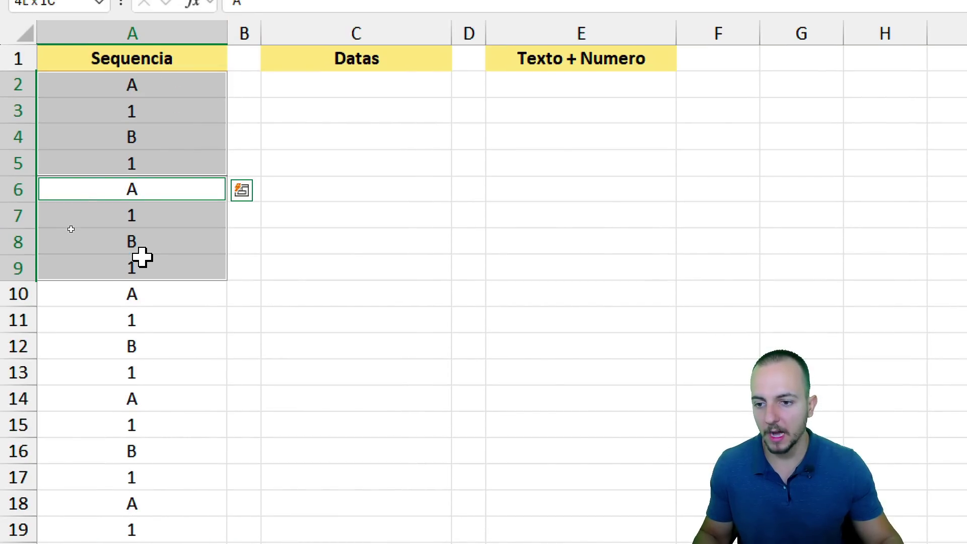
{"action": "left_click", "coordinate": [350, 83]}
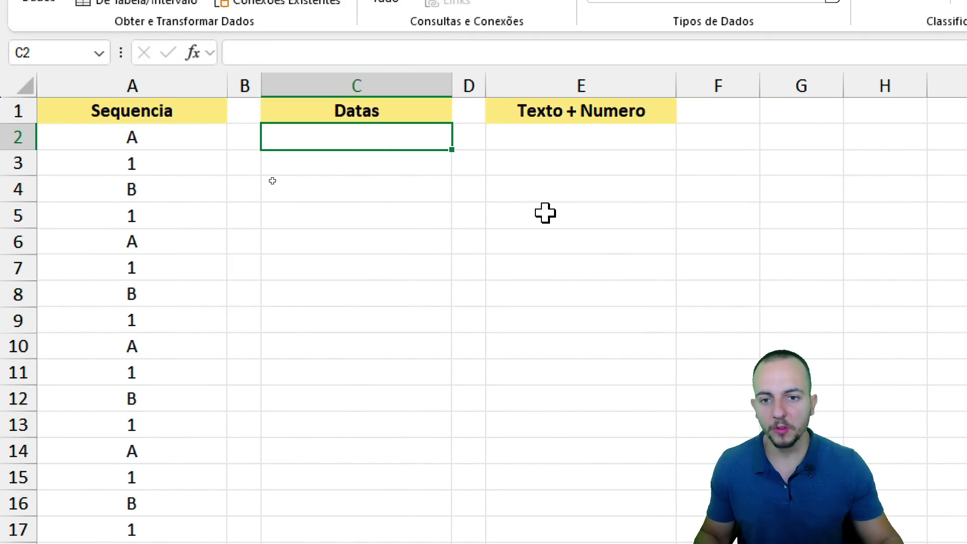
{"action": "type", "text": "01"}
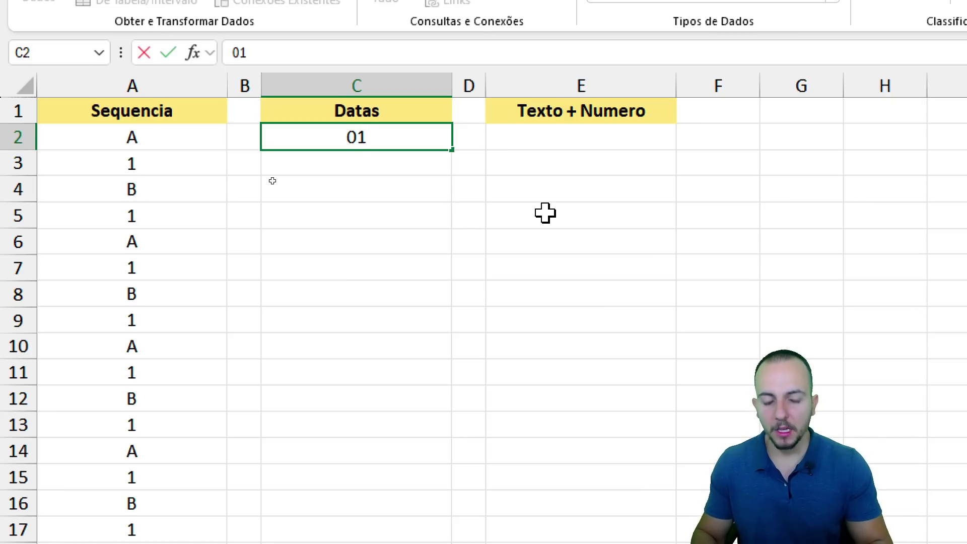
{"action": "type", "text": "/01/2025"}
{"action": "key", "text": "Return"}
{"action": "left_click", "coordinate": [371, 136]}
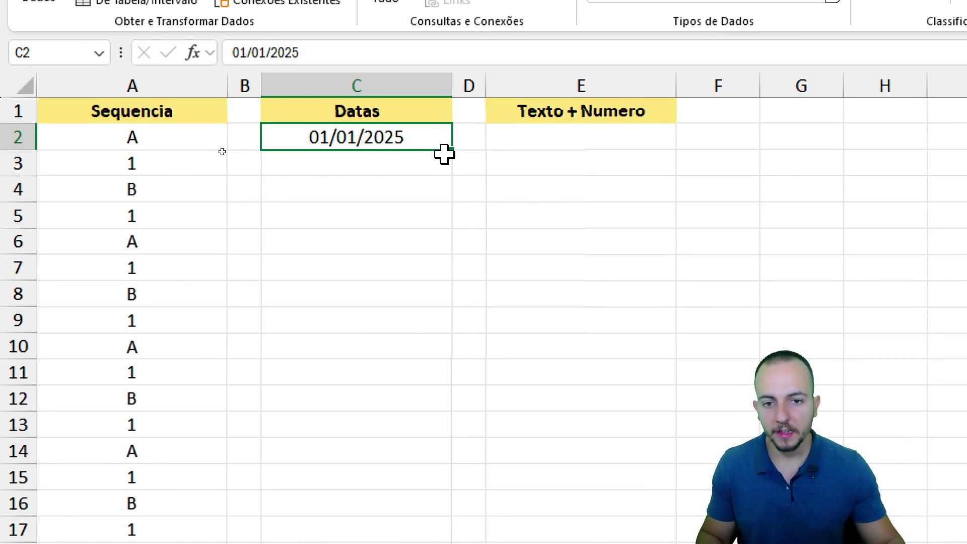
{"action": "left_click_drag", "start_coordinate": [455, 151], "coordinate": [434, 402]}
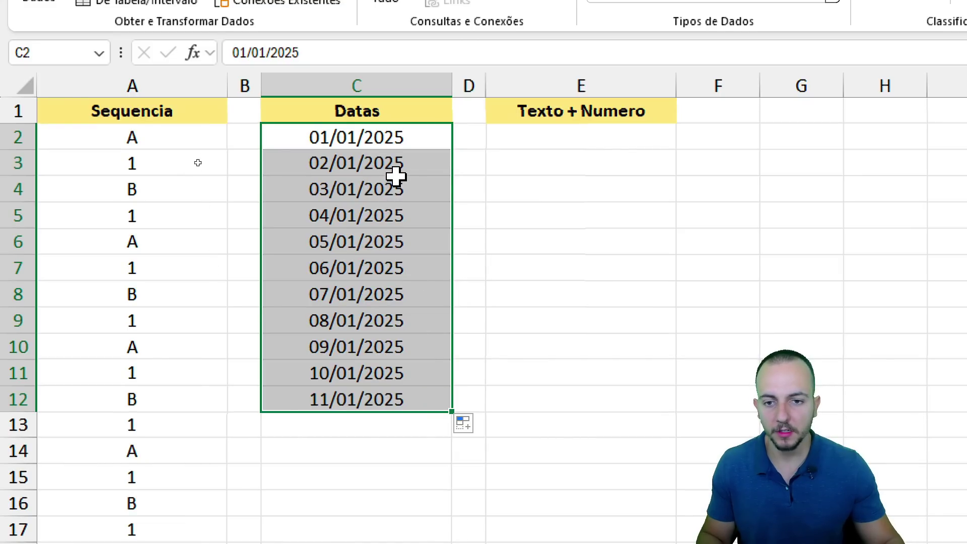
{"action": "left_click", "coordinate": [395, 169]}
{"action": "left_click", "coordinate": [381, 194]}
{"action": "left_click", "coordinate": [381, 217]}
{"action": "left_click", "coordinate": [379, 241]}
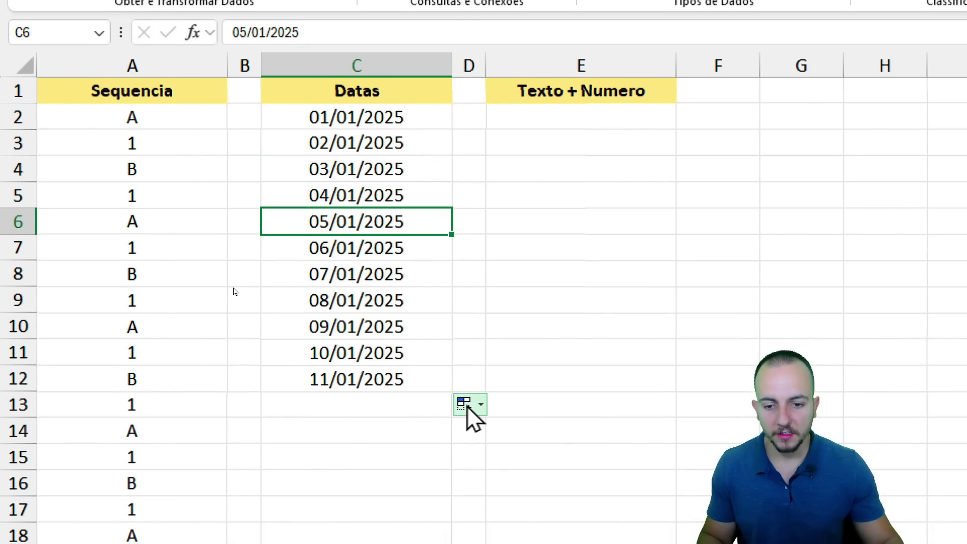
{"action": "left_click", "coordinate": [471, 408]}
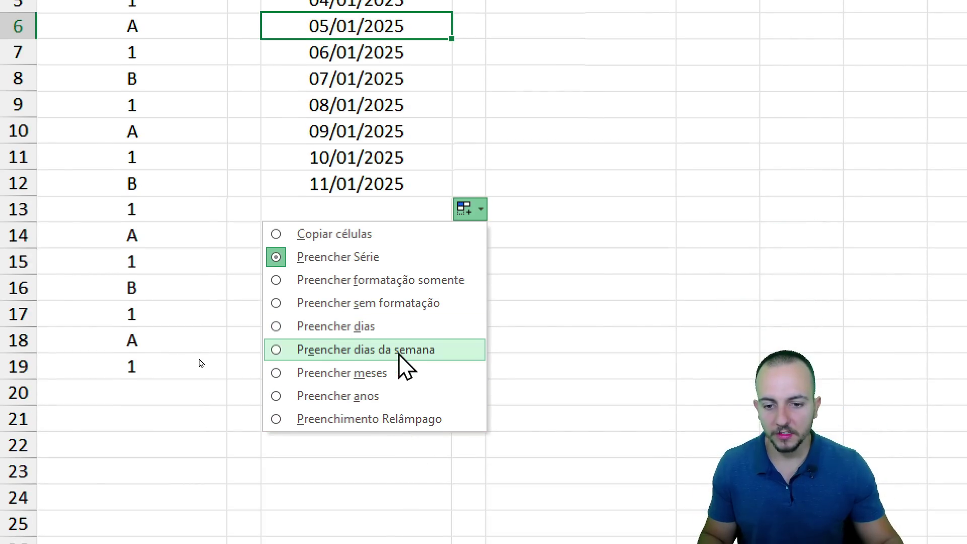
{"action": "left_click", "coordinate": [397, 353]}
{"action": "left_click_drag", "start_coordinate": [391, 92], "coordinate": [357, 352]}
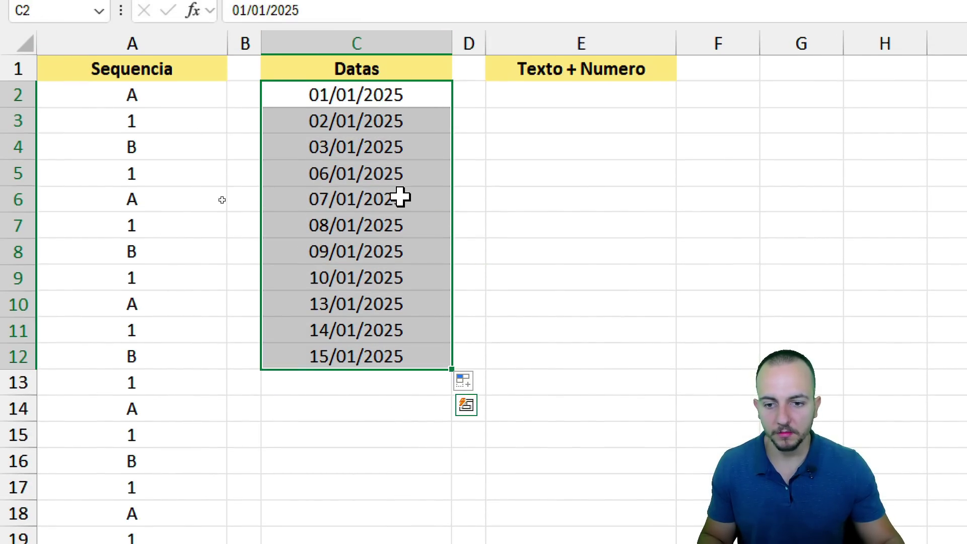
{"action": "left_click", "coordinate": [425, 282]}
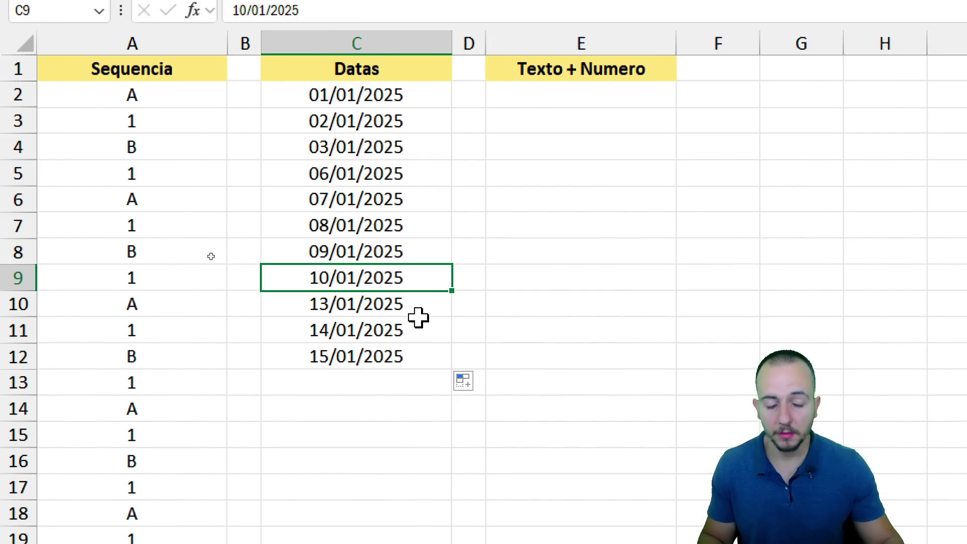
{"action": "left_click", "coordinate": [346, 19]}
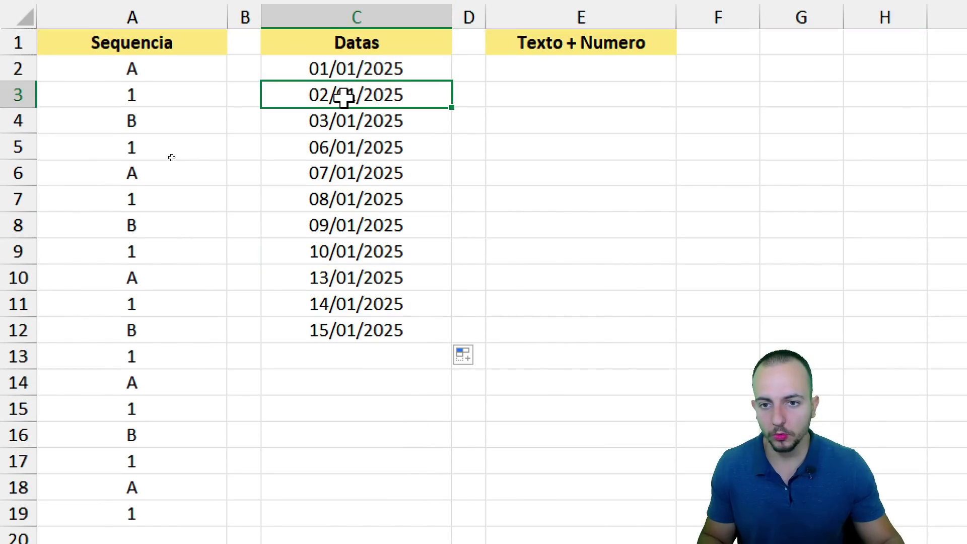
{"action": "left_click", "coordinate": [341, 46]}
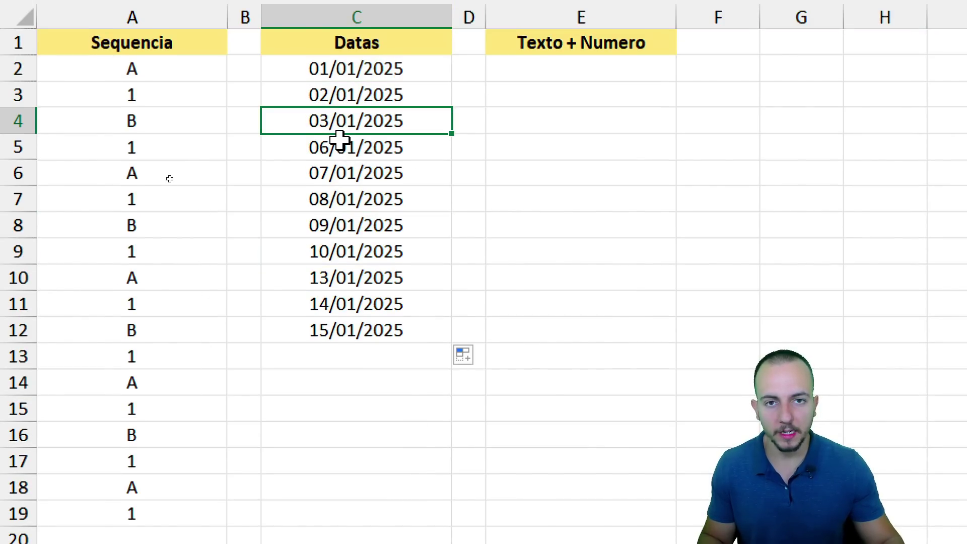
{"action": "left_click", "coordinate": [345, 145]}
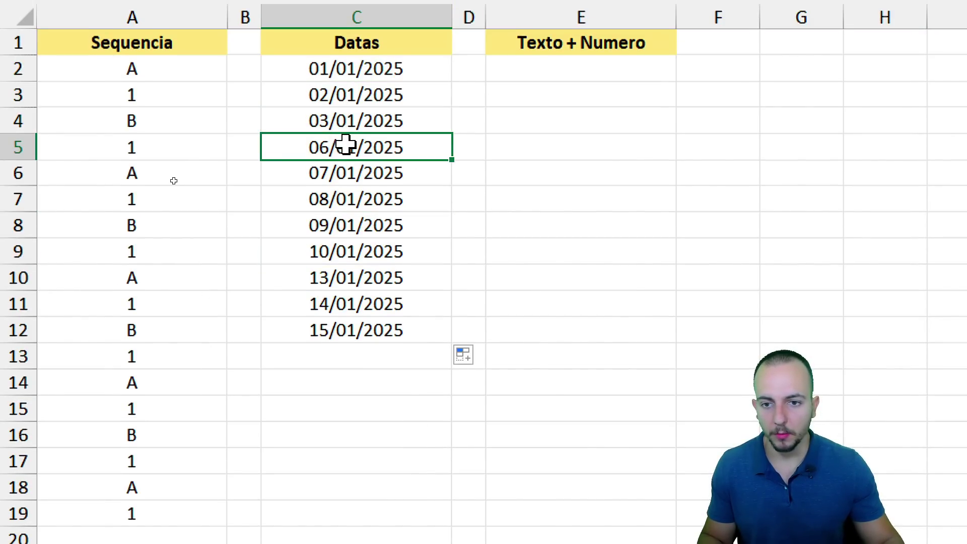
{"action": "left_click", "coordinate": [366, 174]}
{"action": "left_click", "coordinate": [346, 225]}
{"action": "left_click", "coordinate": [341, 249]}
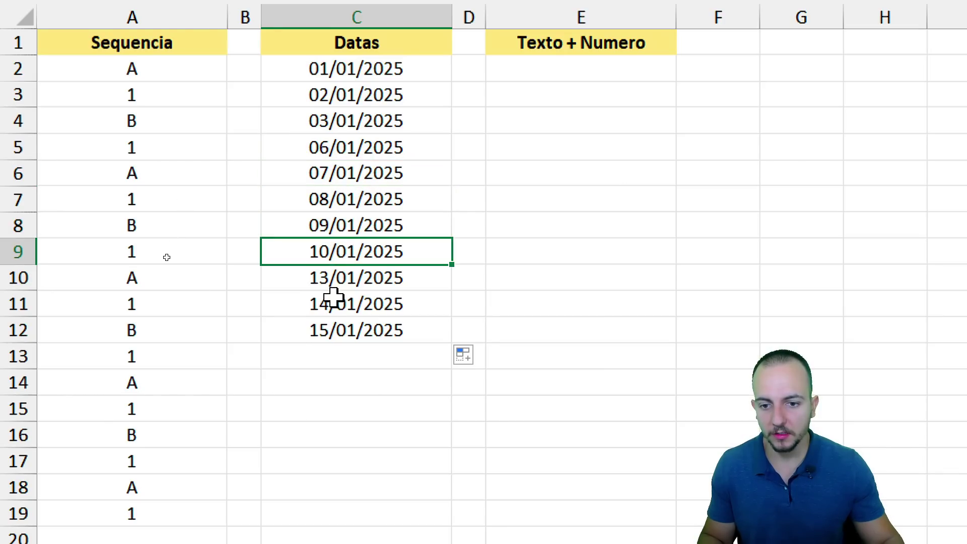
{"action": "left_click", "coordinate": [347, 279]}
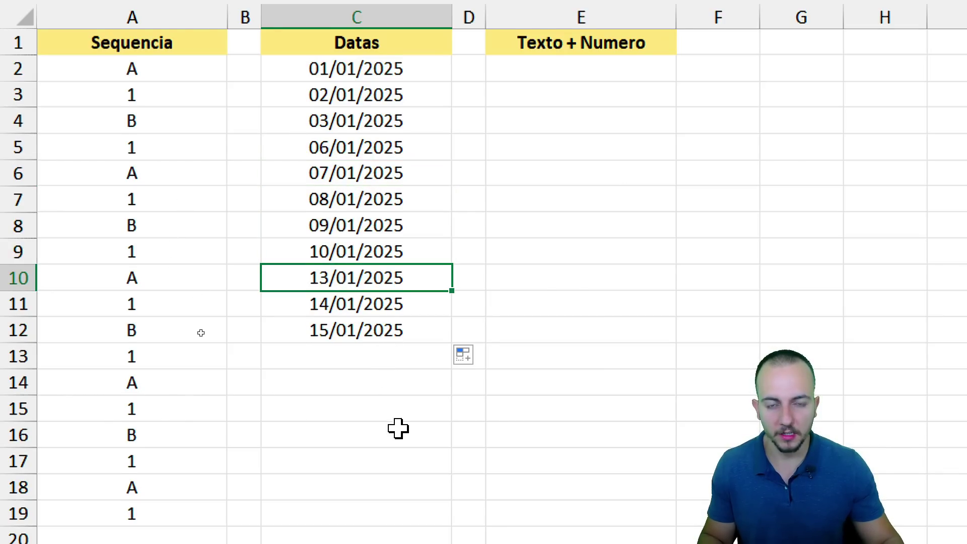
{"action": "scroll", "coordinate": [459, 298], "scroll_direction": "down", "scroll_amount": 2}
{"action": "left_click", "coordinate": [466, 201]}
{"action": "scroll", "coordinate": [399, 320], "scroll_direction": "down", "scroll_amount": 1}
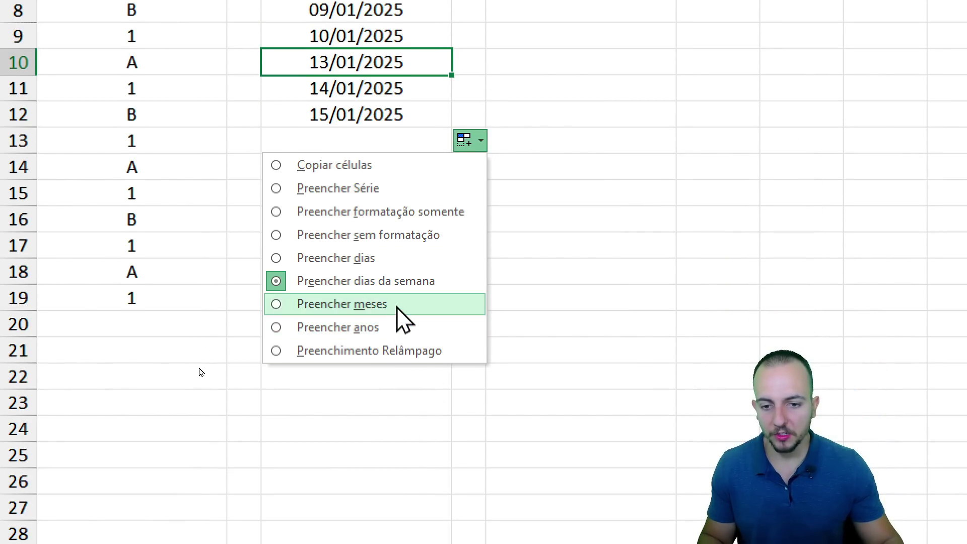
{"action": "left_click", "coordinate": [397, 305]}
{"action": "scroll", "coordinate": [398, 301], "scroll_direction": "up", "scroll_amount": 3}
{"action": "left_click", "coordinate": [385, 66]}
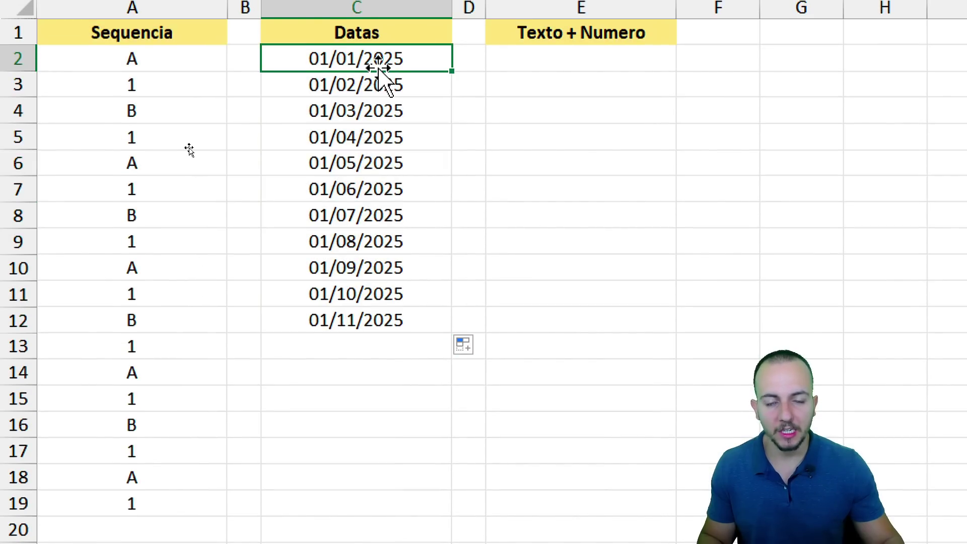
{"action": "left_click", "coordinate": [390, 81]}
{"action": "left_click", "coordinate": [372, 108]}
{"action": "left_click", "coordinate": [357, 171]}
{"action": "left_click_drag", "start_coordinate": [390, 85], "coordinate": [355, 340]}
{"action": "key", "text": "Delete"}
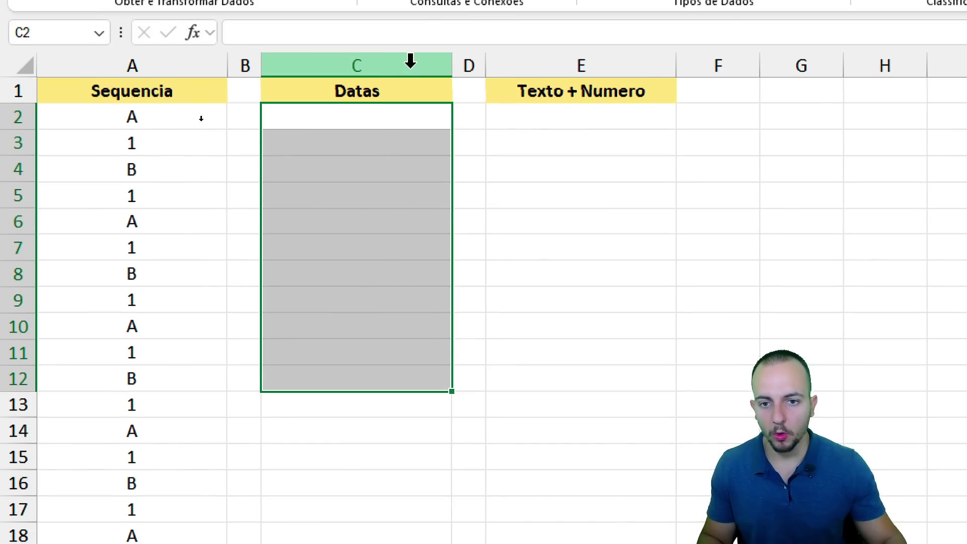
{"action": "left_click", "coordinate": [360, 80]}
{"action": "type", "text": "01/01/2025"}
Enter 01/01/2025 and 31/01/2025 in C2 and C3, then select the pair.
{"action": "key", "text": "Return"}
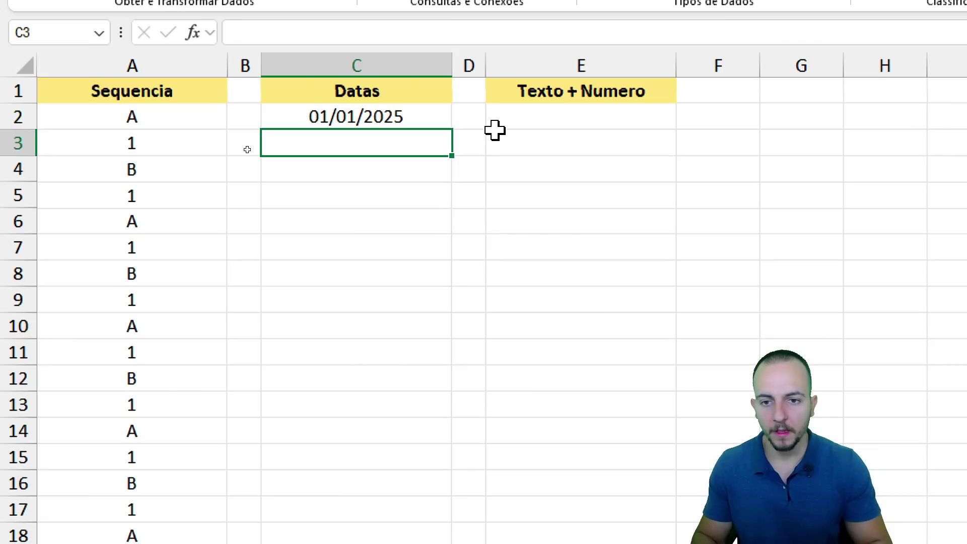
{"action": "type", "text": "31/01/202"}
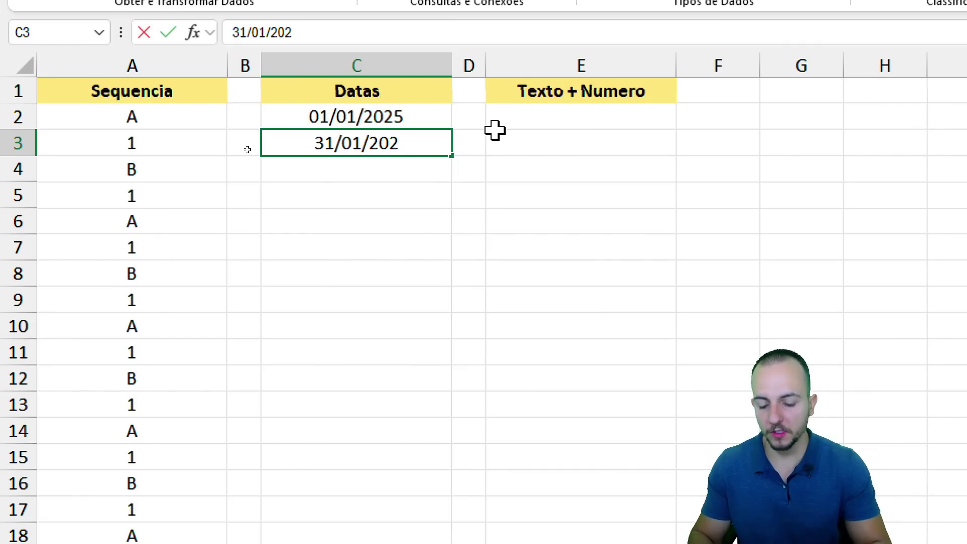
{"action": "type", "text": "5"}
{"action": "key", "text": "Return"}
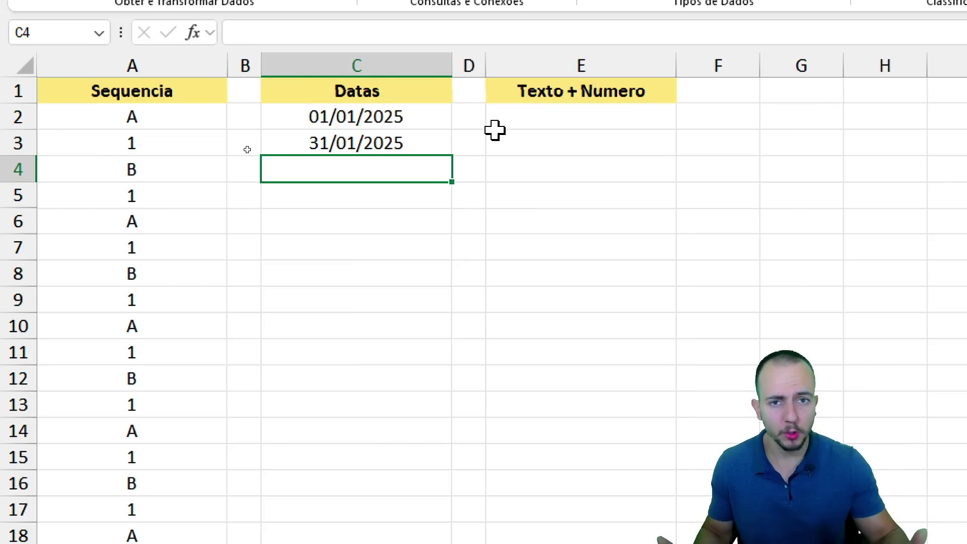
{"action": "left_click_drag", "start_coordinate": [399, 119], "coordinate": [346, 142]}
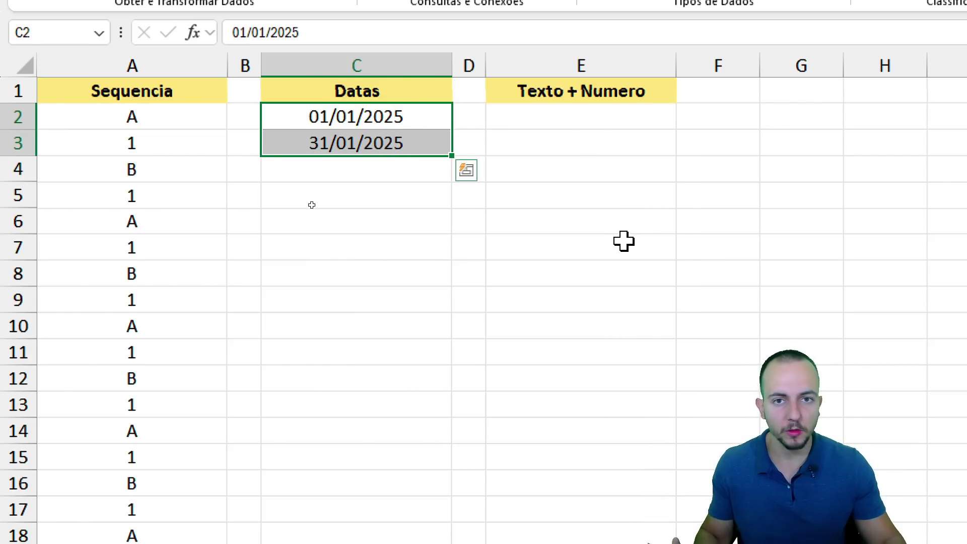
Fill the date pair down to row 17 with Fill Months, ending at 31/08/2025.
{"action": "left_click_drag", "start_coordinate": [451, 156], "coordinate": [436, 517]}
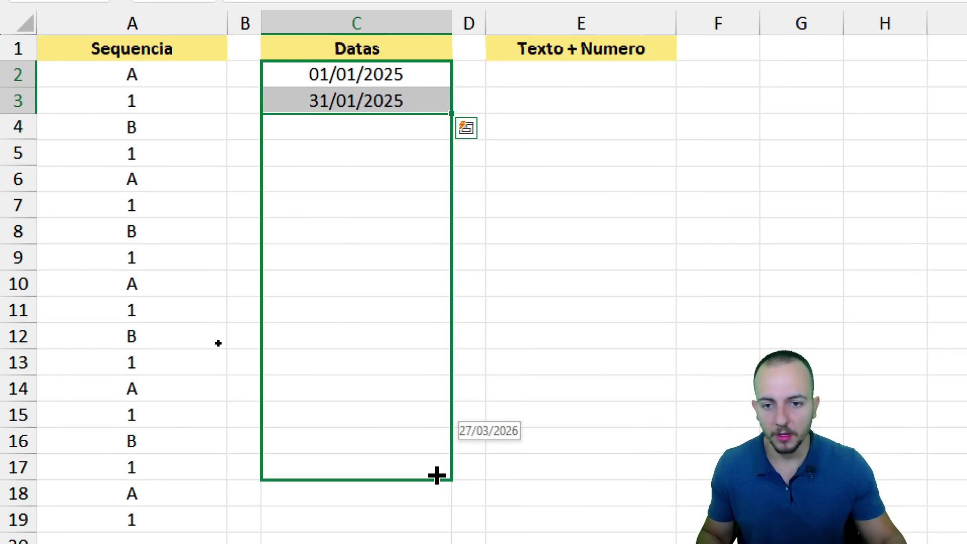
{"action": "left_click_drag", "start_coordinate": [437, 475], "coordinate": [437, 475]}
{"action": "mouse_move", "coordinate": [411, 110]}
{"action": "left_mouse_down"}
{"action": "mouse_move", "coordinate": [285, 129]}
{"action": "mouse_move", "coordinate": [433, 113]}
{"action": "mouse_move", "coordinate": [406, 109]}
{"action": "left_mouse_up"}
{"action": "left_click_drag", "start_coordinate": [442, 151], "coordinate": [494, 196]}
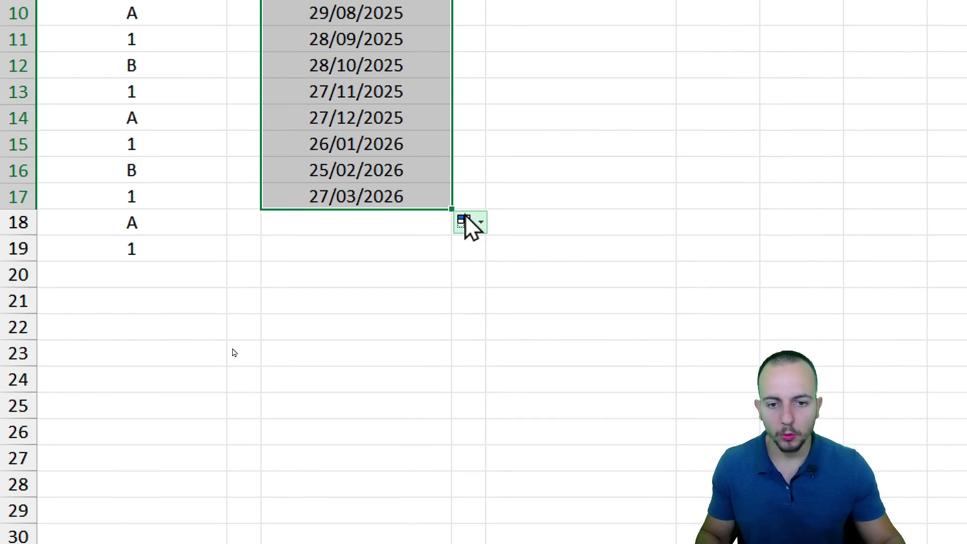
{"action": "left_click", "coordinate": [465, 491]}
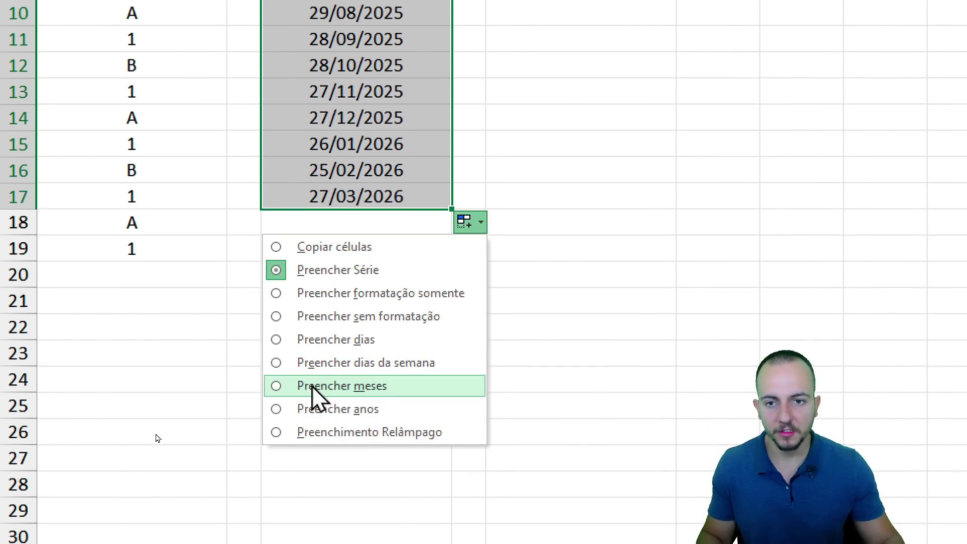
{"action": "left_click", "coordinate": [314, 386]}
{"action": "left_click", "coordinate": [373, 71]}
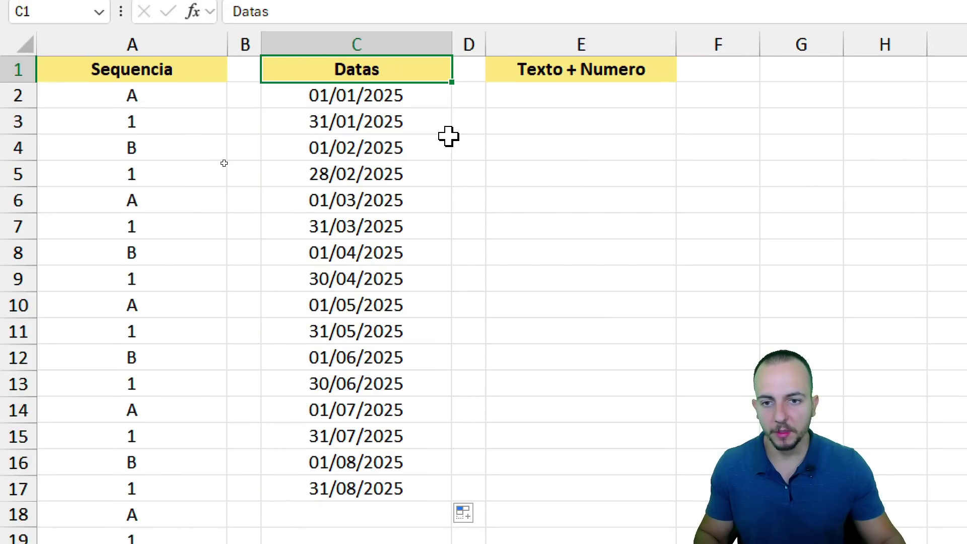
{"action": "mouse_move", "coordinate": [289, 82]}
{"action": "left_mouse_down"}
{"action": "mouse_move", "coordinate": [313, 101]}
{"action": "mouse_move", "coordinate": [426, 134]}
{"action": "left_mouse_up"}
{"action": "left_click_drag", "start_coordinate": [283, 134], "coordinate": [423, 189]}
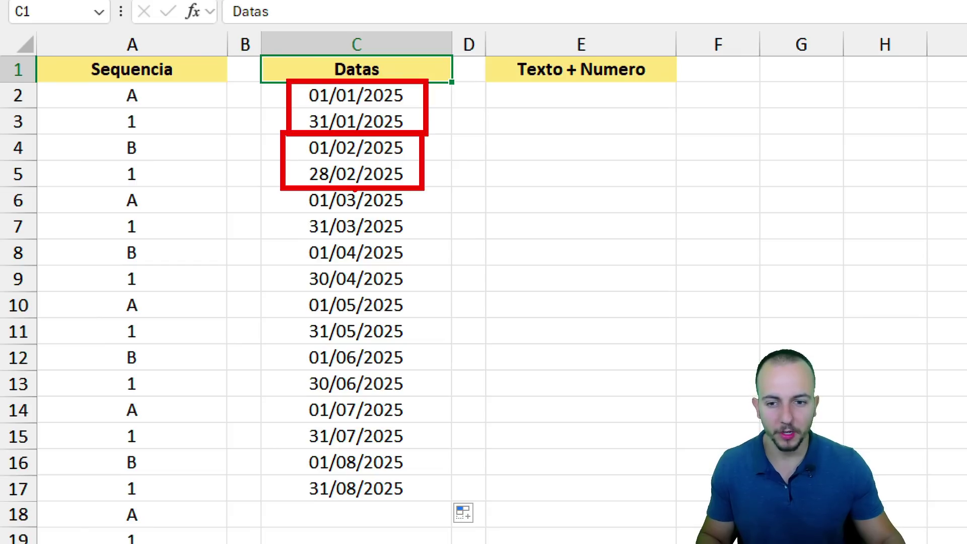
{"action": "left_click_drag", "start_coordinate": [284, 186], "coordinate": [433, 241]}
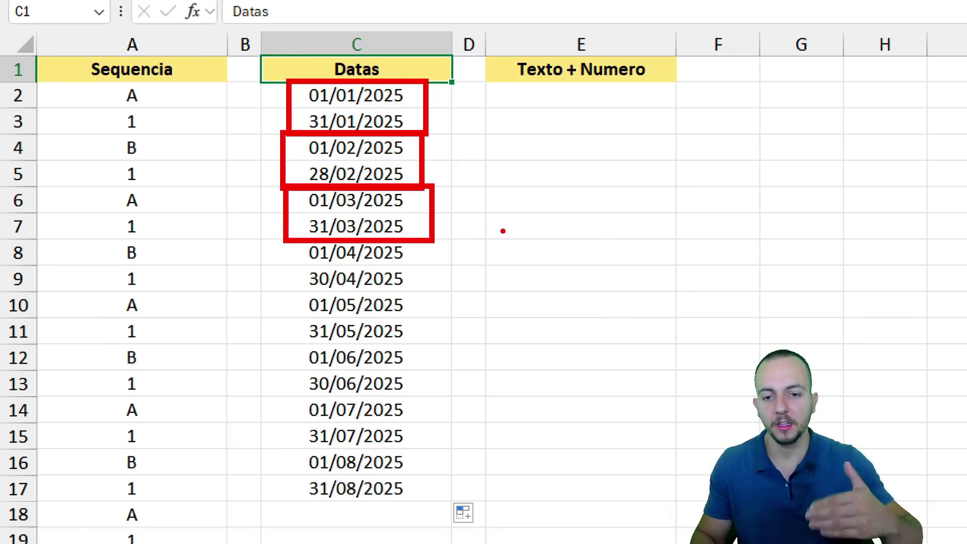
{"action": "key", "text": "Escape"}
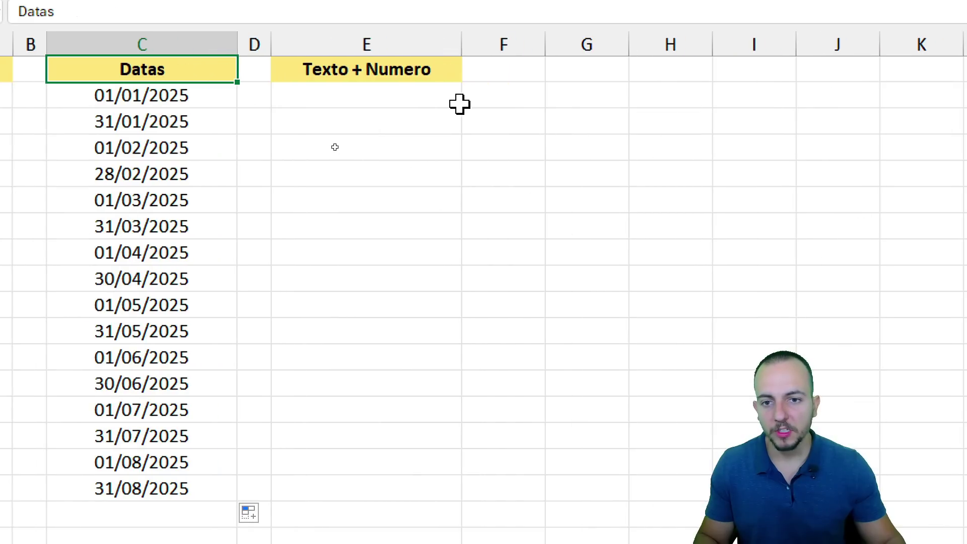
Enter Item 0001 in E2 and fill it down to E13 as Item 0002 through Item 0012.
{"action": "left_click", "coordinate": [673, 103]}
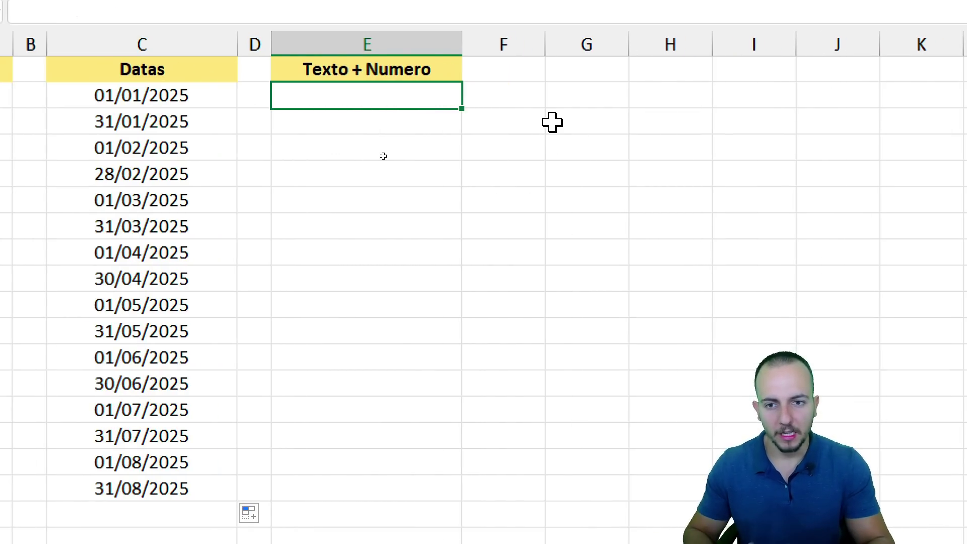
{"action": "type", "text": "Item 0001"}
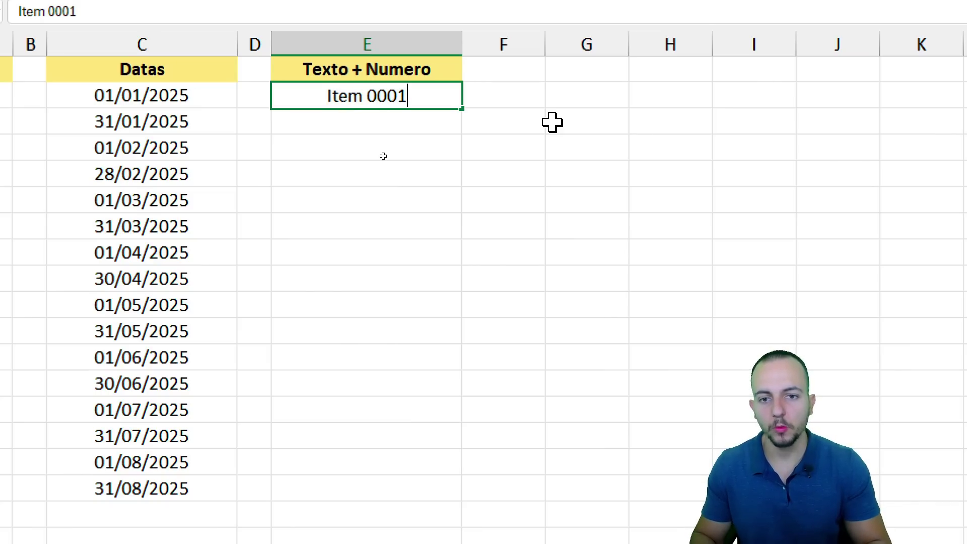
{"action": "key", "text": "Return"}
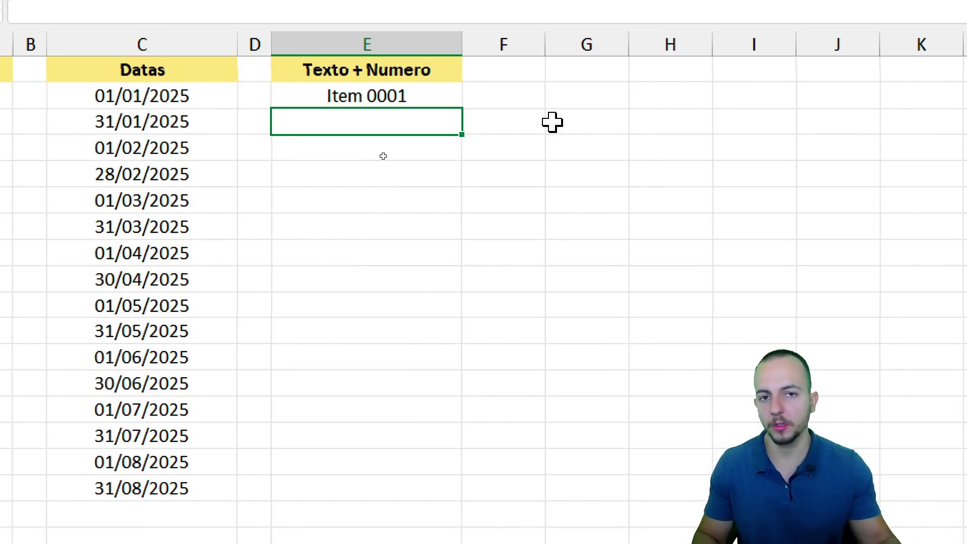
{"action": "left_click", "coordinate": [447, 101]}
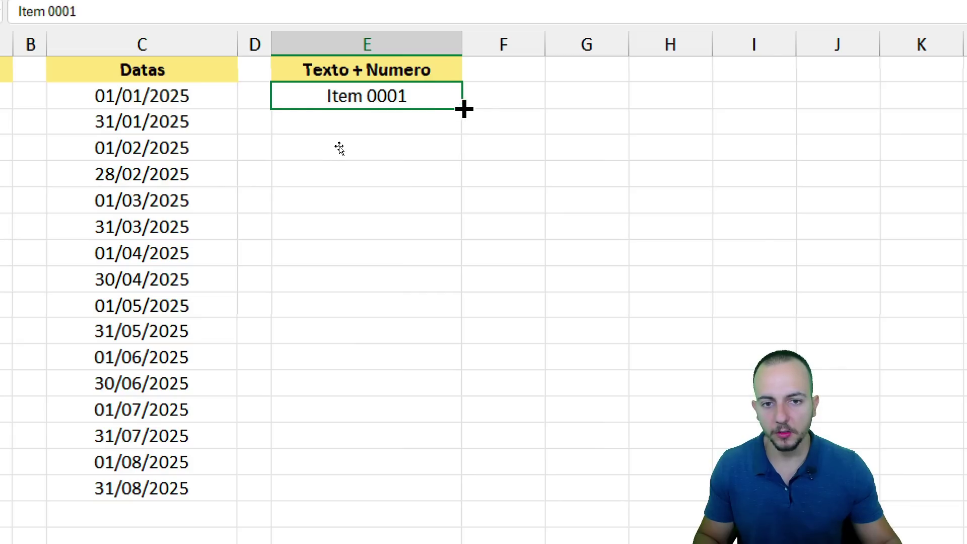
{"action": "left_click_drag", "start_coordinate": [463, 108], "coordinate": [412, 392]}
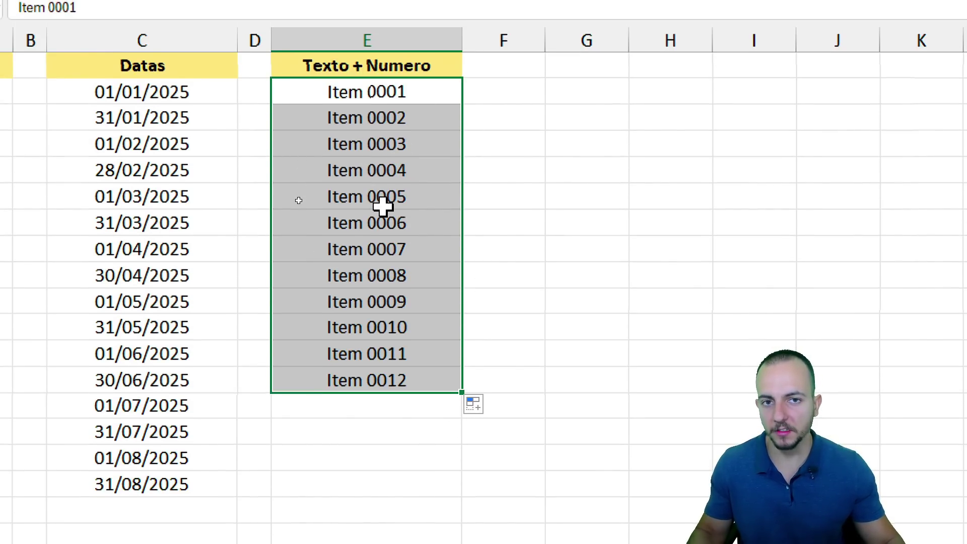
{"action": "left_click", "coordinate": [108, 71]}
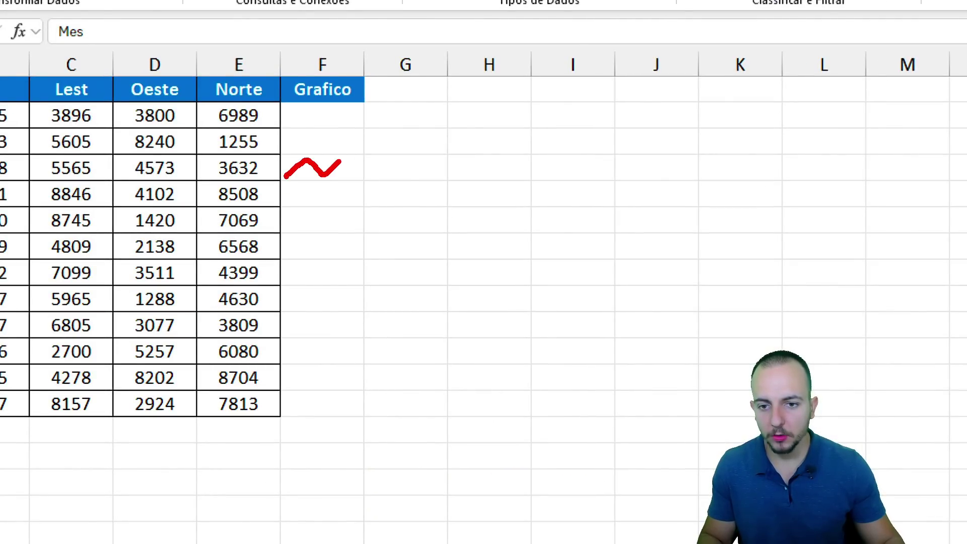
Select the sales table A1:F14 and then the Grafico column cells to inspect them.
{"action": "left_click_drag", "start_coordinate": [295, 212], "coordinate": [318, 208]}
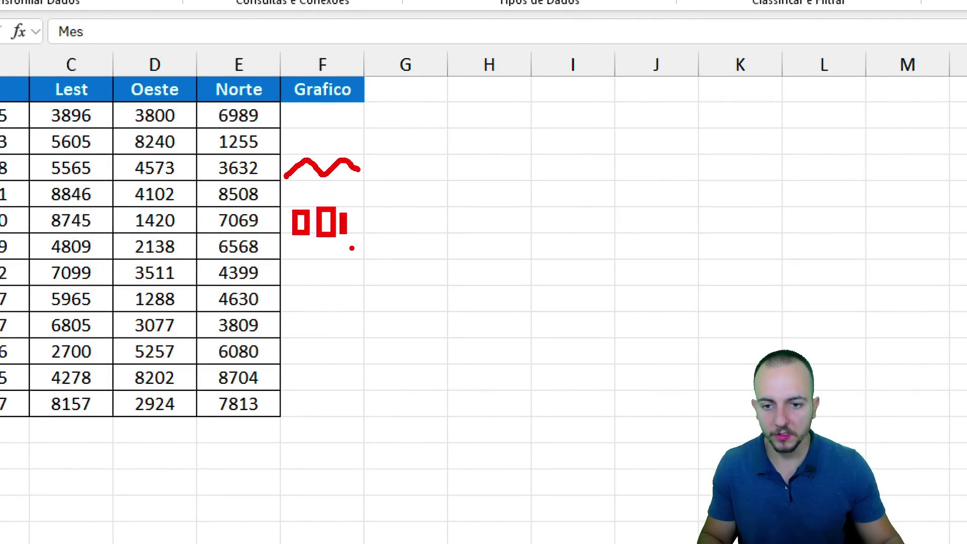
{"action": "key", "text": "Escape"}
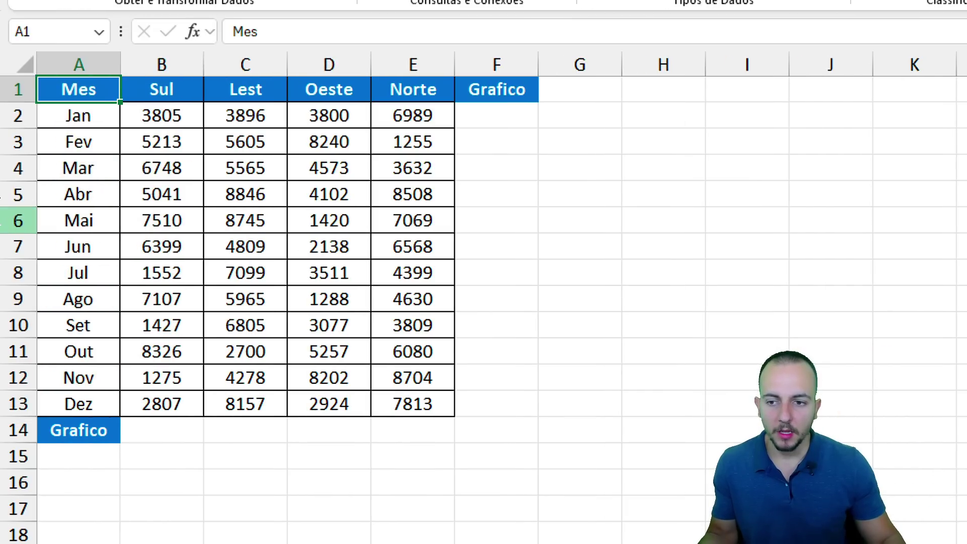
{"action": "left_click_drag", "start_coordinate": [99, 85], "coordinate": [502, 434]}
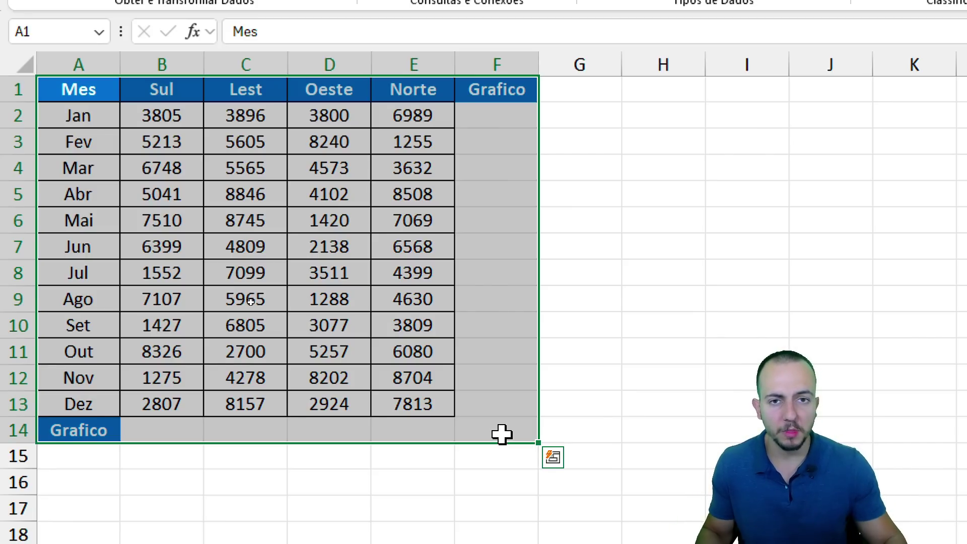
{"action": "left_click", "coordinate": [415, 301]}
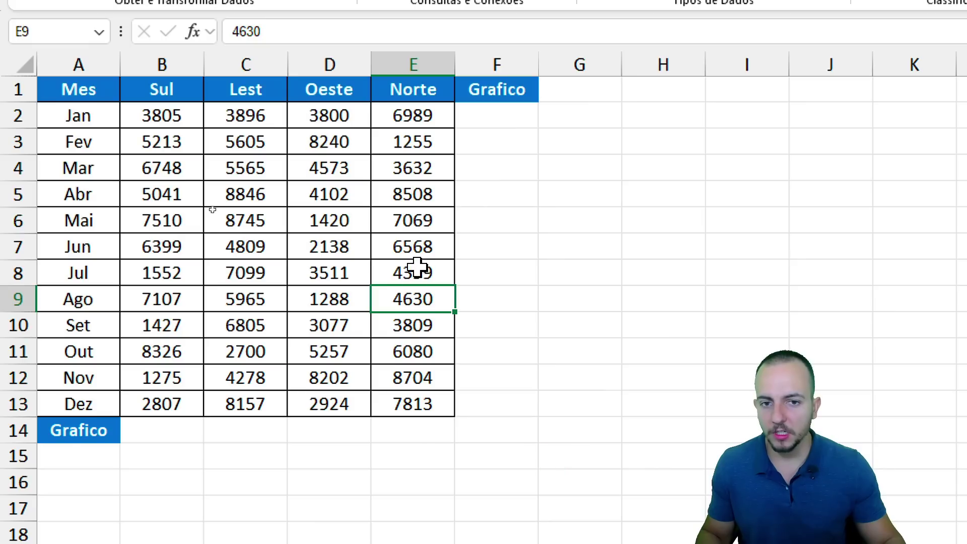
{"action": "left_click_drag", "start_coordinate": [499, 93], "coordinate": [509, 397]}
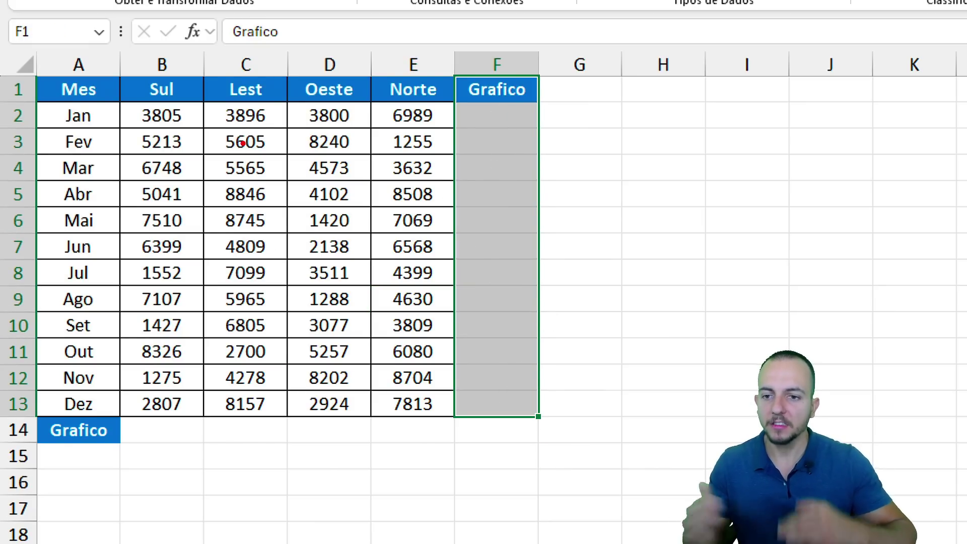
{"action": "mouse_move", "coordinate": [157, 75]}
{"action": "left_mouse_down"}
{"action": "mouse_move", "coordinate": [137, 112]}
{"action": "mouse_move", "coordinate": [179, 71]}
{"action": "left_mouse_up"}
{"action": "mouse_move", "coordinate": [257, 66]}
{"action": "left_mouse_down"}
{"action": "mouse_move", "coordinate": [249, 119]}
{"action": "mouse_move", "coordinate": [229, 84]}
{"action": "left_mouse_up"}
{"action": "mouse_move", "coordinate": [307, 69]}
{"action": "left_mouse_down"}
{"action": "mouse_move", "coordinate": [338, 118]}
{"action": "mouse_move", "coordinate": [310, 77]}
{"action": "left_mouse_up"}
{"action": "left_click_drag", "start_coordinate": [386, 71], "coordinate": [433, 93]}
{"action": "key", "text": "Escape"}
Correct the C1 header from Lest to Leste, then select F2:F13.
{"action": "left_click", "coordinate": [274, 89]}
{"action": "double_click", "coordinate": [277, 88]}
{"action": "type", "text": "e"}
{"action": "key", "text": "Return"}
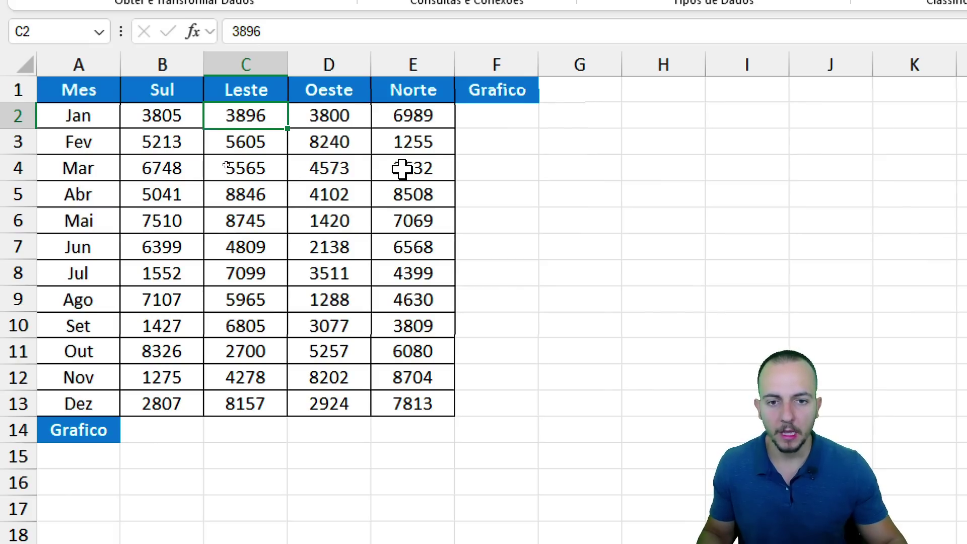
{"action": "left_click_drag", "start_coordinate": [502, 108], "coordinate": [488, 398]}
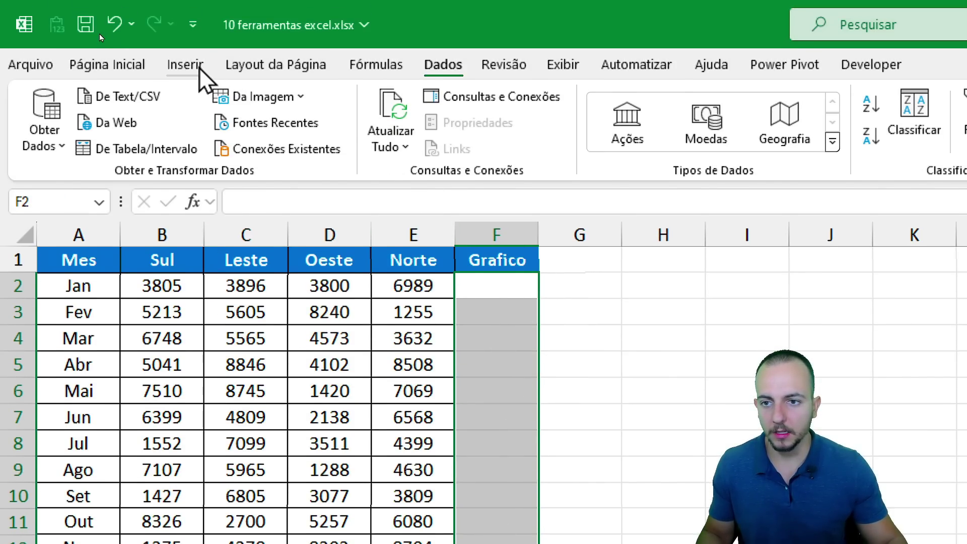
{"action": "left_click", "coordinate": [201, 65]}
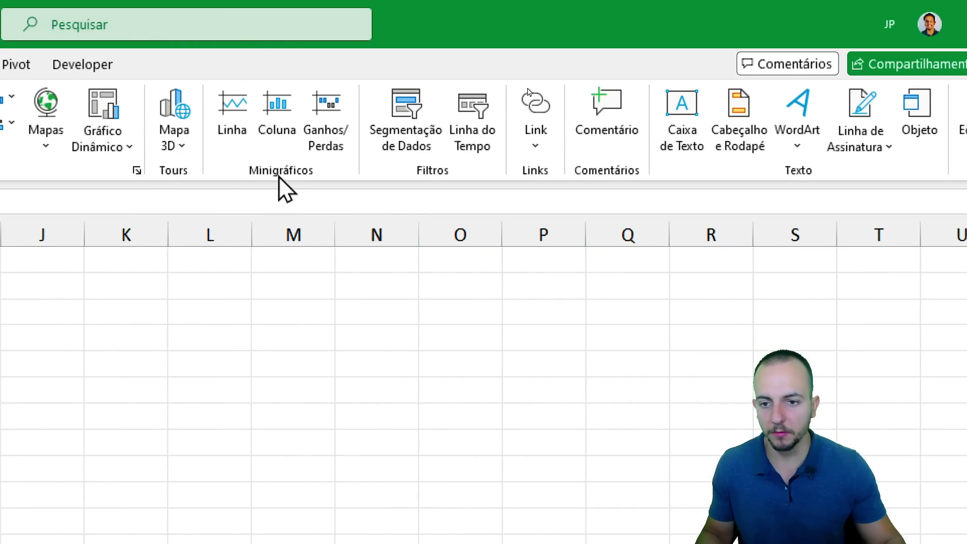
Insert line sparklines in F2:F13 using B2:E13 as the data range.
{"action": "left_click", "coordinate": [226, 146]}
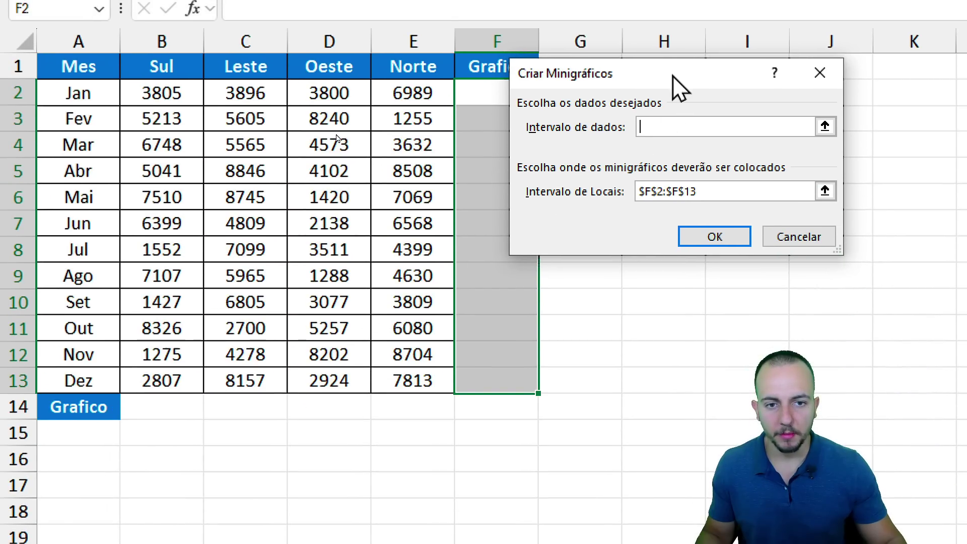
{"action": "left_click_drag", "start_coordinate": [191, 282], "coordinate": [155, 360]}
{"action": "left_click_drag", "start_coordinate": [634, 154], "coordinate": [657, 154]}
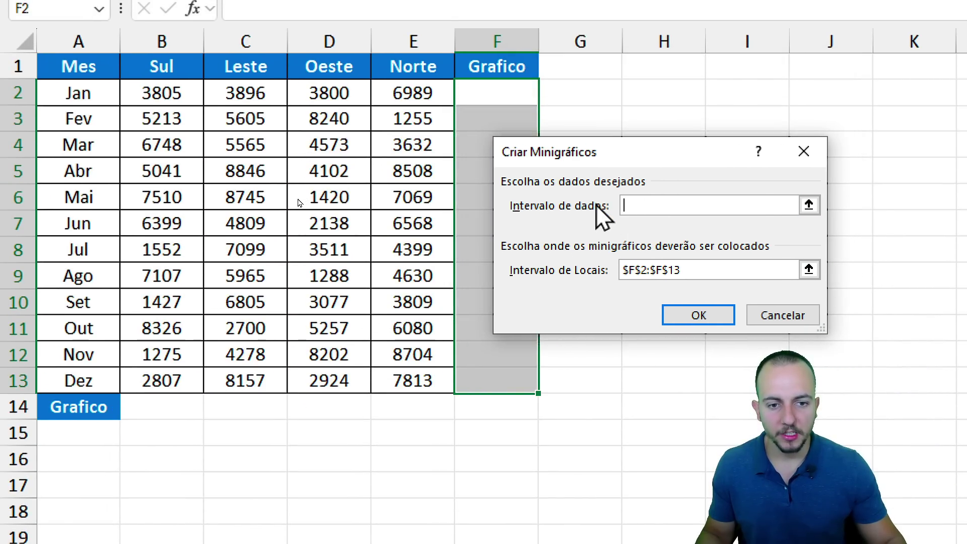
{"action": "left_click_drag", "start_coordinate": [192, 106], "coordinate": [401, 372]}
{"action": "left_click", "coordinate": [723, 315]}
{"action": "left_click", "coordinate": [668, 267]}
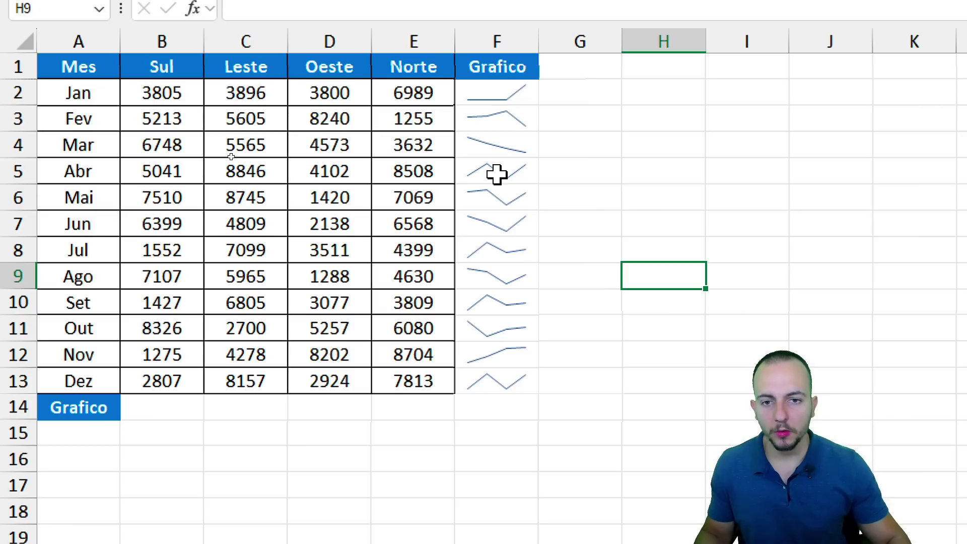
Change January's Norte value from 6989 to 0, then undo to restore 6989.
{"action": "left_click", "coordinate": [437, 90]}
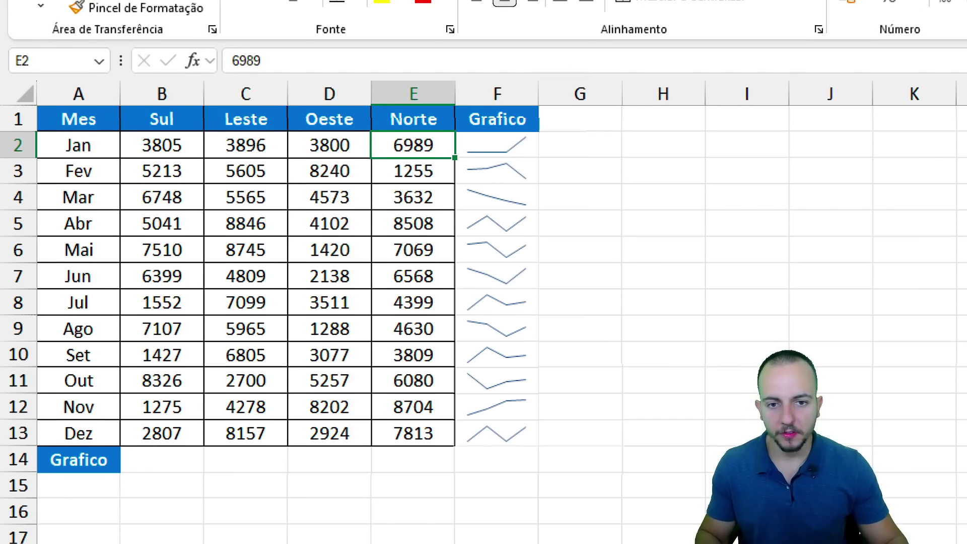
{"action": "left_click_drag", "start_coordinate": [130, 130], "coordinate": [205, 159]}
{"action": "mouse_move", "coordinate": [210, 125]}
{"action": "left_mouse_down"}
{"action": "mouse_move", "coordinate": [282, 160]}
{"action": "mouse_move", "coordinate": [375, 163]}
{"action": "left_mouse_up"}
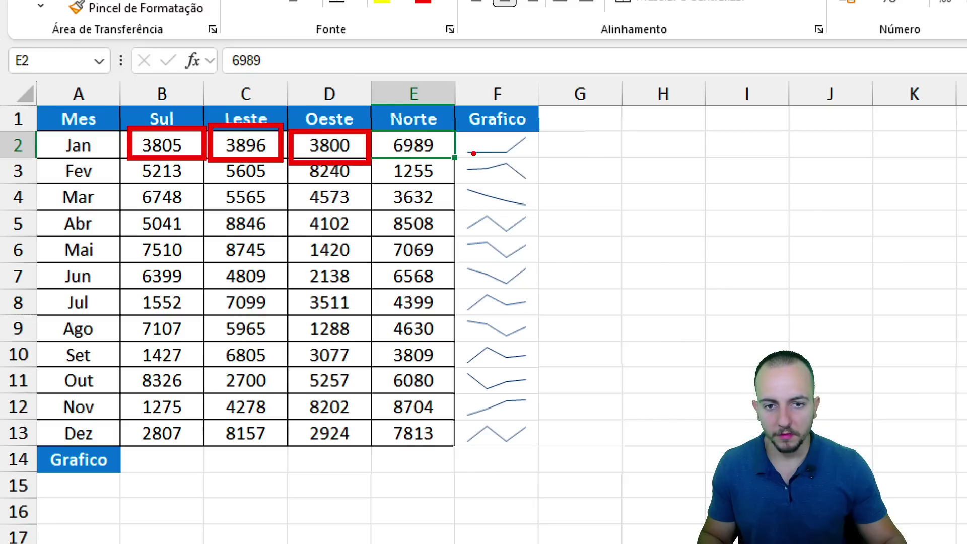
{"action": "left_click_drag", "start_coordinate": [386, 133], "coordinate": [444, 155]}
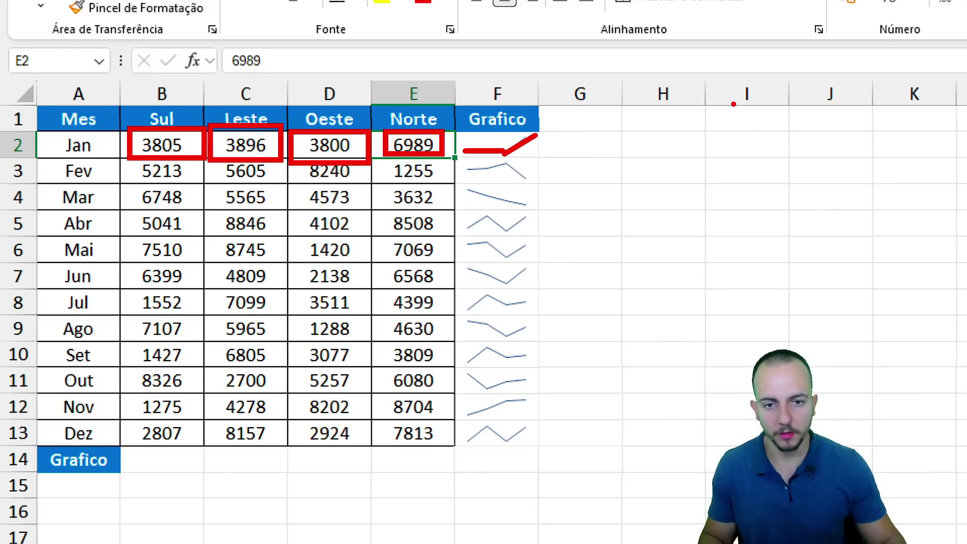
{"action": "key", "text": "Escape"}
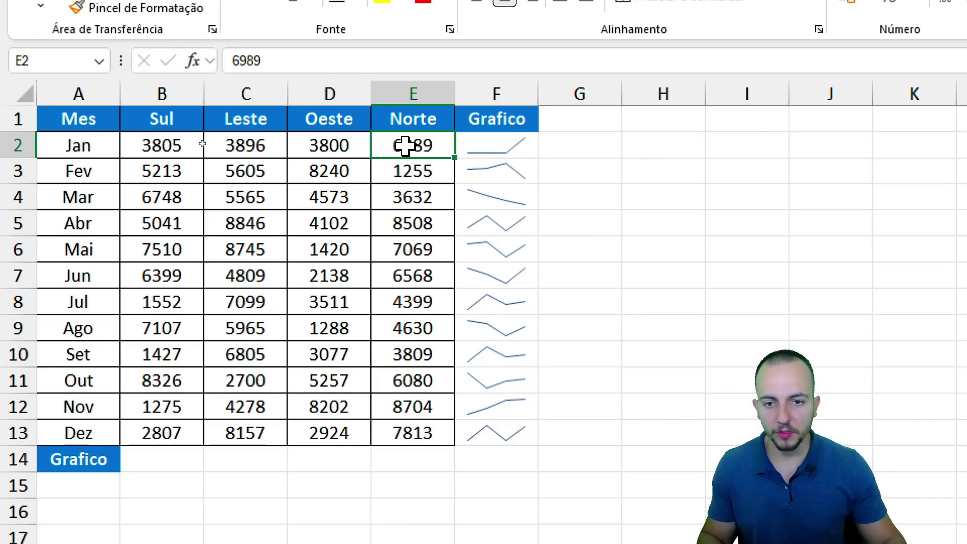
{"action": "type", "text": "0"}
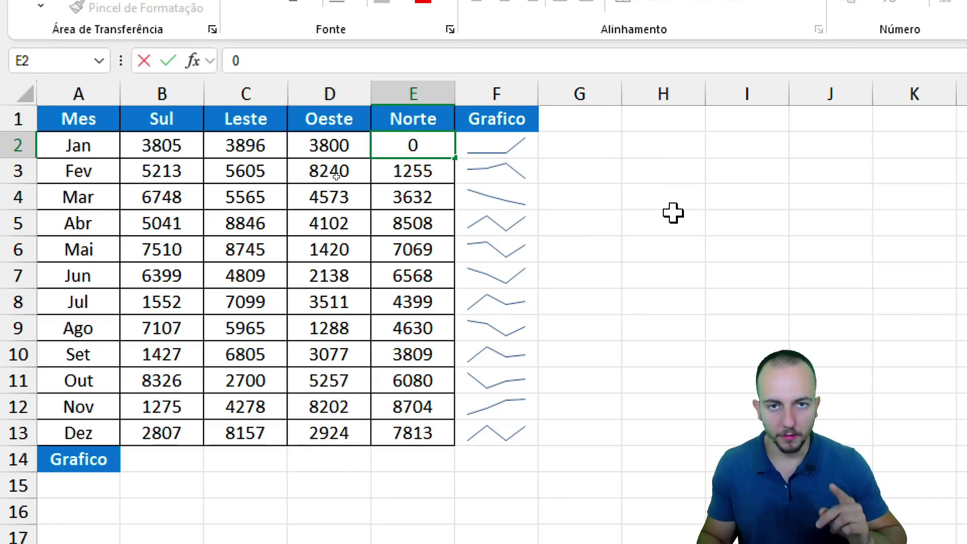
{"action": "key", "text": "ctrl+2"}
{"action": "left_click_drag", "start_coordinate": [536, 155], "coordinate": [606, 206]}
{"action": "key", "text": "Escape"}
{"action": "key", "text": "ctrl+Return"}
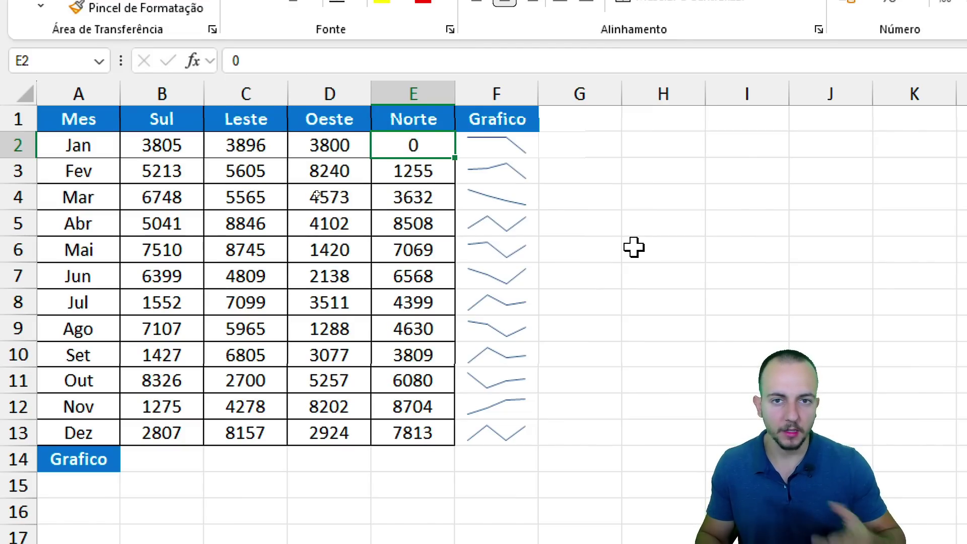
{"action": "key", "text": "ctrl+z"}
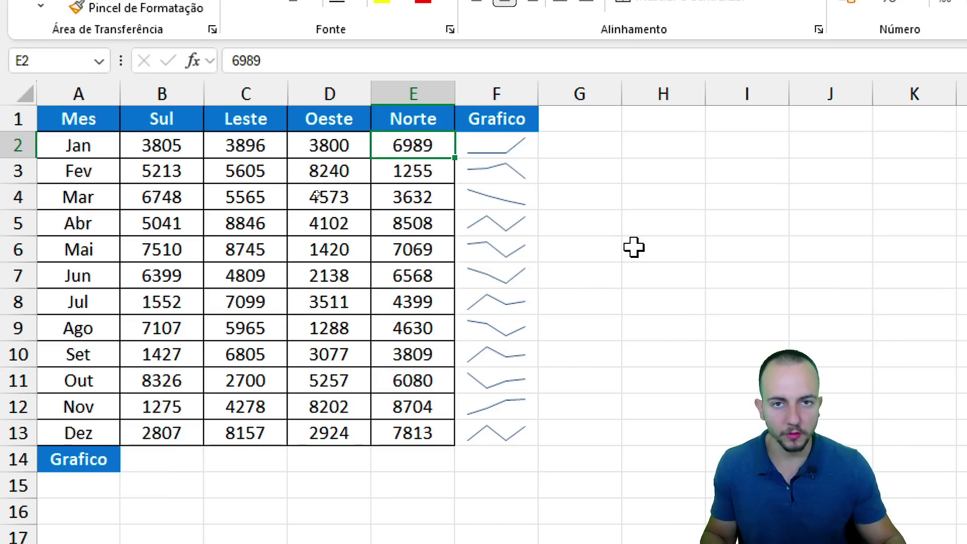
{"action": "left_click", "coordinate": [529, 146]}
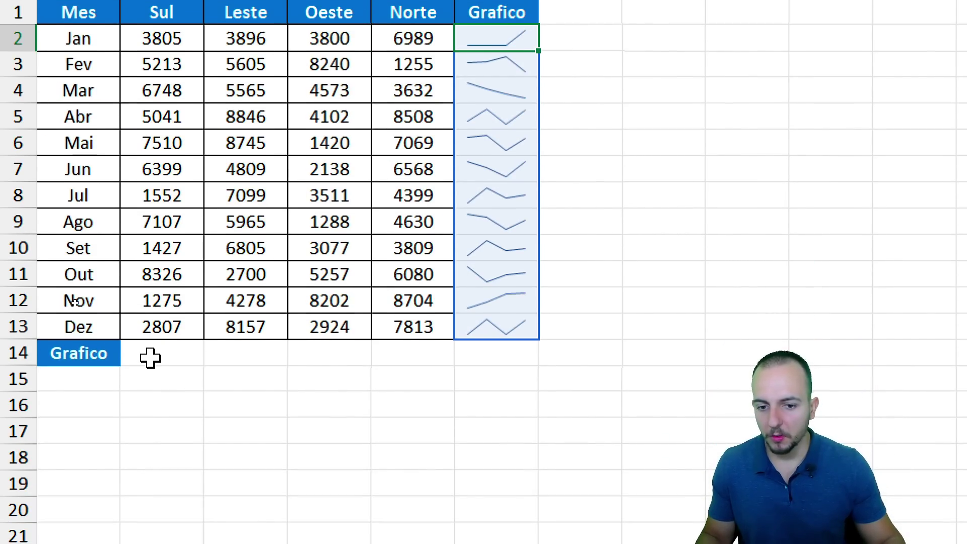
Add column sparklines in B14:E14 charting the B2:E13 monthly values.
{"action": "left_click_drag", "start_coordinate": [150, 464], "coordinate": [399, 463]}
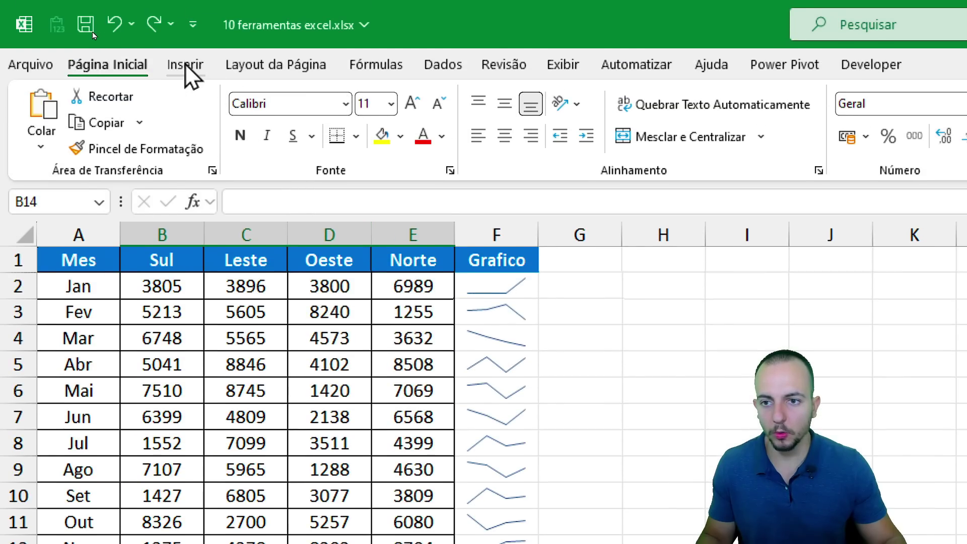
{"action": "left_click", "coordinate": [189, 66]}
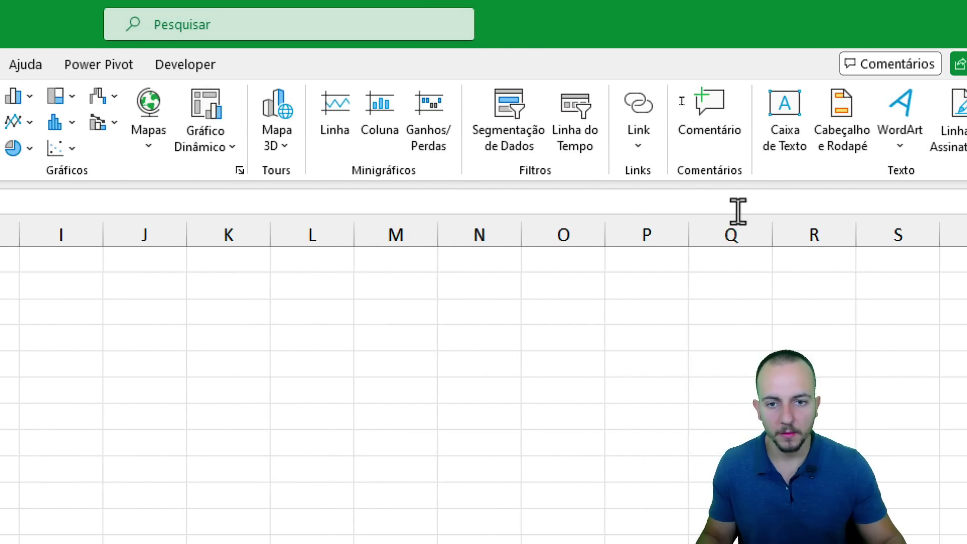
{"action": "left_click", "coordinate": [382, 131]}
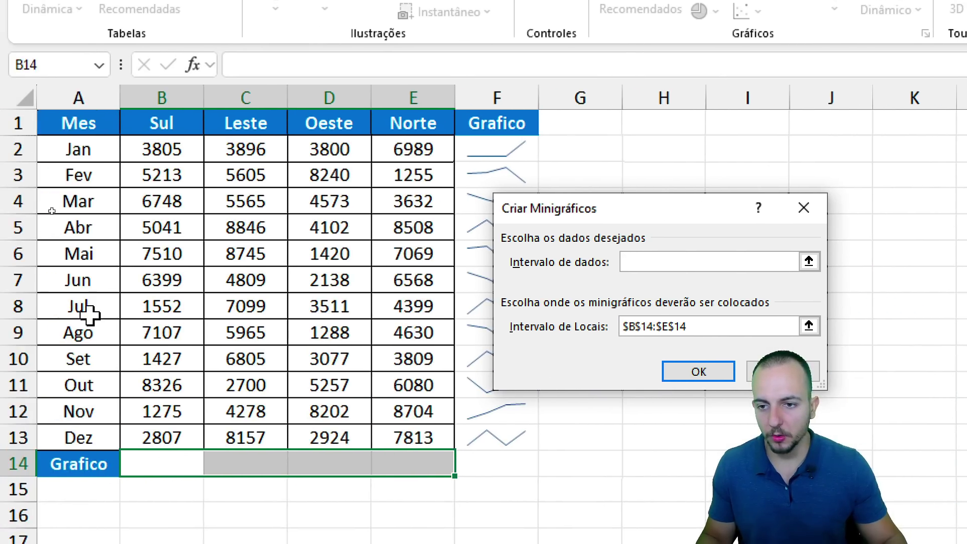
{"action": "left_click_drag", "start_coordinate": [17, 176], "coordinate": [230, 453]}
{"action": "left_click_drag", "start_coordinate": [374, 422], "coordinate": [378, 430]}
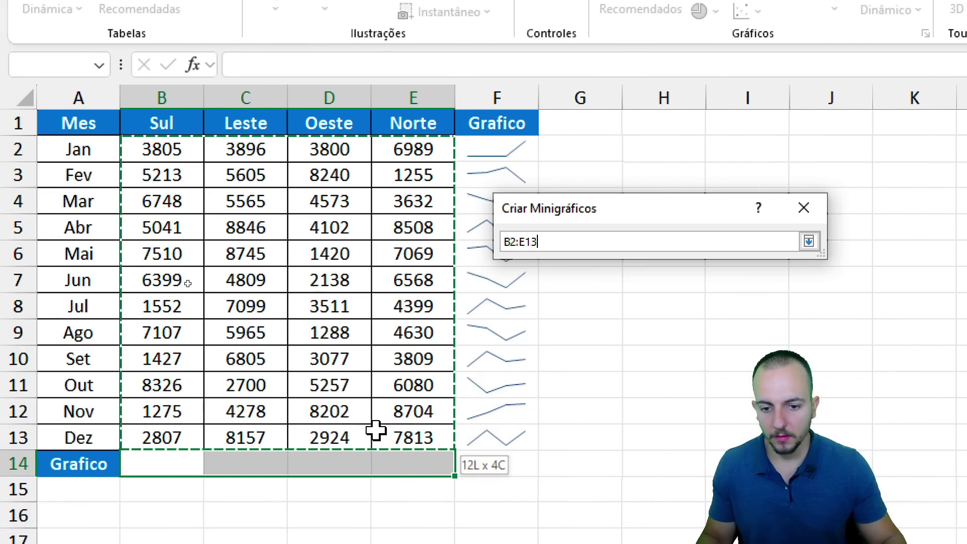
{"action": "left_click", "coordinate": [695, 392]}
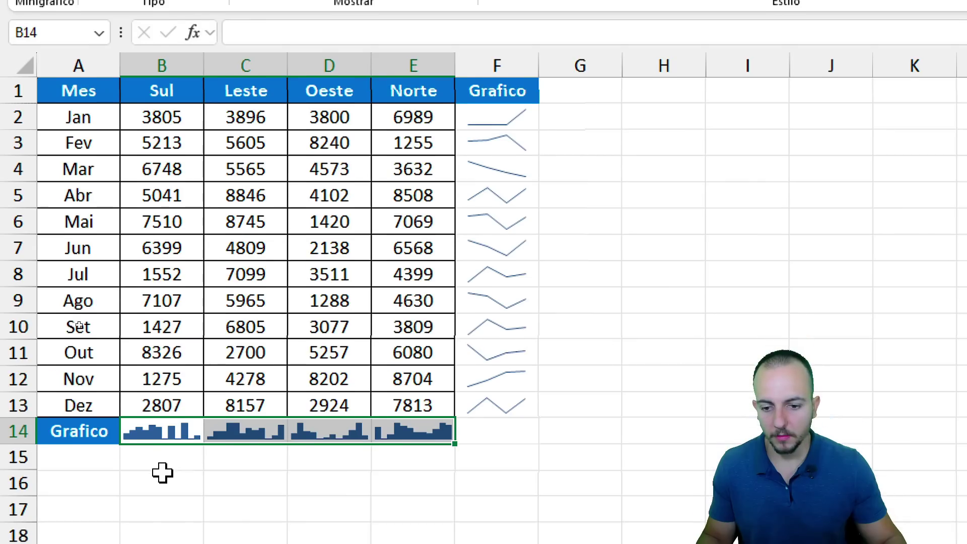
{"action": "left_click", "coordinate": [163, 508]}
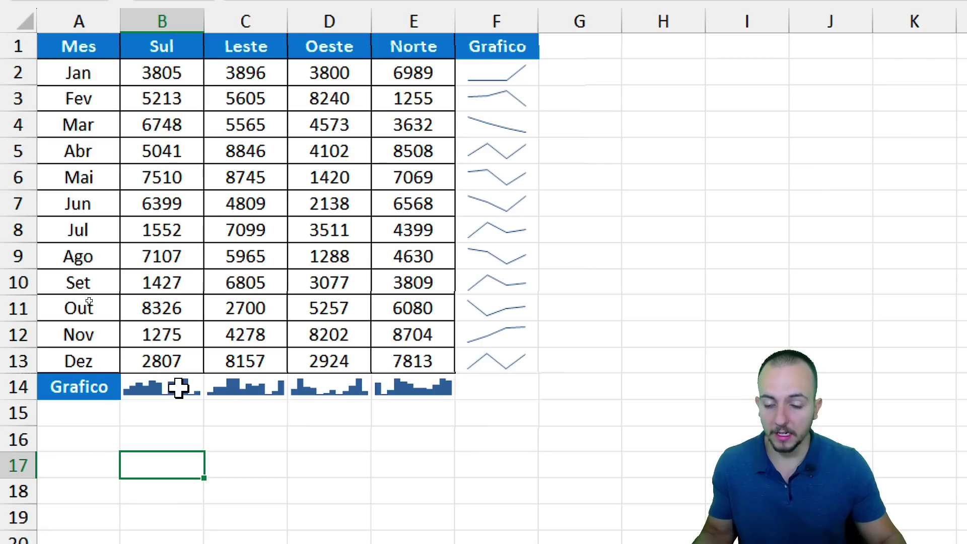
Select the Sul values and try an entry below the table, then undo it.
{"action": "mouse_move", "coordinate": [171, 76]}
{"action": "left_mouse_down"}
{"action": "mouse_move", "coordinate": [158, 351]}
{"action": "mouse_move", "coordinate": [174, 414]}
{"action": "mouse_move", "coordinate": [166, 403]}
{"action": "mouse_move", "coordinate": [178, 403]}
{"action": "left_mouse_up"}
{"action": "left_click", "coordinate": [161, 435]}
{"action": "key", "text": "e"}
{"action": "left_click_drag", "start_coordinate": [191, 433], "coordinate": [187, 410]}
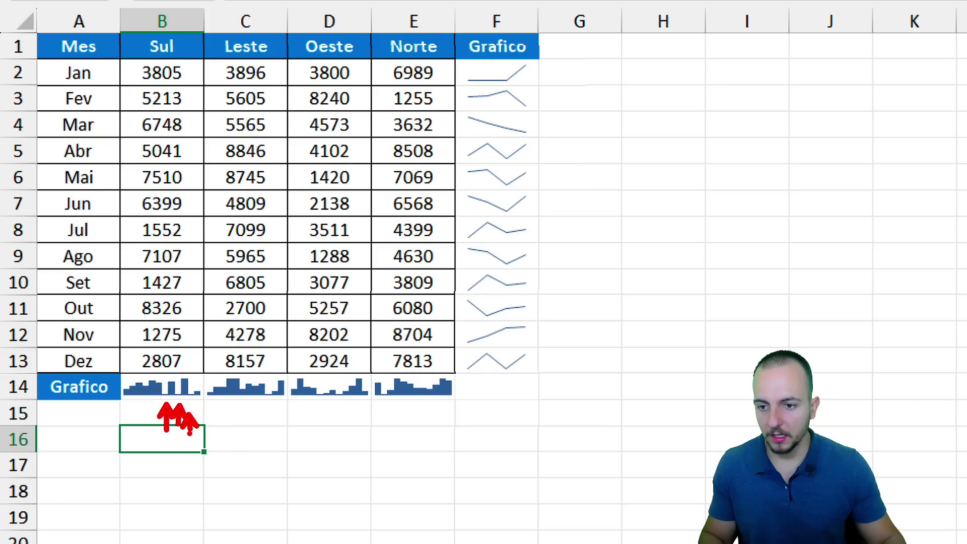
{"action": "key", "text": "ctrl+z"}
{"action": "key", "text": "ctrl+z"}
{"action": "key", "text": "ctrl+z"}
{"action": "left_click_drag", "start_coordinate": [130, 217], "coordinate": [198, 245]}
{"action": "left_click_drag", "start_coordinate": [129, 243], "coordinate": [195, 268]}
{"action": "left_click_drag", "start_coordinate": [128, 268], "coordinate": [205, 293]}
{"action": "left_click_drag", "start_coordinate": [130, 294], "coordinate": [204, 325]}
{"action": "left_click_drag", "start_coordinate": [132, 325], "coordinate": [125, 325]}
{"action": "key", "text": "Escape"}
Widen columns B and F and make row 2 taller to stretch the sparklines, then undo.
{"action": "left_click_drag", "start_coordinate": [204, 26], "coordinate": [274, 25]}
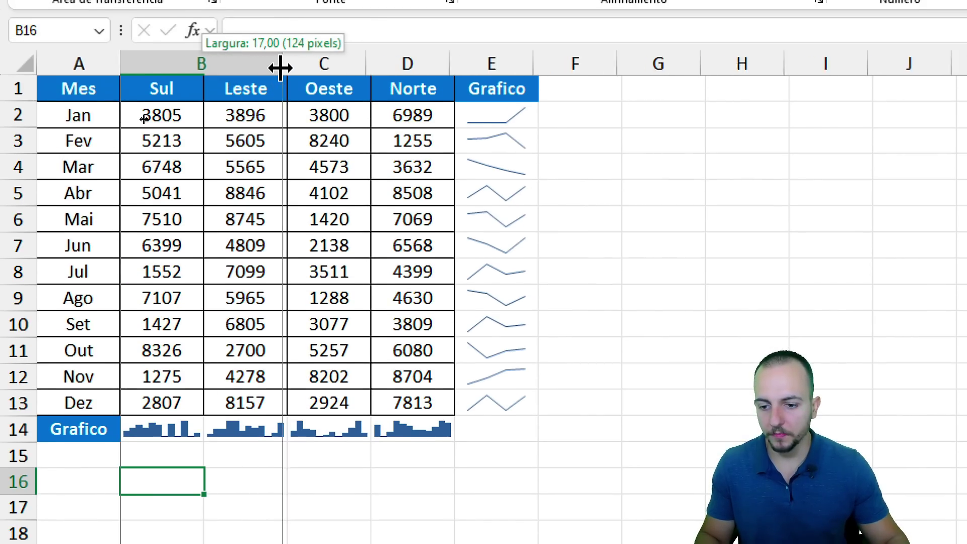
{"action": "left_click_drag", "start_coordinate": [275, 67], "coordinate": [304, 67]}
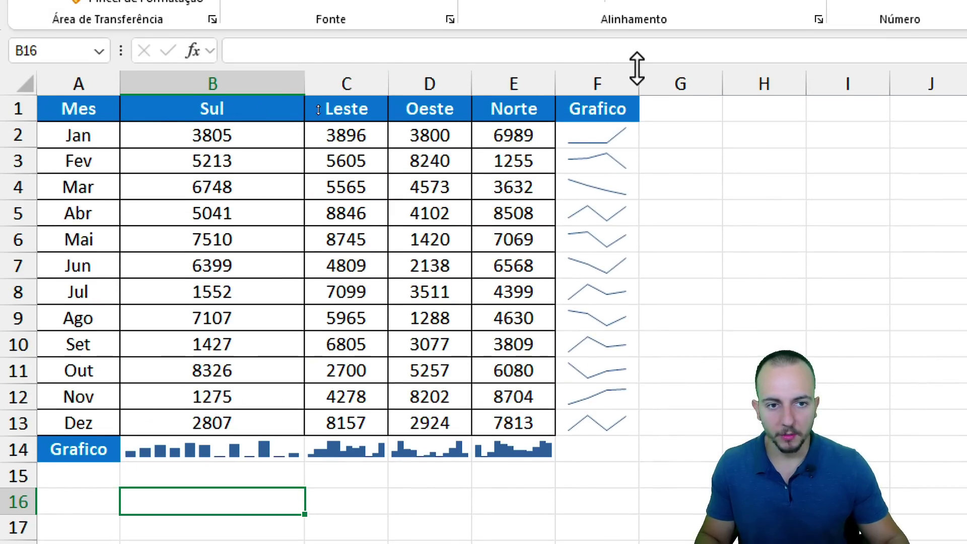
{"action": "left_click_drag", "start_coordinate": [637, 81], "coordinate": [729, 81]}
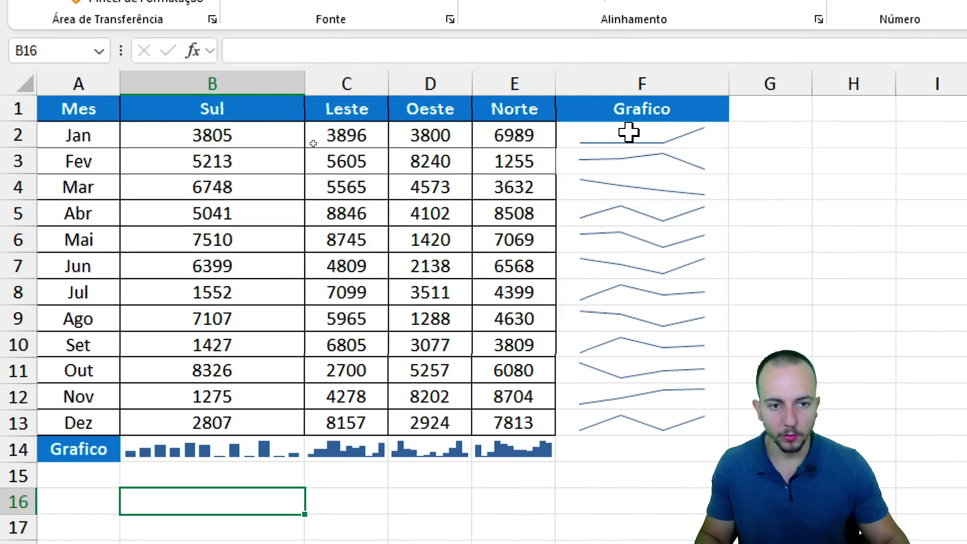
{"action": "left_click_drag", "start_coordinate": [19, 149], "coordinate": [21, 202]}
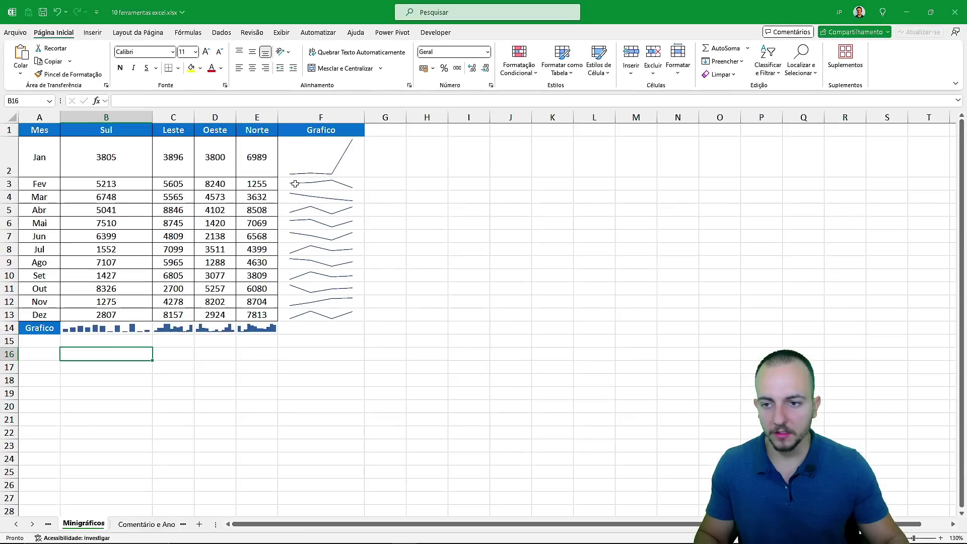
{"action": "key", "text": "ctrl+z"}
{"action": "key", "text": "ctrl+z"}
{"action": "key", "text": "ctrl+z"}
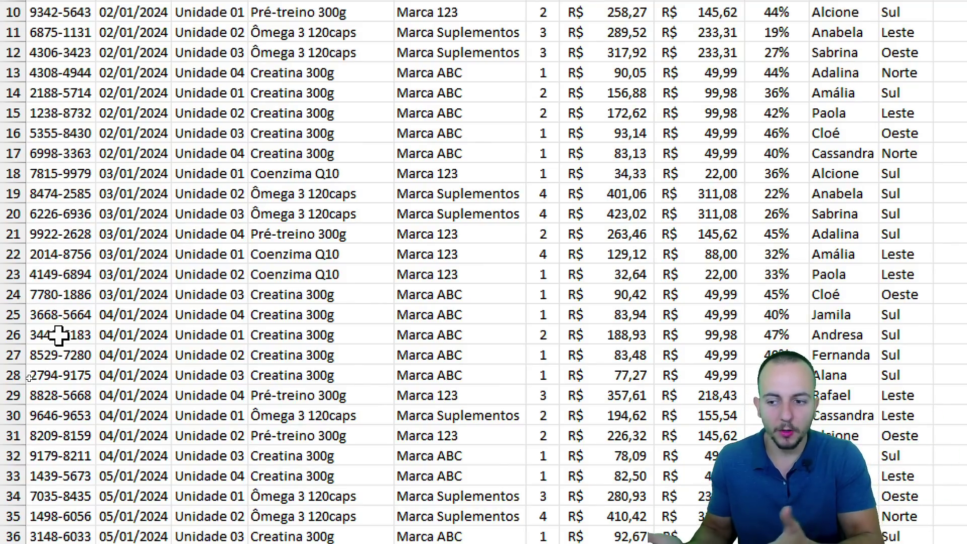
{"action": "left_click_drag", "start_coordinate": [59, 335], "coordinate": [856, 335]}
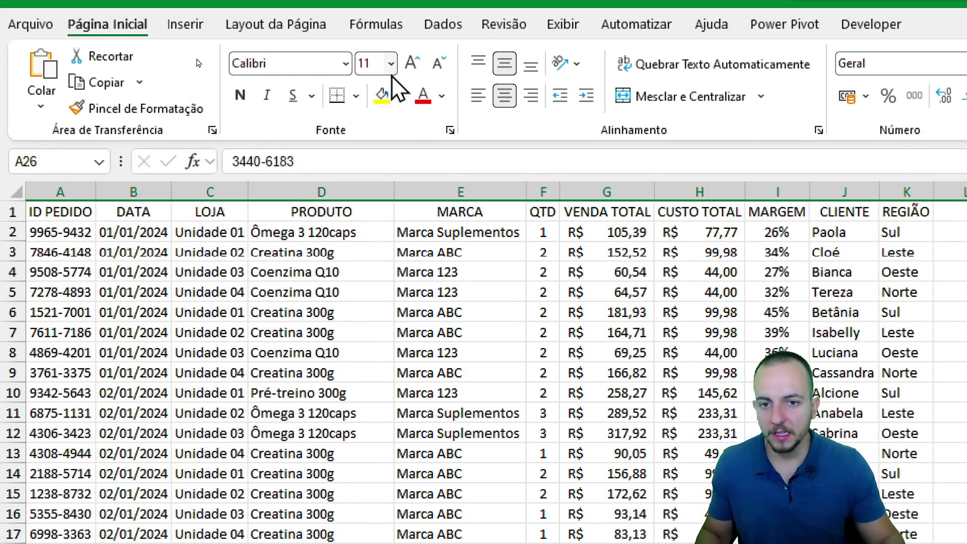
{"action": "left_click", "coordinate": [380, 96]}
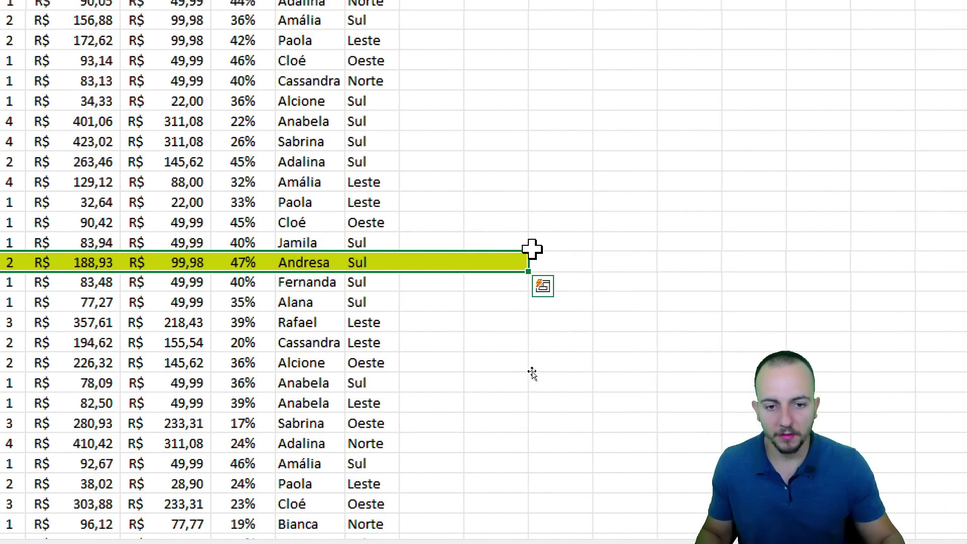
{"action": "left_click", "coordinate": [658, 270]}
{"action": "type", "text": "continuar a port"}
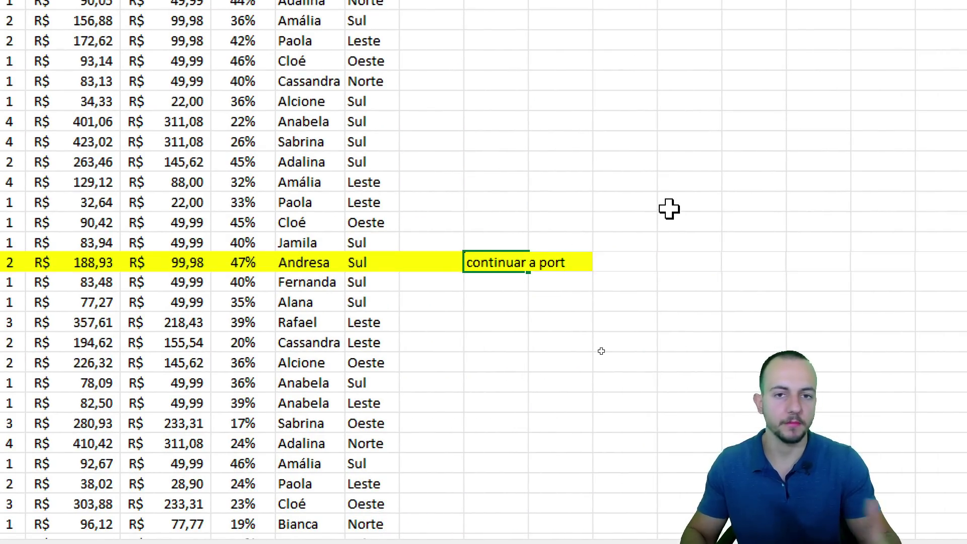
{"action": "key", "text": "Escape"}
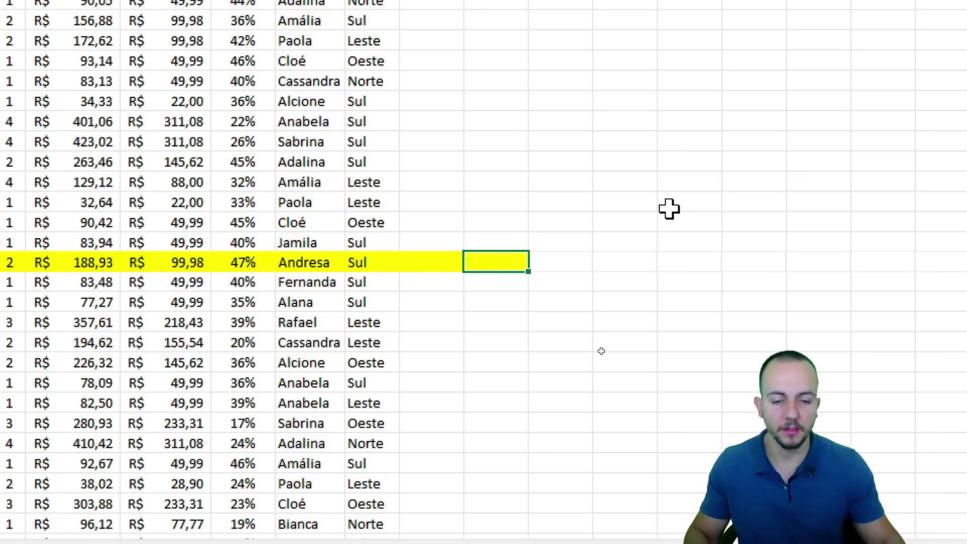
{"action": "key", "text": "shift+space"}
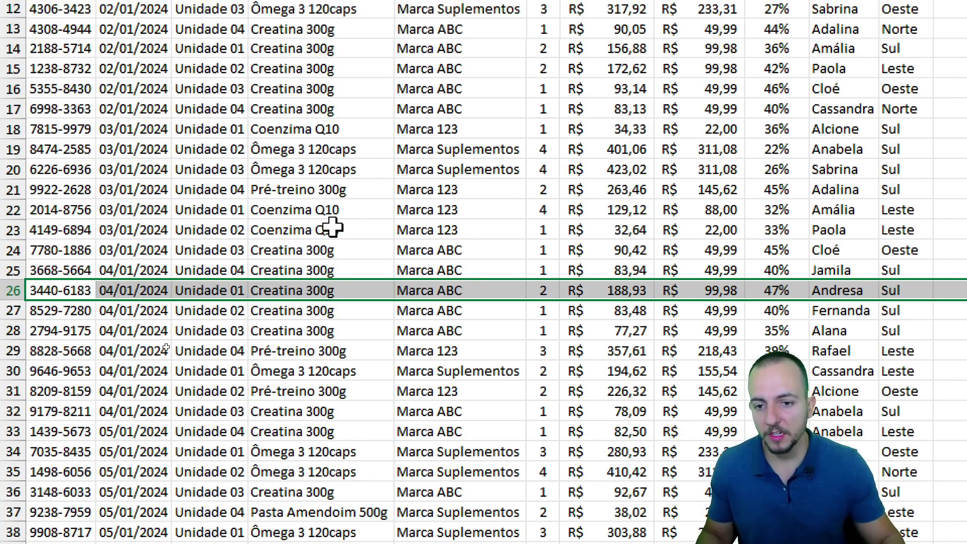
{"action": "left_click", "coordinate": [125, 201]}
{"action": "right_click", "coordinate": [316, 228]}
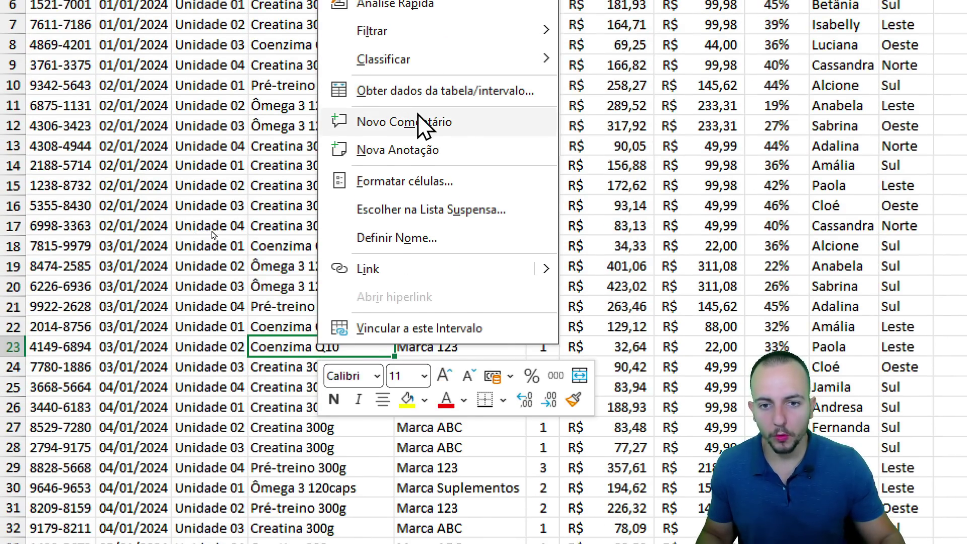
{"action": "left_click", "coordinate": [408, 127]}
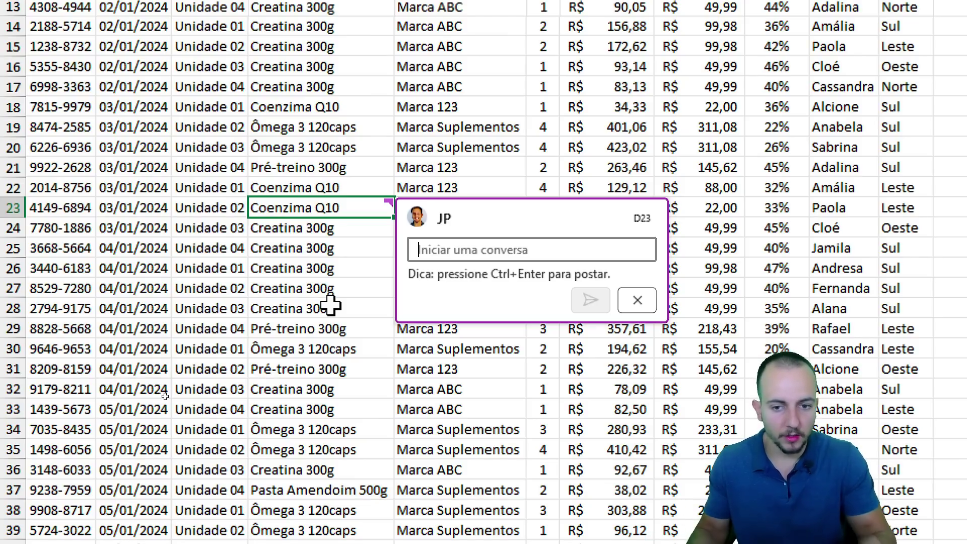
{"action": "type", "text": "Parei aqui."}
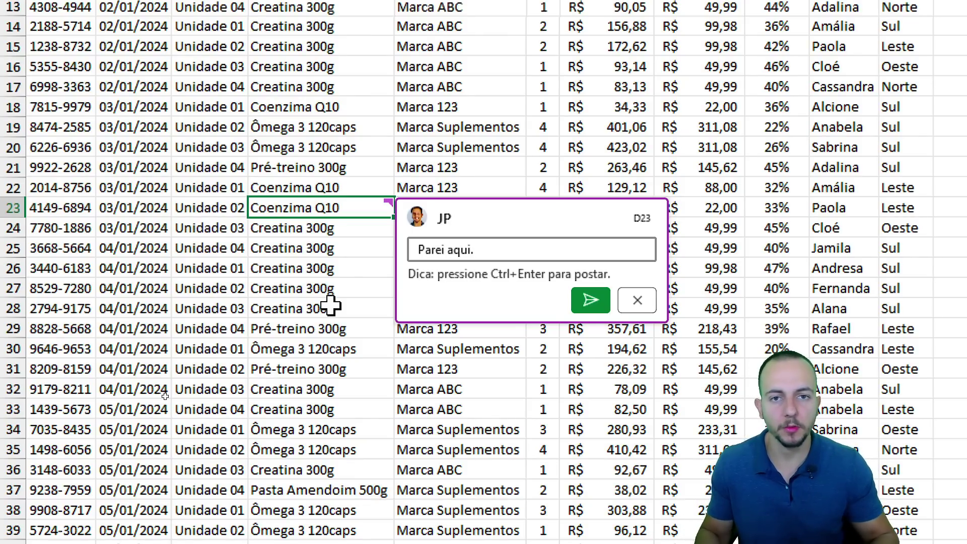
{"action": "left_click", "coordinate": [588, 300]}
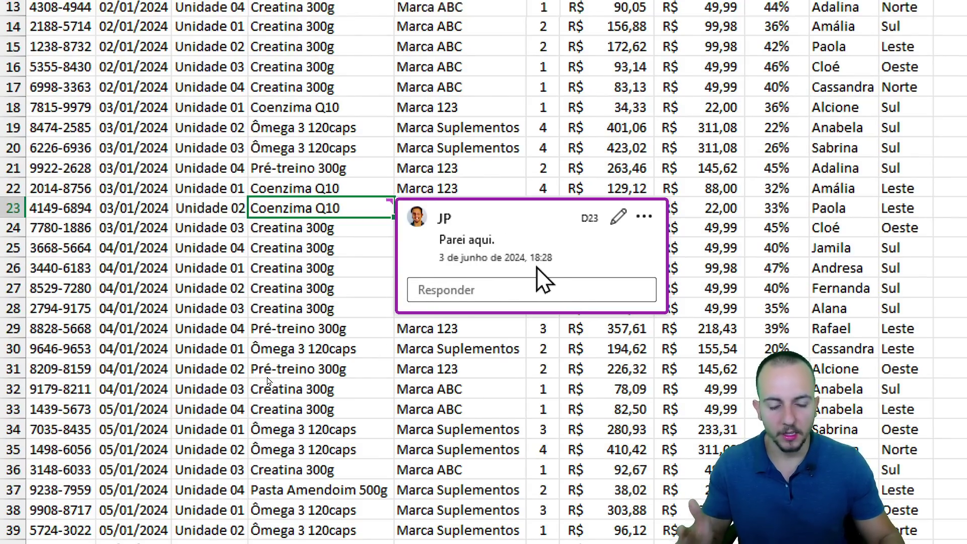
{"action": "left_click", "coordinate": [332, 296]}
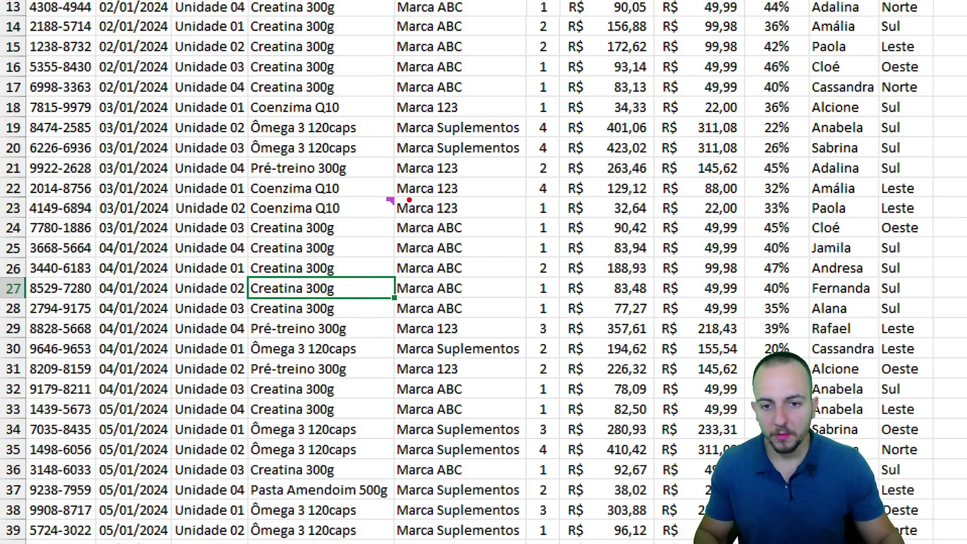
{"action": "mouse_move", "coordinate": [371, 195]}
{"action": "left_mouse_down"}
{"action": "mouse_move", "coordinate": [409, 191]}
{"action": "mouse_move", "coordinate": [388, 269]}
{"action": "left_mouse_up"}
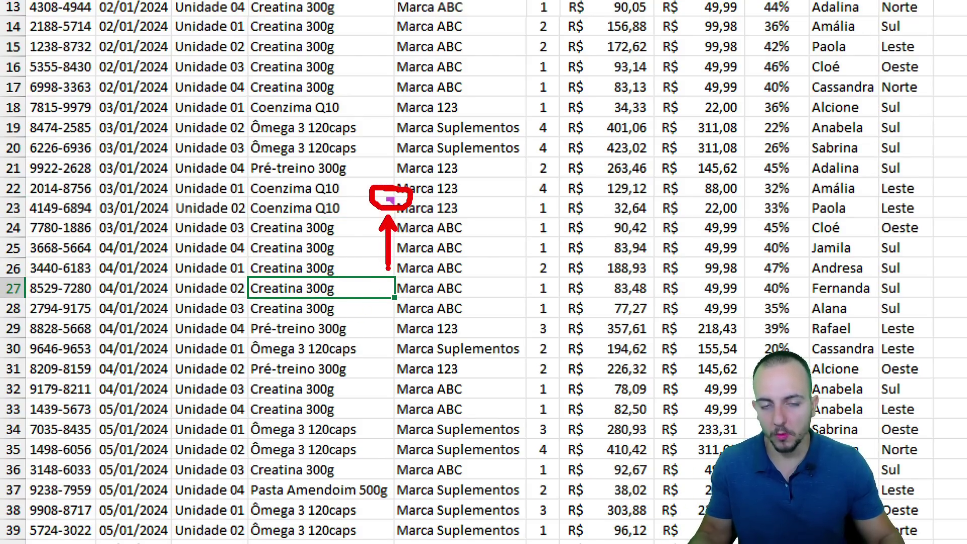
{"action": "mouse_move", "coordinate": [362, 207]}
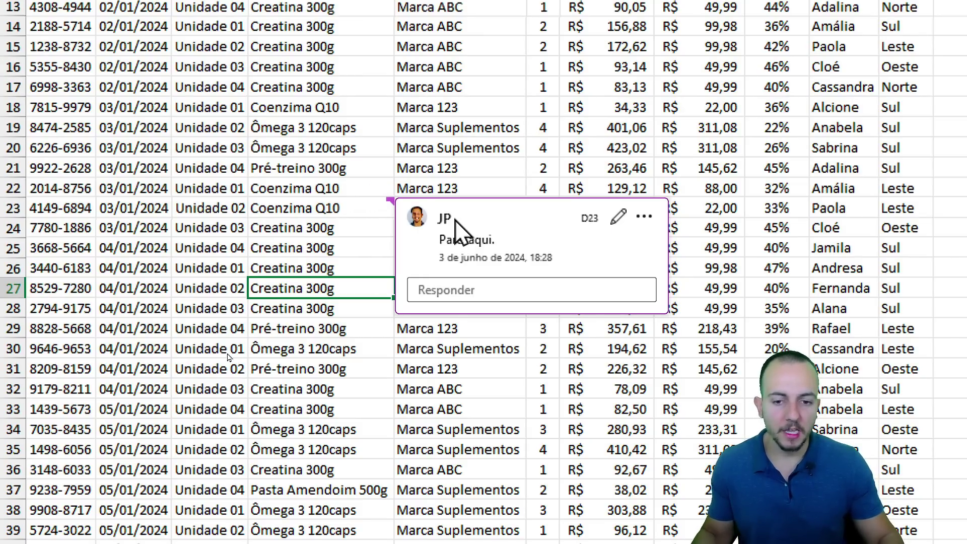
{"action": "left_click", "coordinate": [459, 291]}
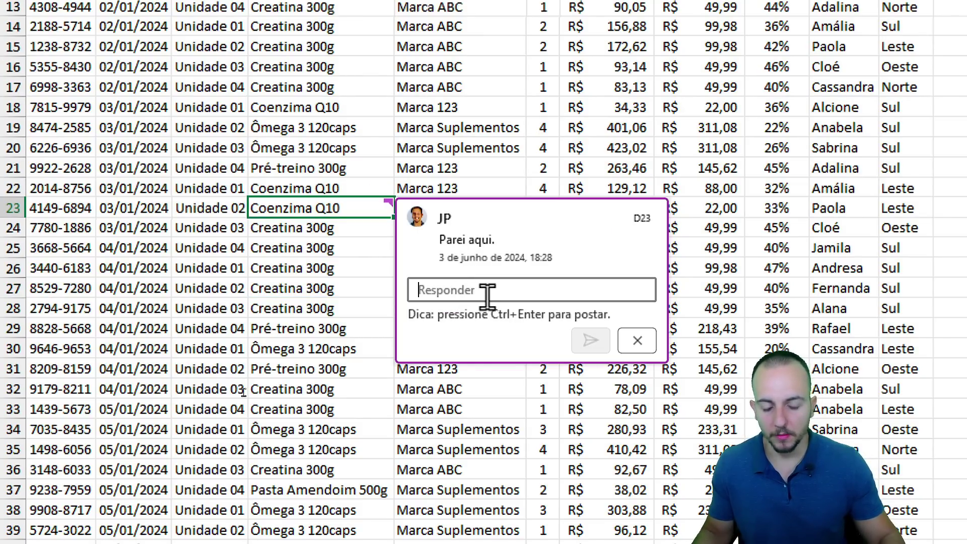
{"action": "type", "text": "Ok. Finaliza"}
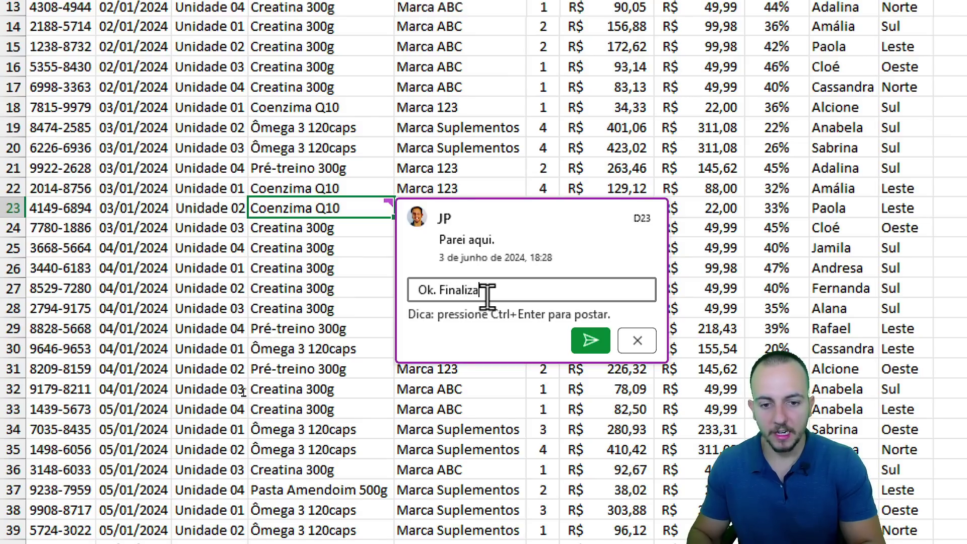
{"action": "type", "text": "do"}
{"action": "left_click", "coordinate": [591, 340]}
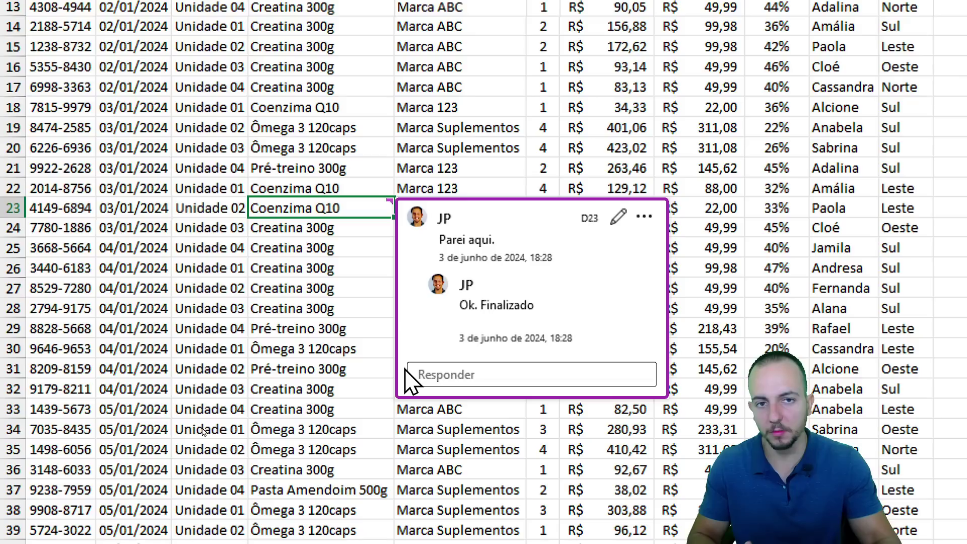
{"action": "right_click", "coordinate": [381, 207]}
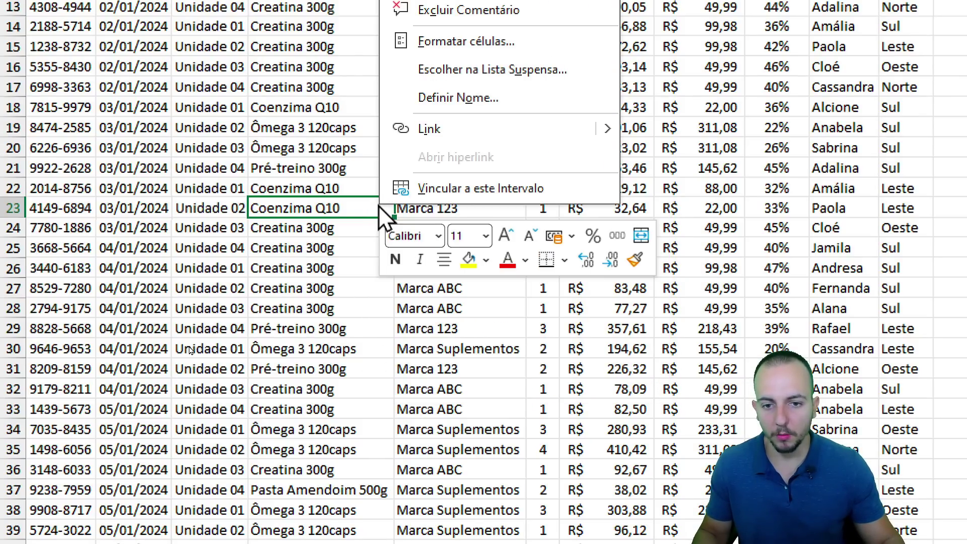
{"action": "left_click", "coordinate": [366, 203]}
{"action": "mouse_move", "coordinate": [374, 201]}
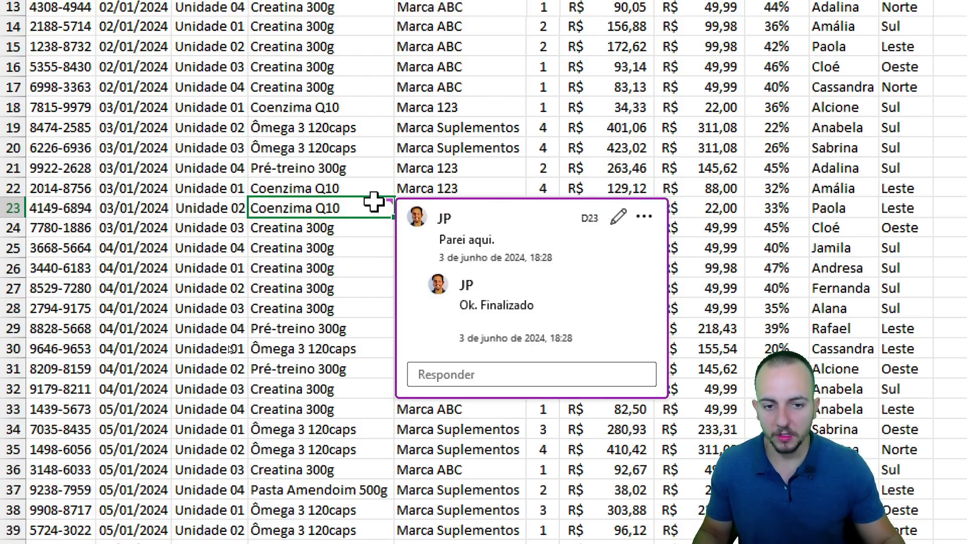
{"action": "left_click", "coordinate": [644, 216]}
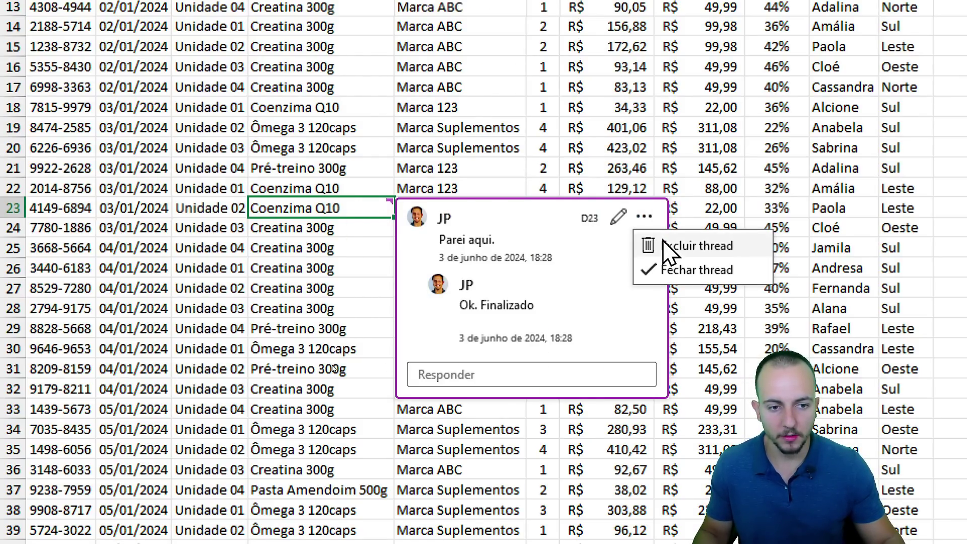
{"action": "left_click", "coordinate": [691, 247]}
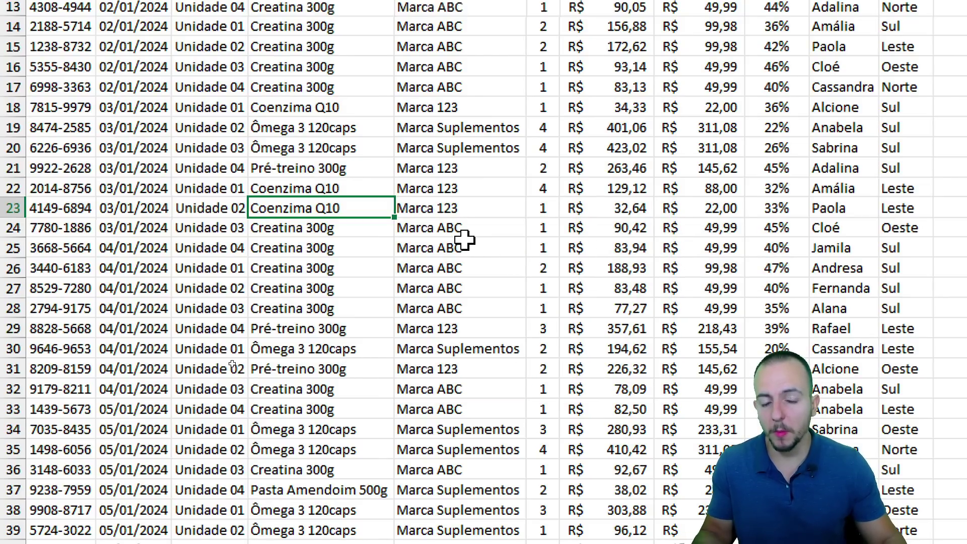
Add a note to cell D23 reading Abc 123.
{"action": "right_click", "coordinate": [385, 213]}
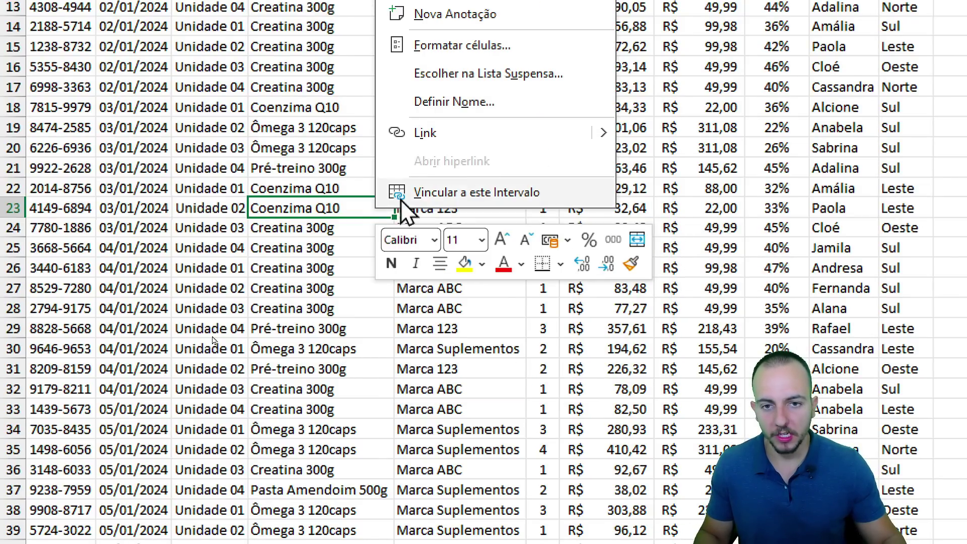
{"action": "left_click", "coordinate": [467, 126]}
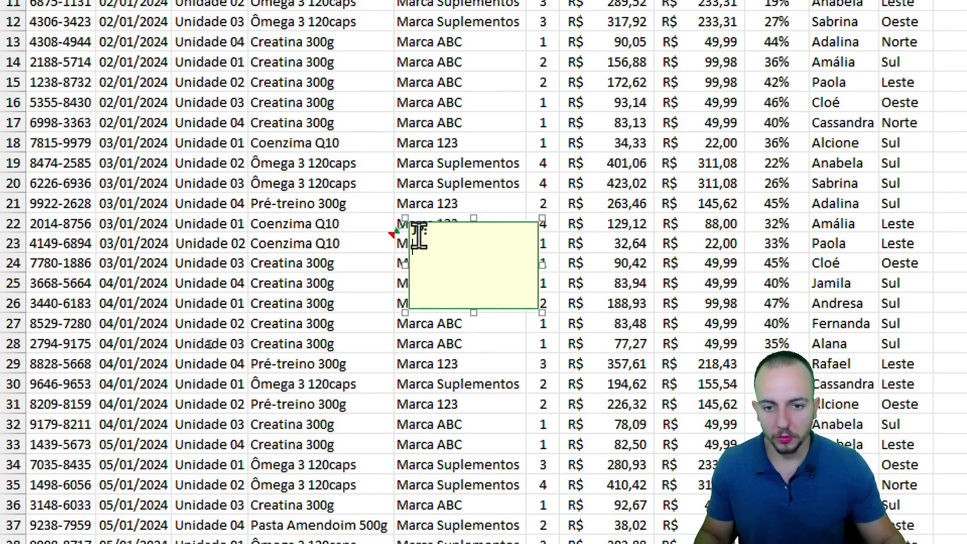
{"action": "left_click_drag", "start_coordinate": [431, 252], "coordinate": [400, 217]}
{"action": "type", "text": "Abc"}
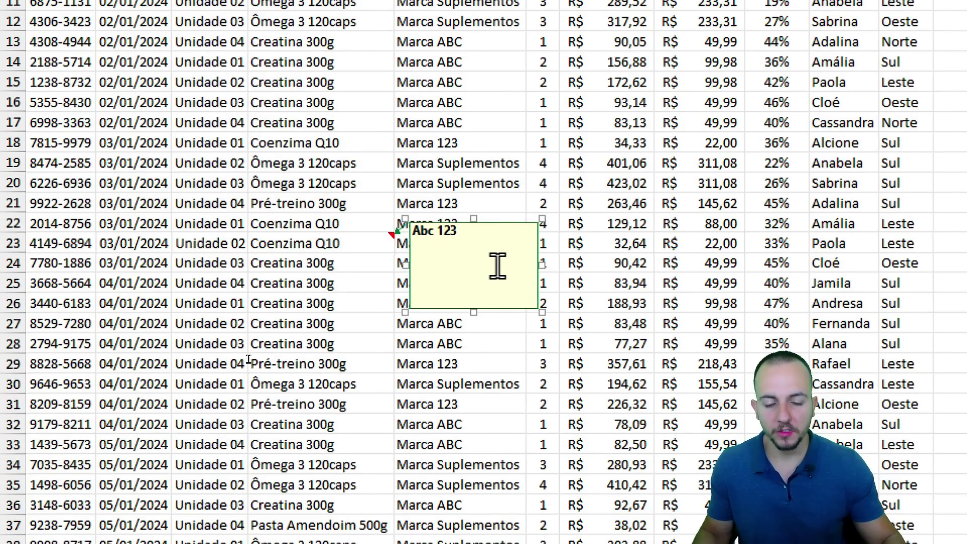
{"action": "type", "text": " 123"}
{"action": "left_click", "coordinate": [288, 304]}
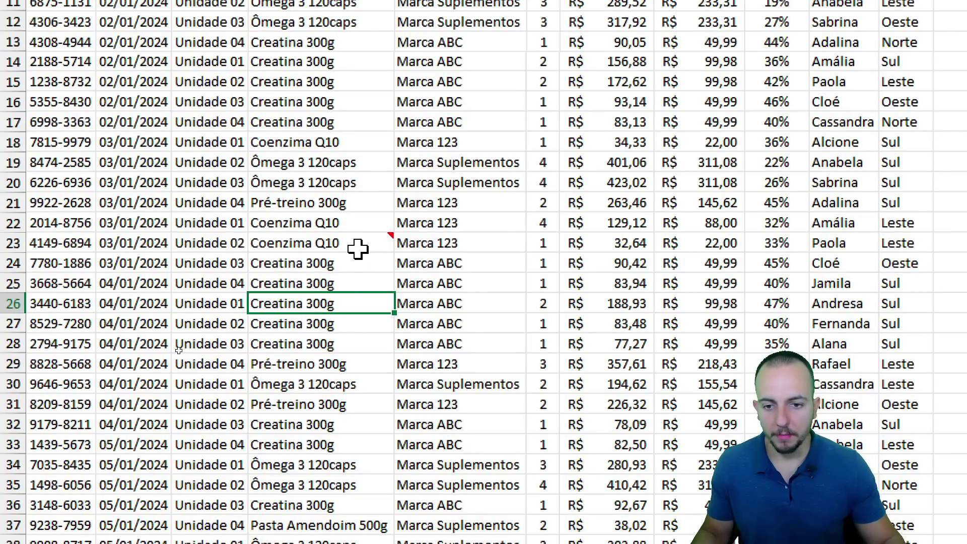
Edit the D23 note to add a line 'abc 12' below Abc 123.
{"action": "mouse_move", "coordinate": [361, 246]}
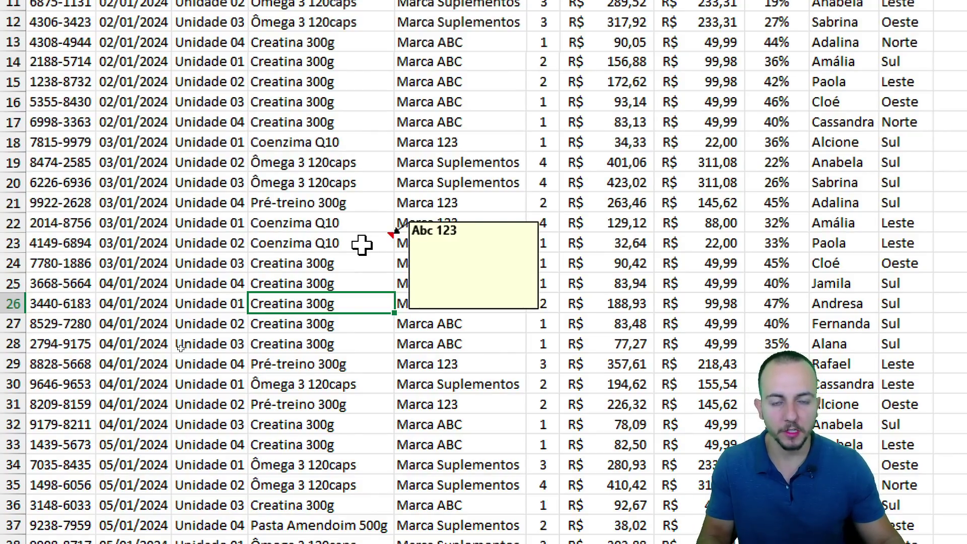
{"action": "left_click", "coordinate": [476, 242]}
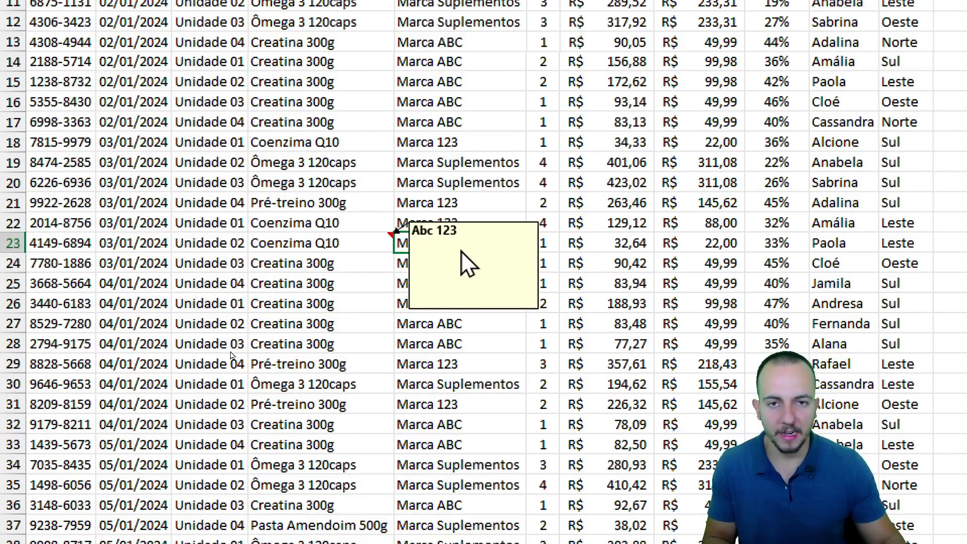
{"action": "left_click", "coordinate": [375, 243]}
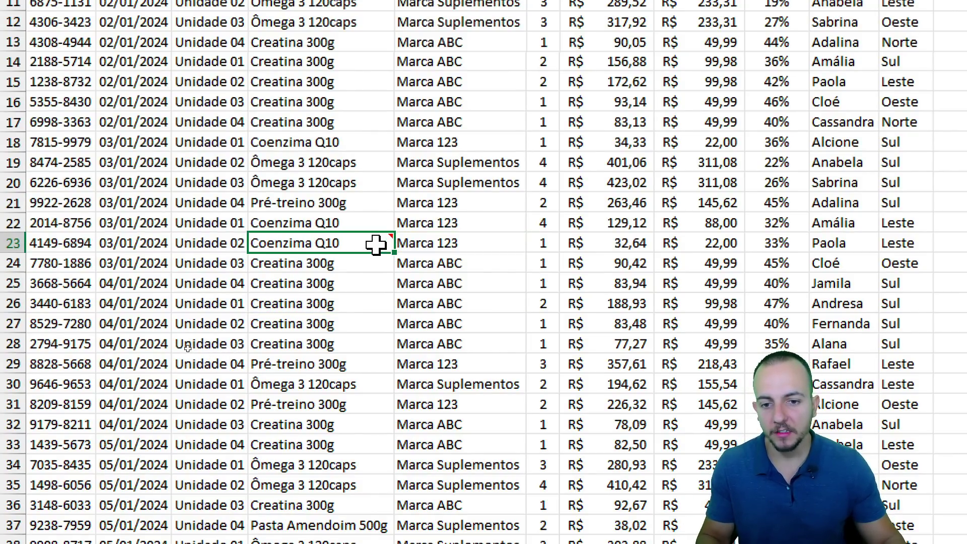
{"action": "right_click", "coordinate": [374, 243]}
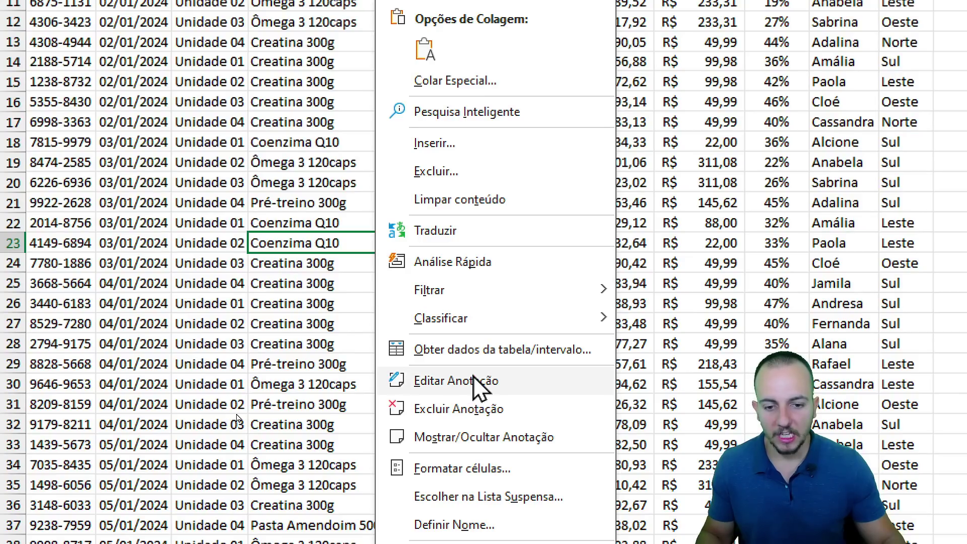
{"action": "left_click", "coordinate": [464, 378]}
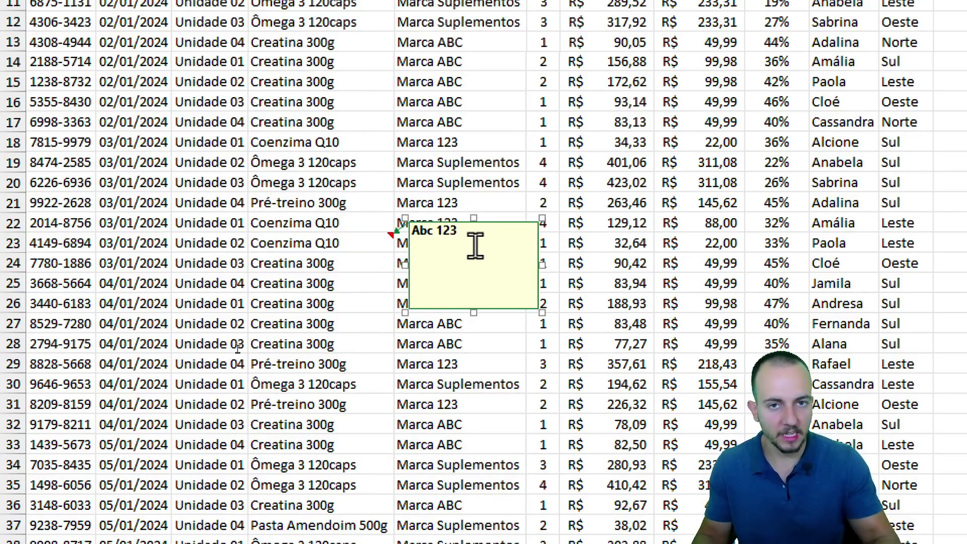
{"action": "key", "text": "Return"}
{"action": "key", "text": "Return"}
{"action": "type", "text": "abc 12"}
{"action": "left_click", "coordinate": [360, 243]}
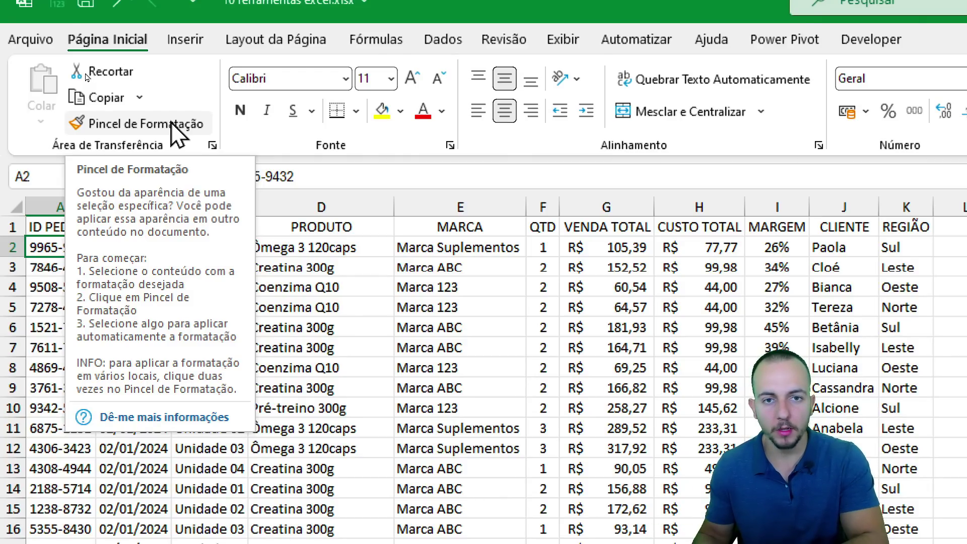
Give the ID PEDIDO header A1 a dark-blue fill and white bold italic text.
{"action": "left_click", "coordinate": [322, 266]}
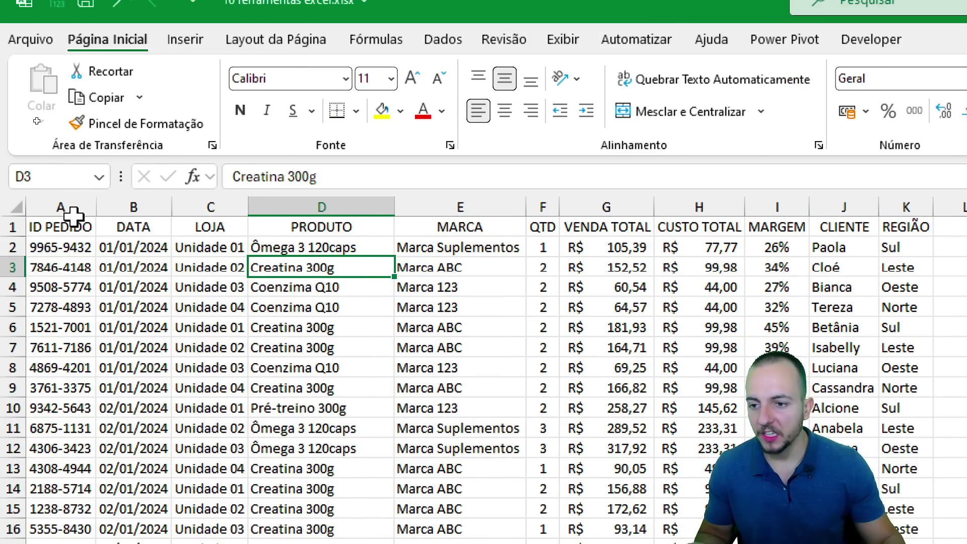
{"action": "left_click", "coordinate": [60, 207]}
{"action": "left_click", "coordinate": [75, 226]}
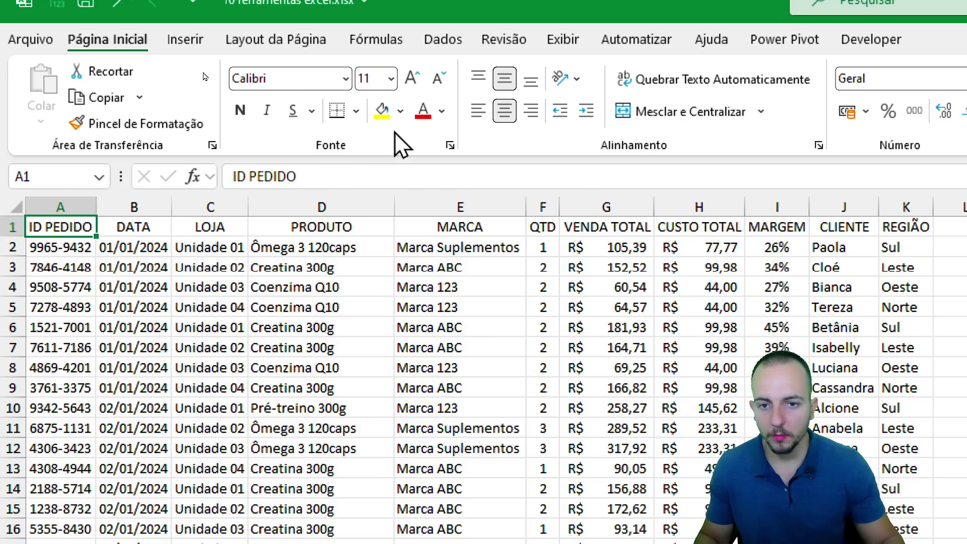
{"action": "left_click", "coordinate": [401, 111]}
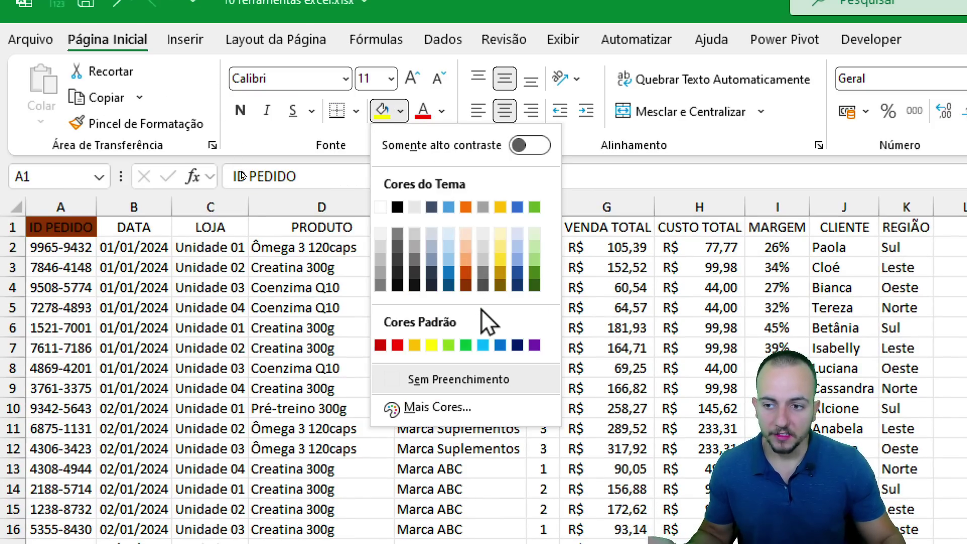
{"action": "left_click", "coordinate": [517, 345]}
{"action": "left_click", "coordinate": [441, 111]}
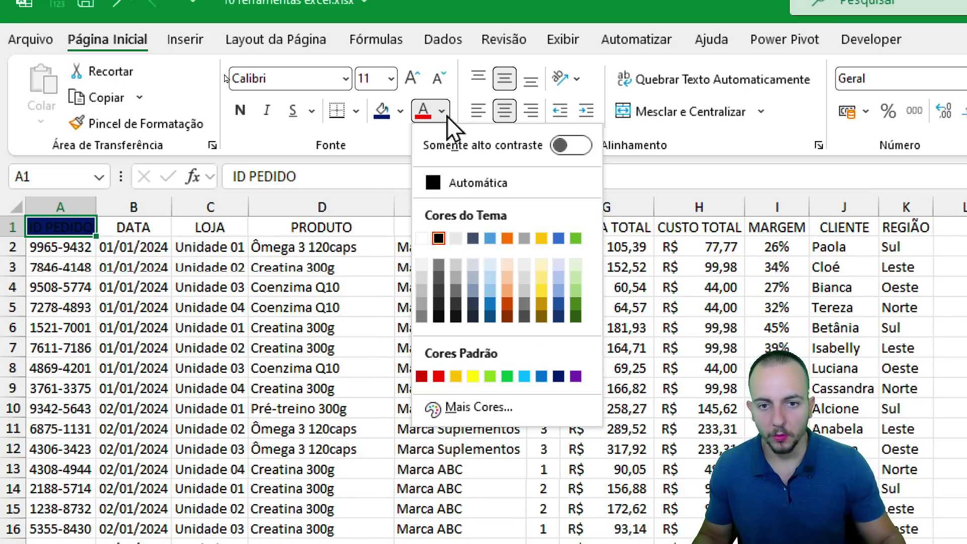
{"action": "left_click", "coordinate": [424, 238]}
{"action": "left_click", "coordinate": [241, 111]}
{"action": "left_click", "coordinate": [267, 111]}
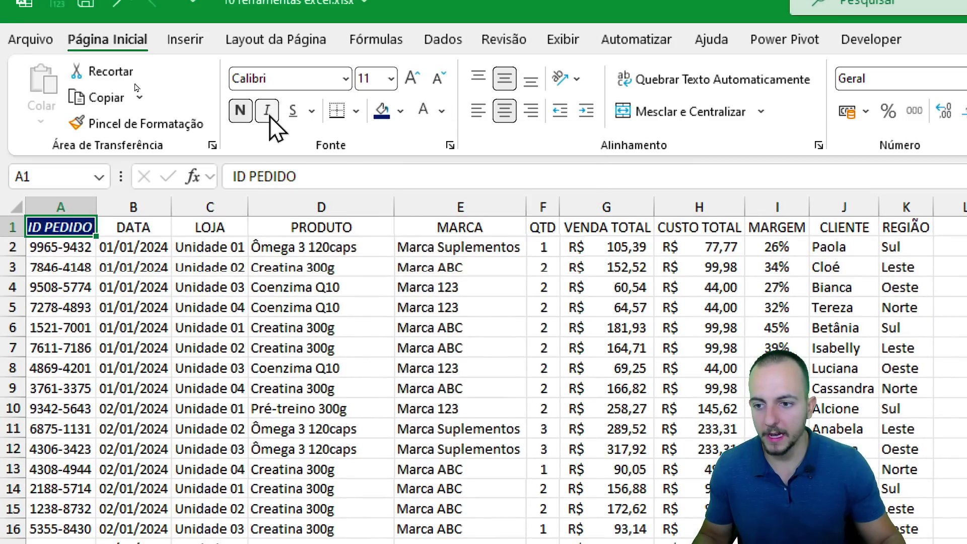
Fill cells A2:A7 light yellow, then select column A.
{"action": "left_click_drag", "start_coordinate": [65, 248], "coordinate": [60, 348]}
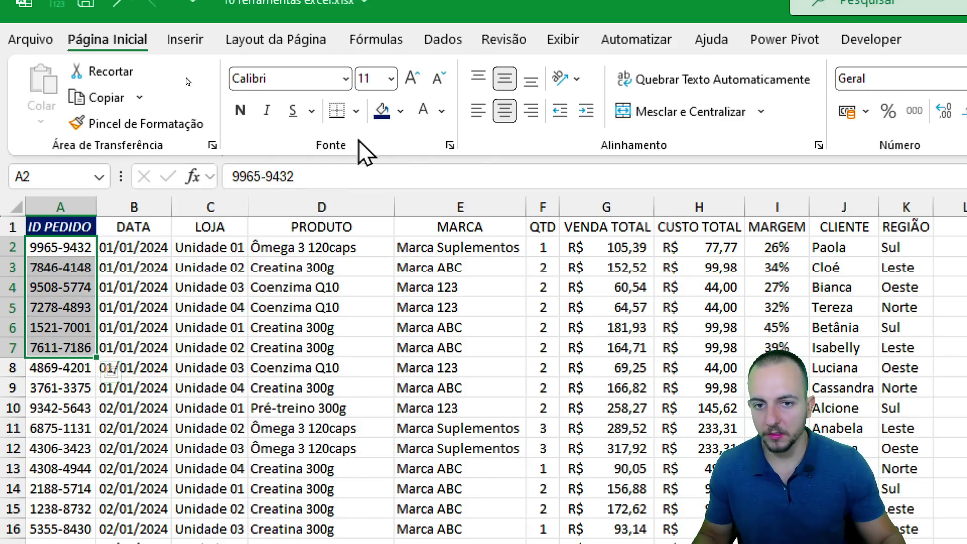
{"action": "left_click", "coordinate": [400, 111]}
{"action": "left_click", "coordinate": [503, 255]}
{"action": "left_click", "coordinate": [151, 332]}
{"action": "left_click", "coordinate": [209, 448]}
{"action": "left_click_drag", "start_coordinate": [60, 267], "coordinate": [80, 348]}
{"action": "left_click", "coordinate": [312, 368]}
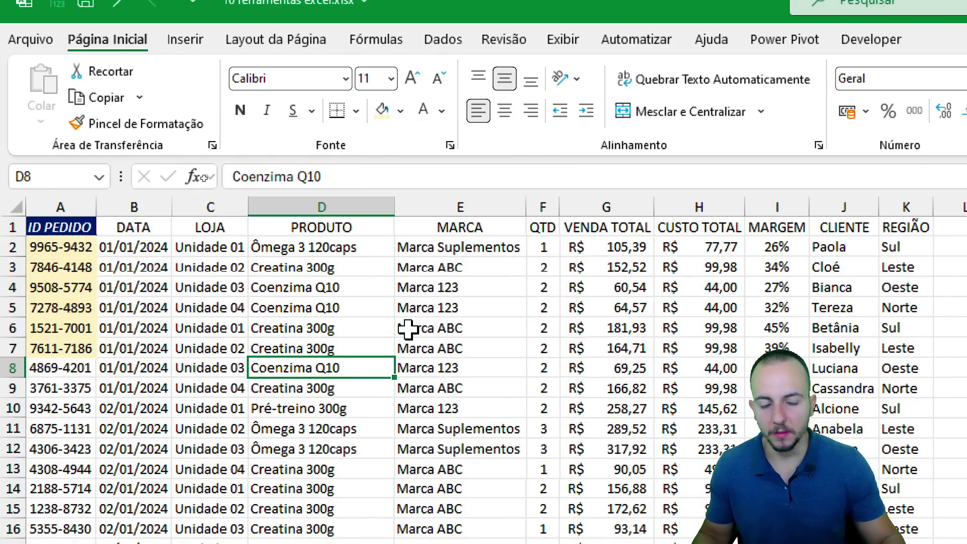
{"action": "left_click", "coordinate": [68, 207]}
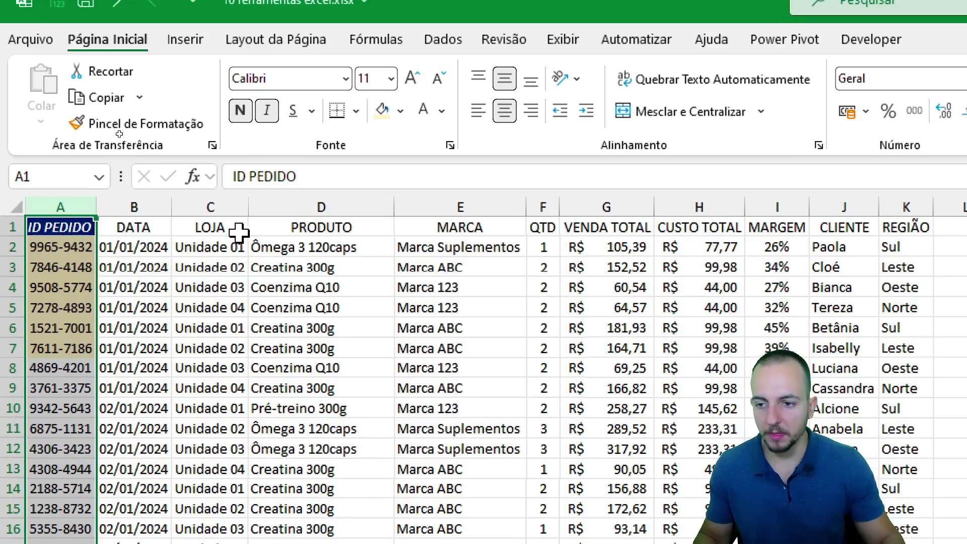
Copy column A's formatting onto column D with Format Painter and widen column D.
{"action": "left_click", "coordinate": [151, 127]}
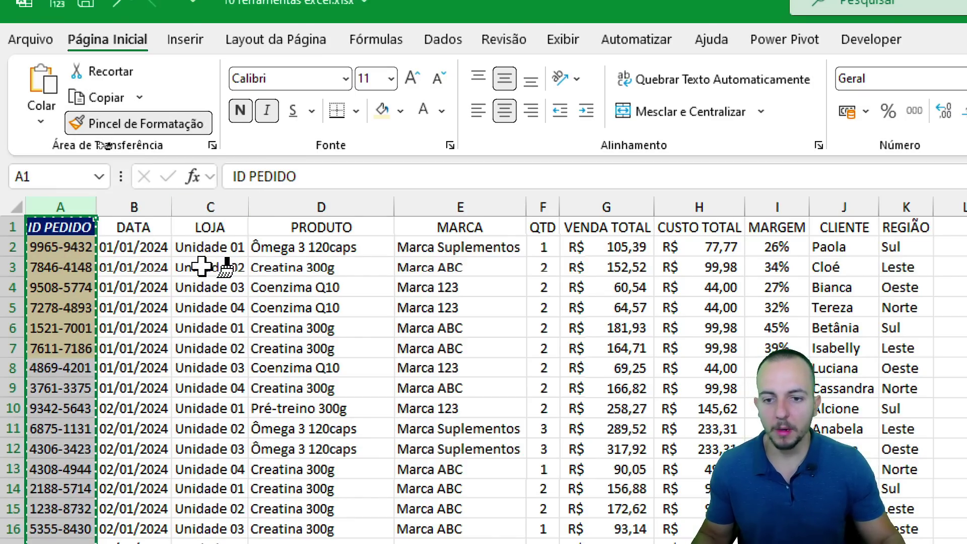
{"action": "left_click", "coordinate": [346, 207]}
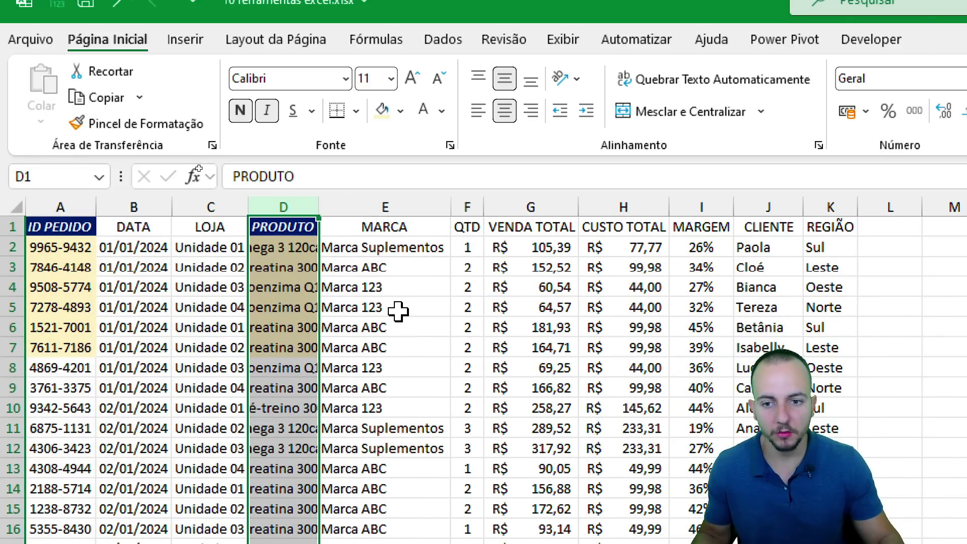
{"action": "left_click", "coordinate": [398, 204]}
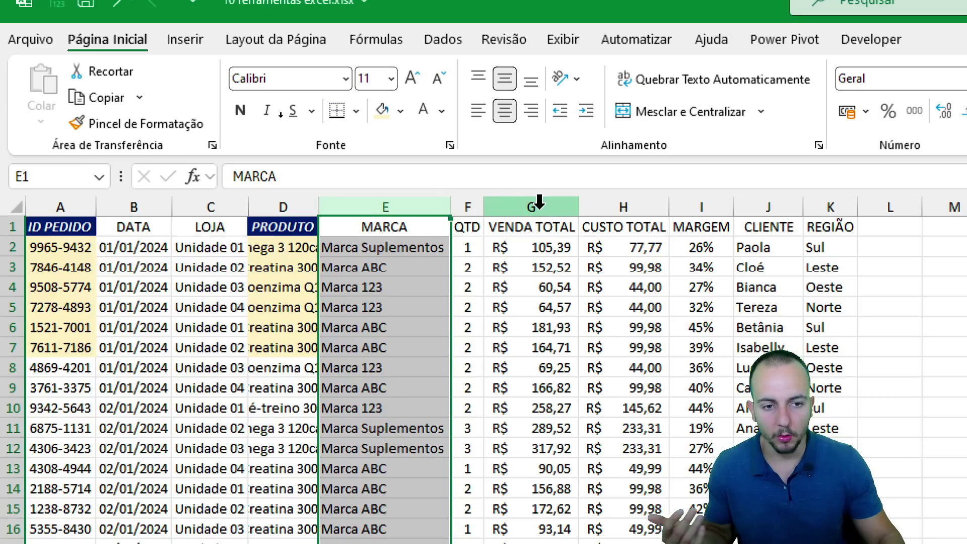
{"action": "left_click", "coordinate": [769, 205]}
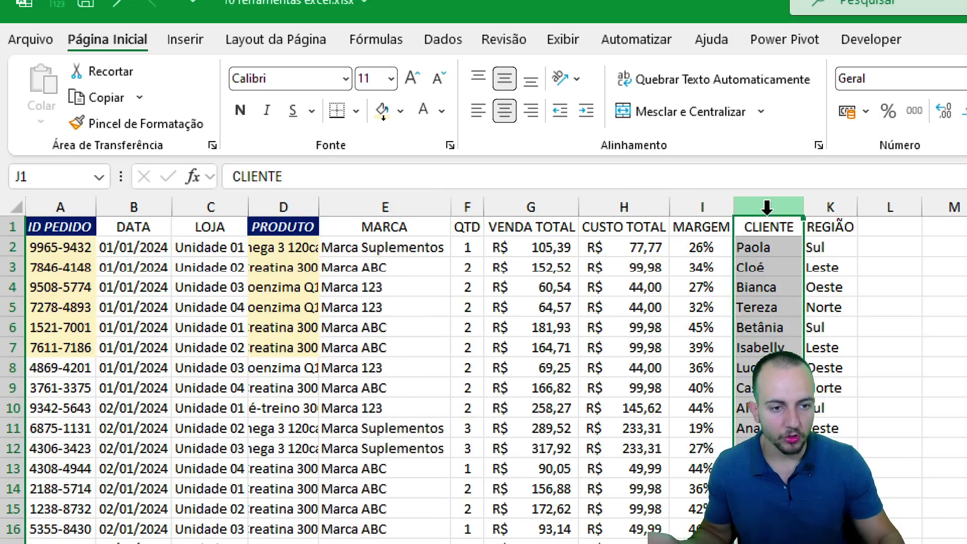
{"action": "left_click", "coordinate": [447, 267]}
{"action": "left_click", "coordinate": [409, 207]}
{"action": "left_click", "coordinate": [404, 285]}
{"action": "left_click_drag", "start_coordinate": [319, 207], "coordinate": [395, 199]}
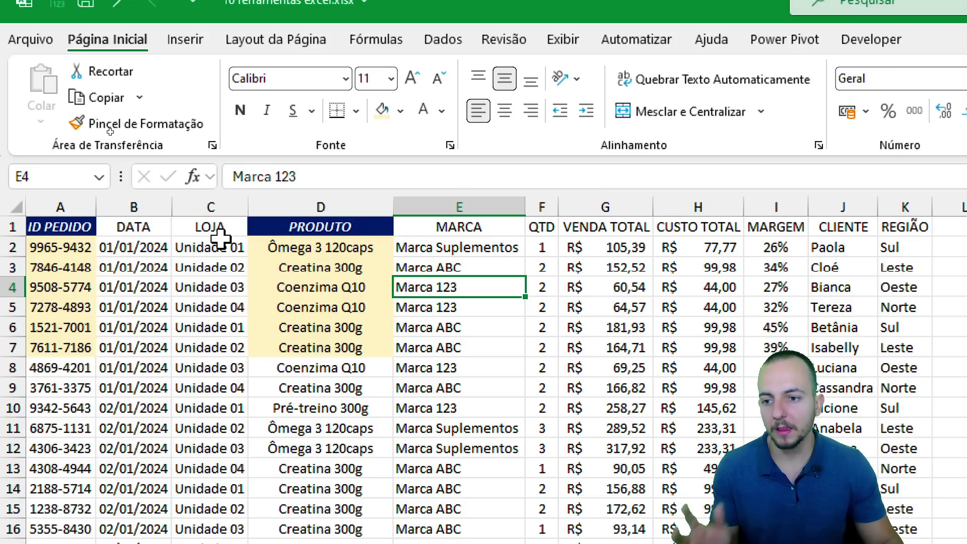
Apply column A's formatting to columns D, E, J and K with a locked Format Painter.
{"action": "left_click", "coordinate": [51, 205]}
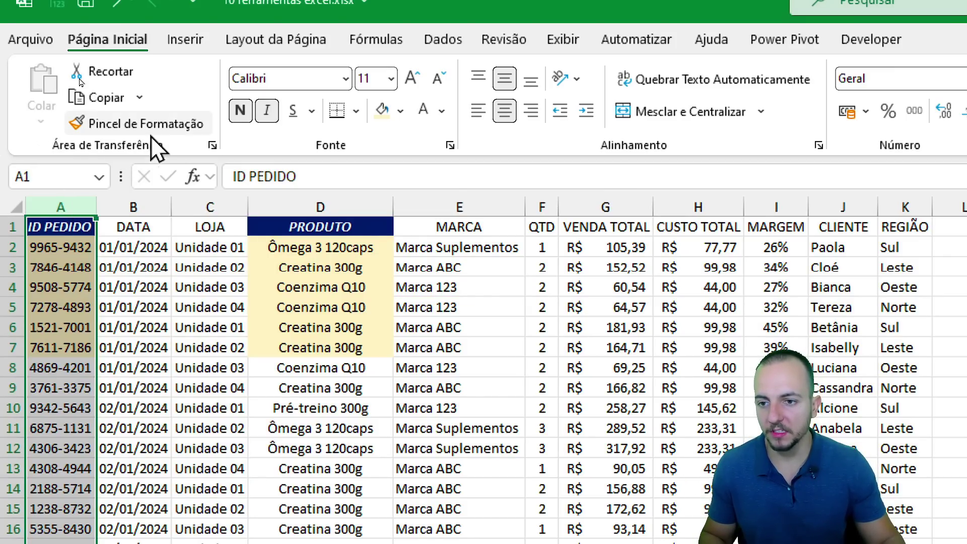
{"action": "left_click", "coordinate": [166, 131]}
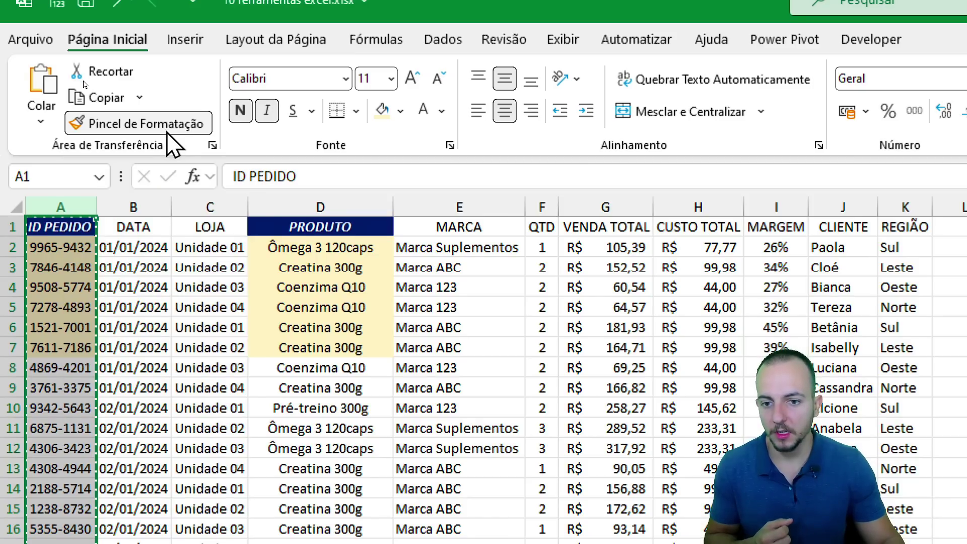
{"action": "left_click", "coordinate": [347, 204]}
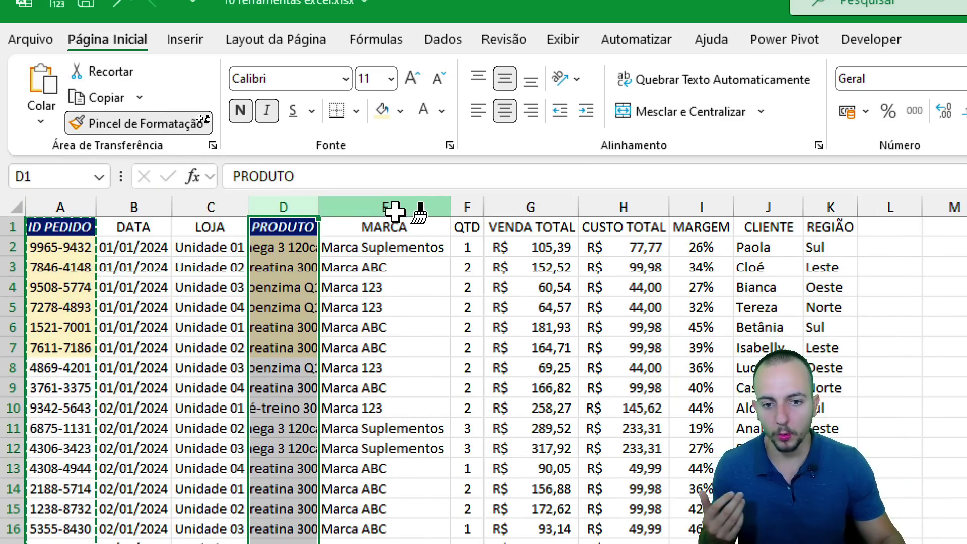
{"action": "left_click", "coordinate": [390, 209]}
{"action": "left_click", "coordinate": [729, 208]}
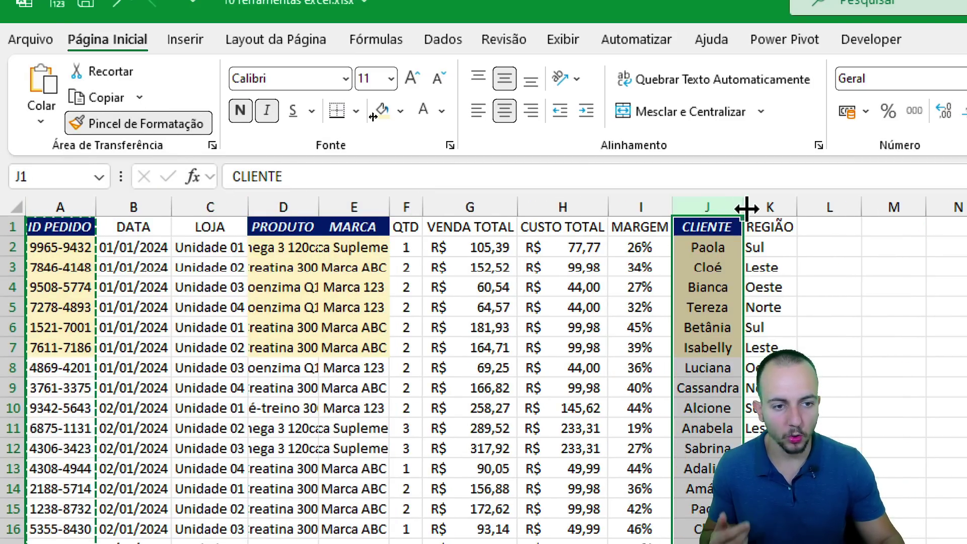
{"action": "left_click", "coordinate": [768, 207]}
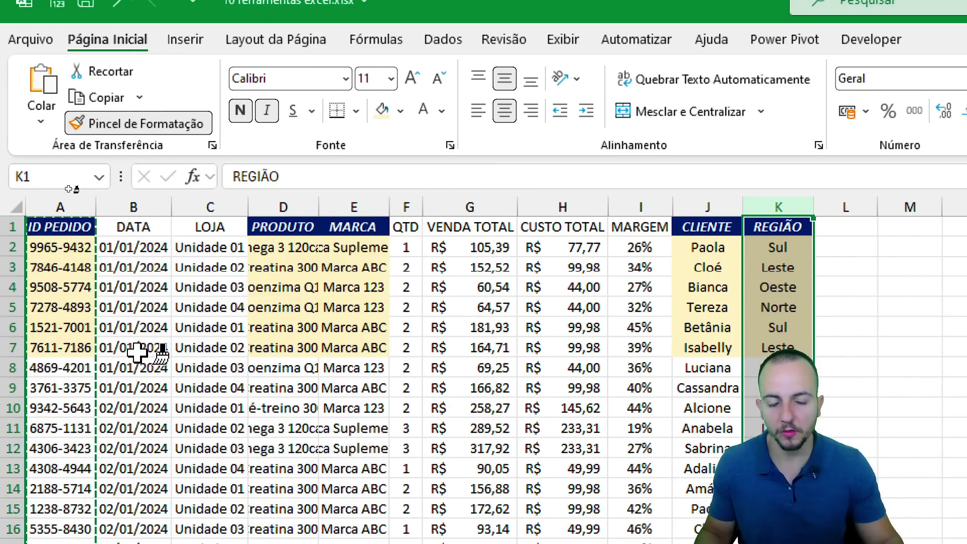
{"action": "key", "text": "Escape"}
{"action": "left_click", "coordinate": [303, 347]}
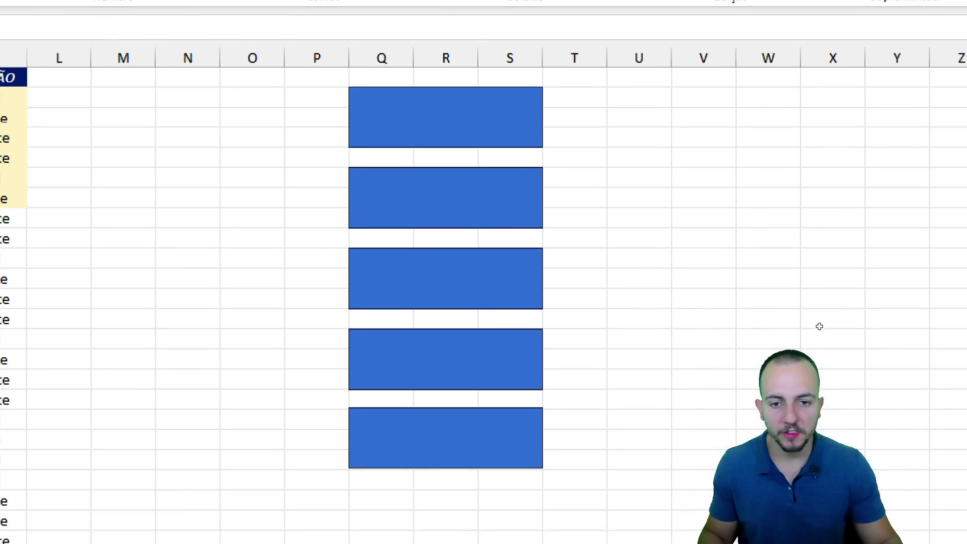
Draw a new plain rectangle to the right of the blue shapes.
{"action": "left_click_drag", "start_coordinate": [388, 193], "coordinate": [256, 203]}
{"action": "key", "text": "ctrl+z"}
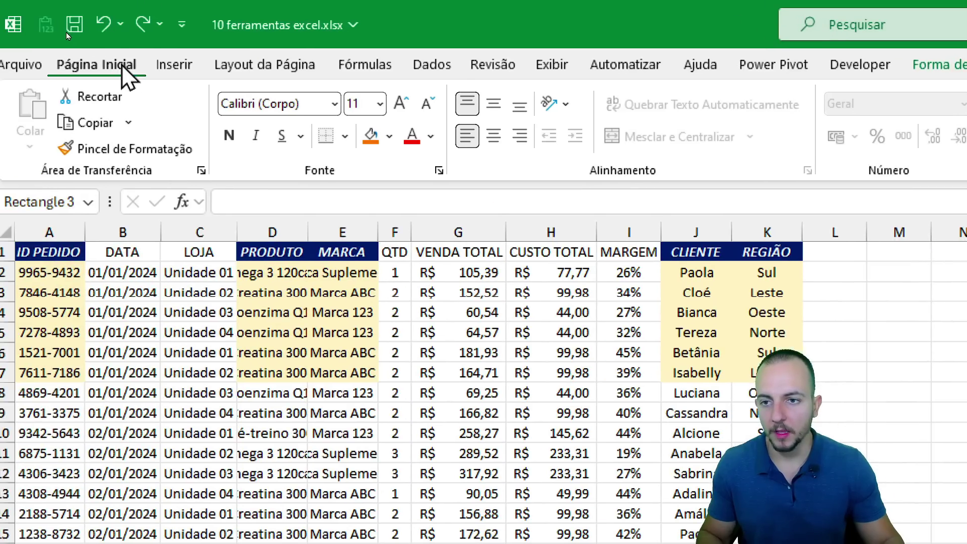
{"action": "left_click", "coordinate": [176, 66]}
{"action": "left_click", "coordinate": [310, 141]}
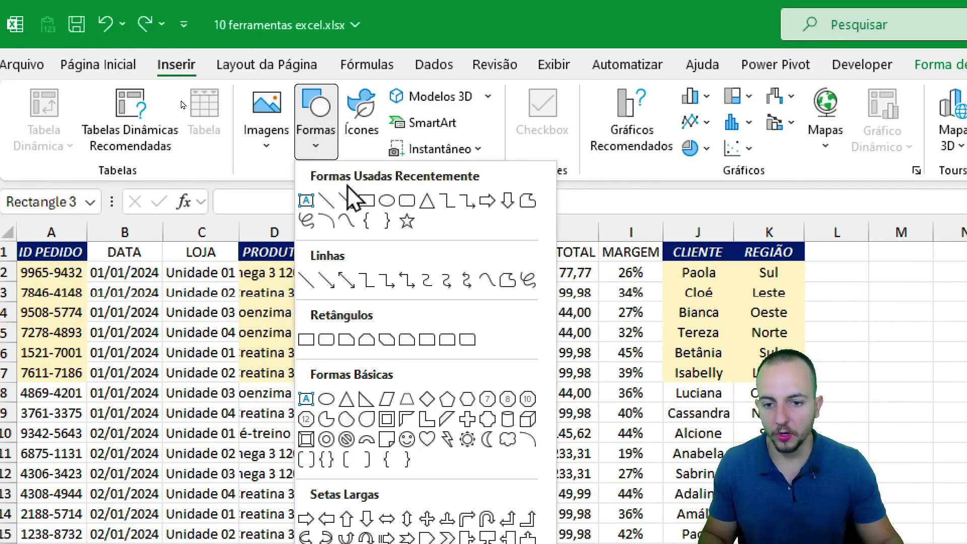
{"action": "left_click", "coordinate": [309, 339]}
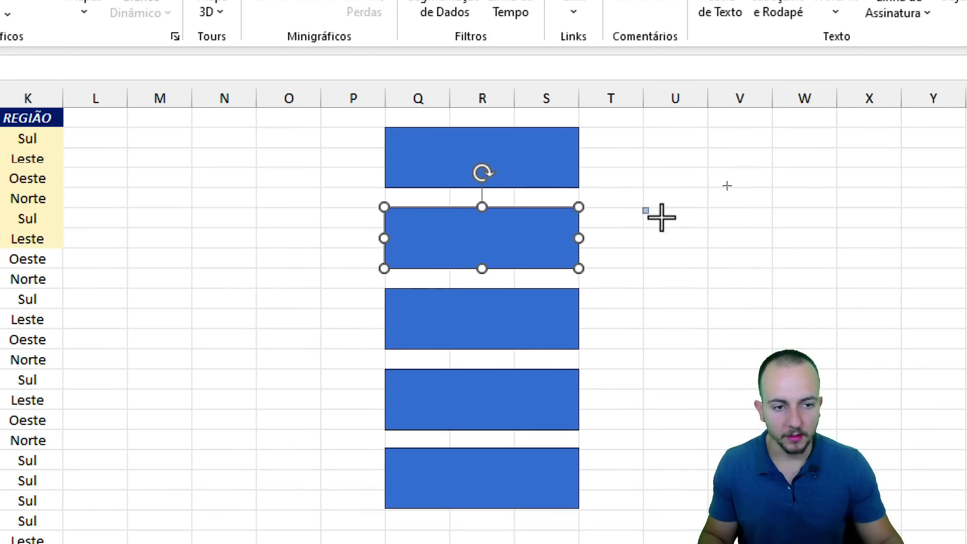
{"action": "left_click_drag", "start_coordinate": [643, 208], "coordinate": [836, 268]}
Give the new rectangle a red outline and a dark navy fill.
{"action": "left_click", "coordinate": [795, 319]}
{"action": "left_click", "coordinate": [727, 363]}
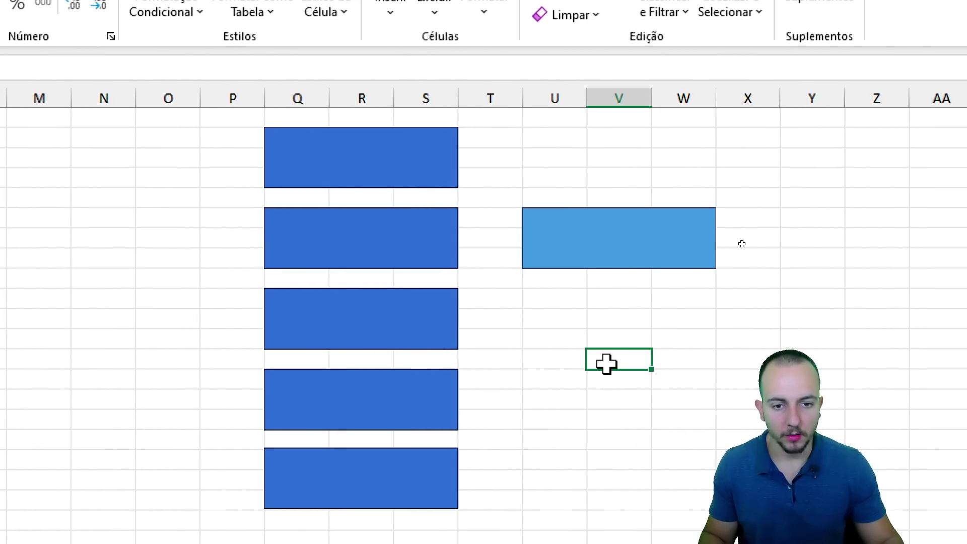
{"action": "left_click", "coordinate": [619, 264]}
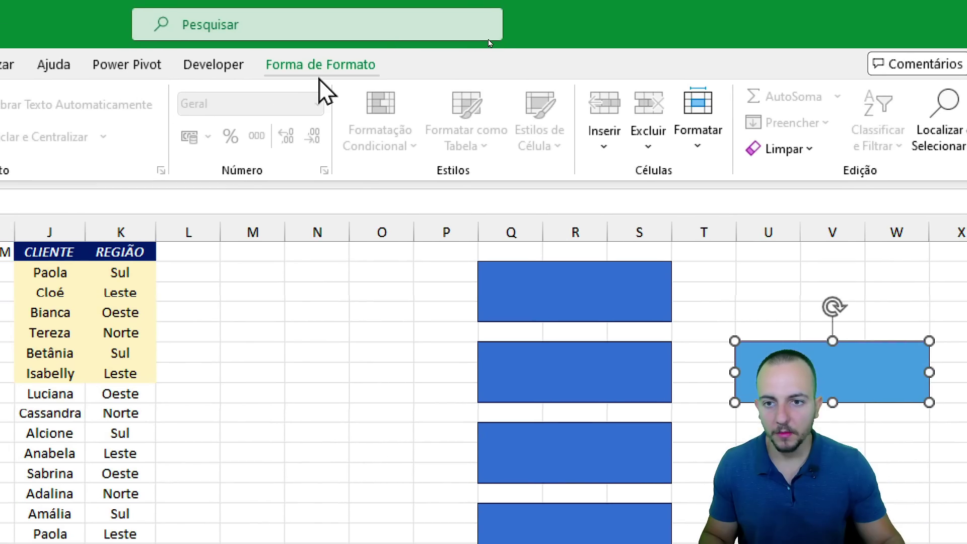
{"action": "left_click", "coordinate": [319, 64]}
{"action": "left_click", "coordinate": [128, 122]}
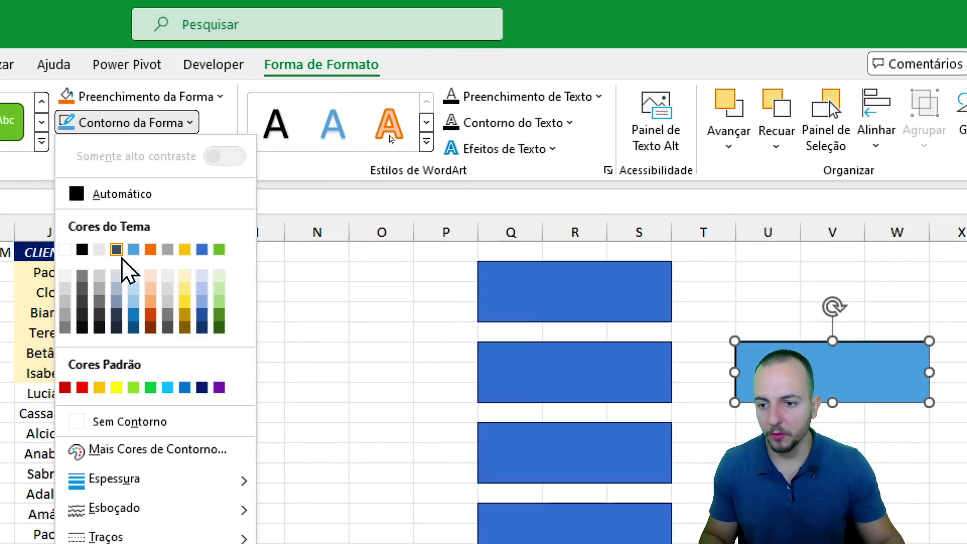
{"action": "left_click", "coordinate": [83, 387]}
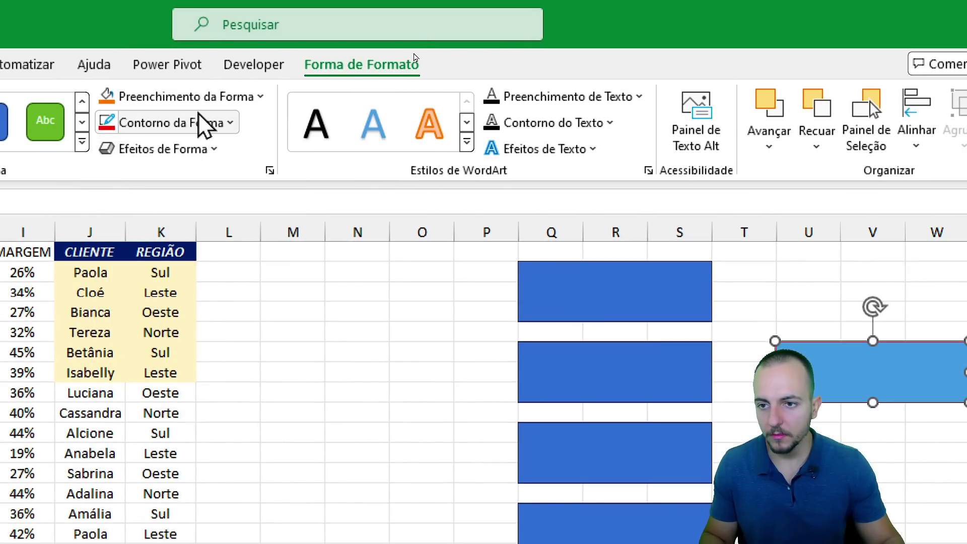
{"action": "left_click", "coordinate": [151, 96]}
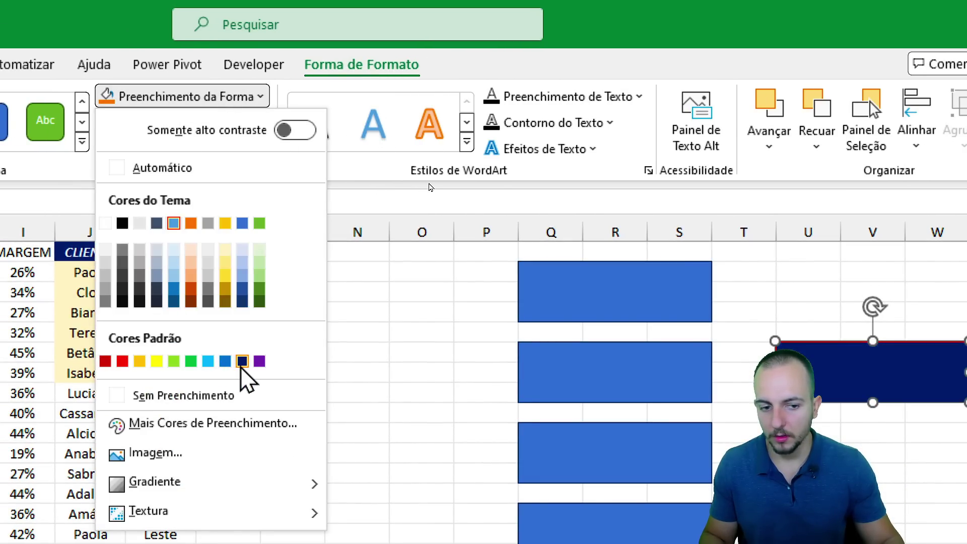
{"action": "left_click", "coordinate": [243, 361]}
Add a glow and a bevel preset to the dark navy rectangle.
{"action": "left_click", "coordinate": [161, 149]}
{"action": "mouse_move", "coordinate": [242, 315]}
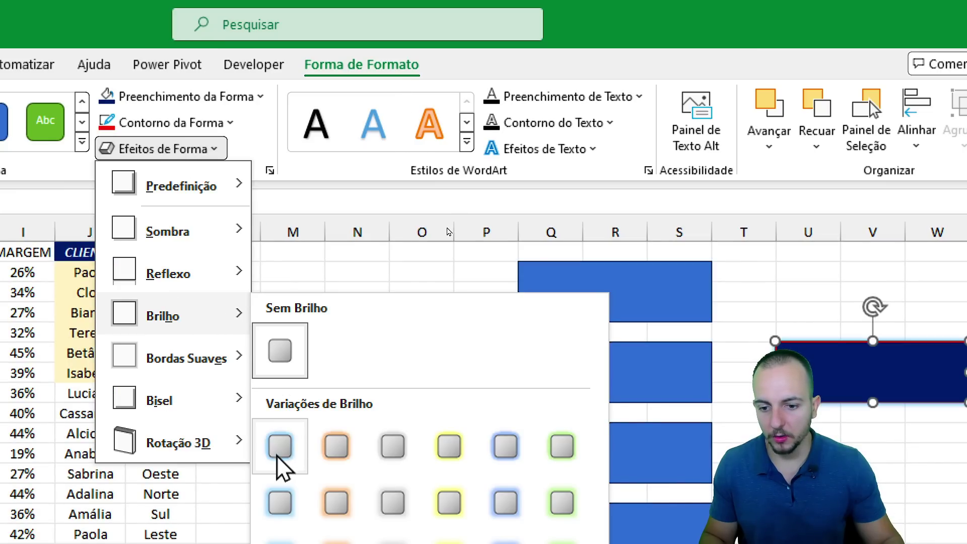
{"action": "left_click", "coordinate": [281, 460]}
{"action": "left_click", "coordinate": [201, 149]}
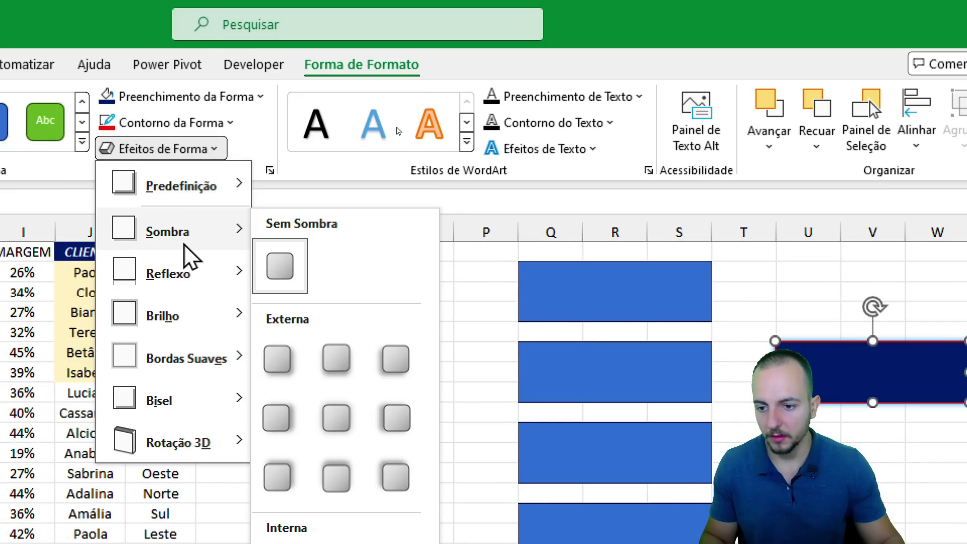
{"action": "mouse_move", "coordinate": [185, 409]}
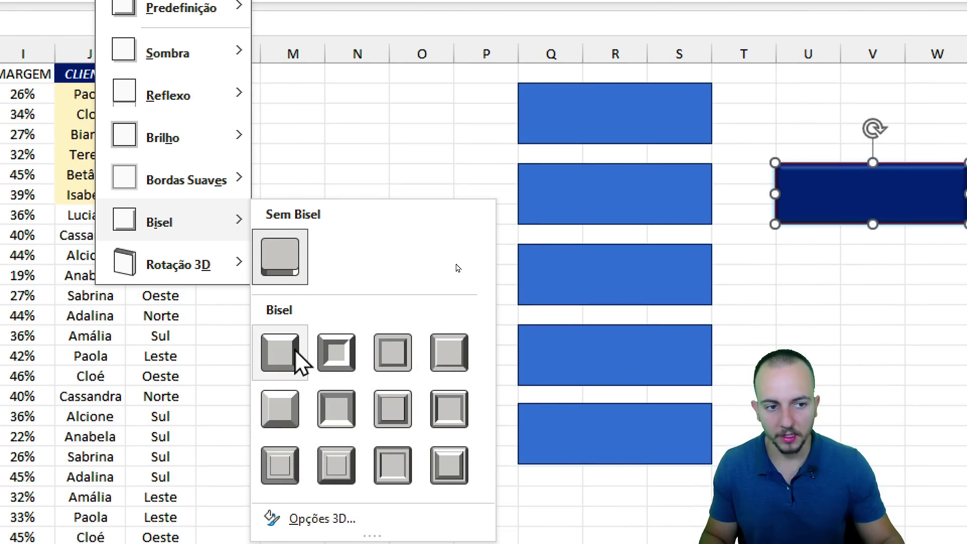
{"action": "left_click", "coordinate": [393, 355]}
{"action": "left_click", "coordinate": [422, 315]}
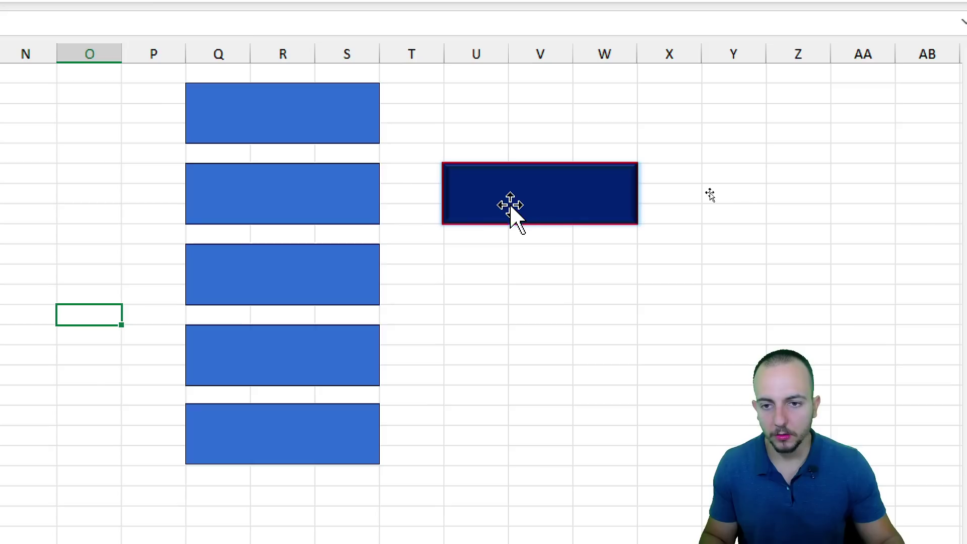
{"action": "left_click", "coordinate": [581, 211]}
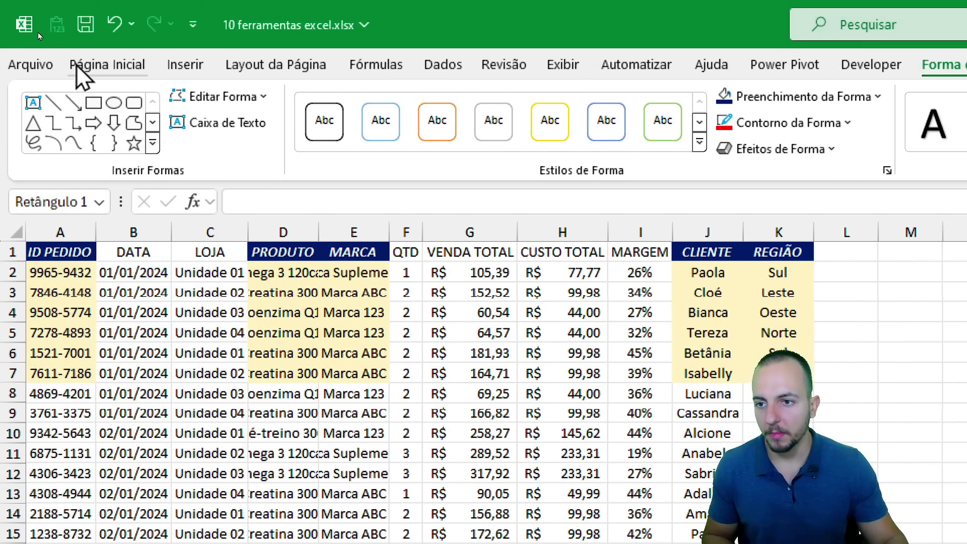
Use Format Painter to copy the navy rectangle's style onto all five blue rectangles.
{"action": "left_click", "coordinate": [81, 66]}
{"action": "left_click", "coordinate": [117, 150]}
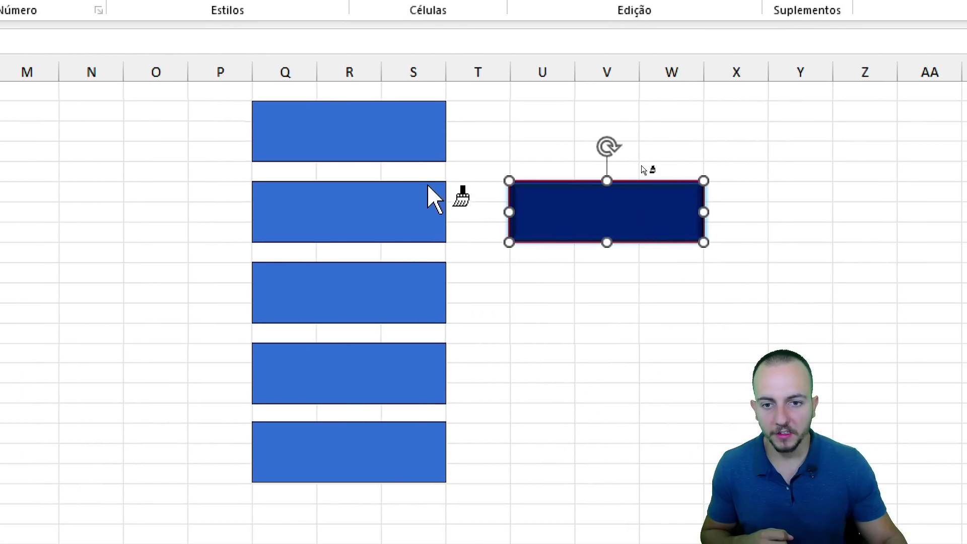
{"action": "left_click", "coordinate": [444, 175]}
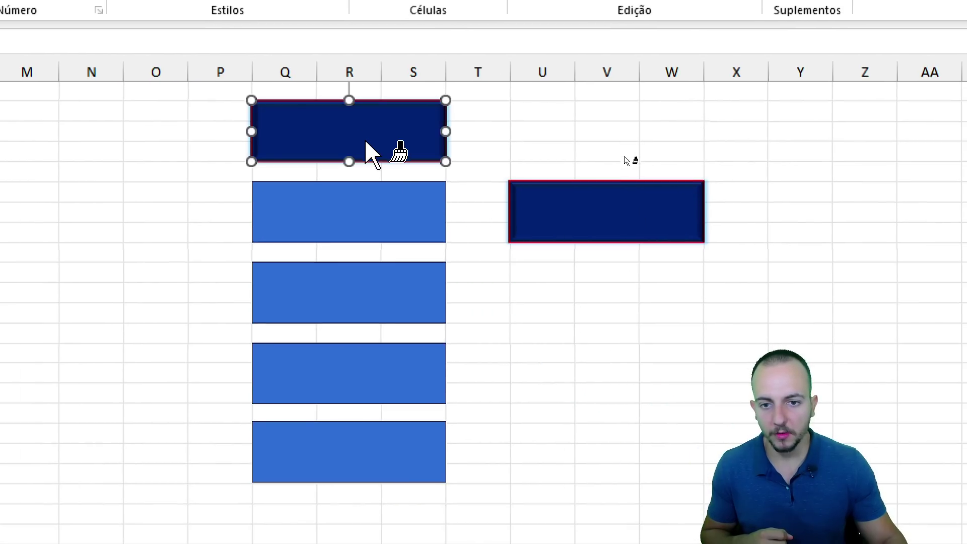
{"action": "left_click", "coordinate": [450, 251]}
{"action": "left_click", "coordinate": [439, 333]}
{"action": "left_click", "coordinate": [368, 382]}
{"action": "left_click", "coordinate": [374, 440]}
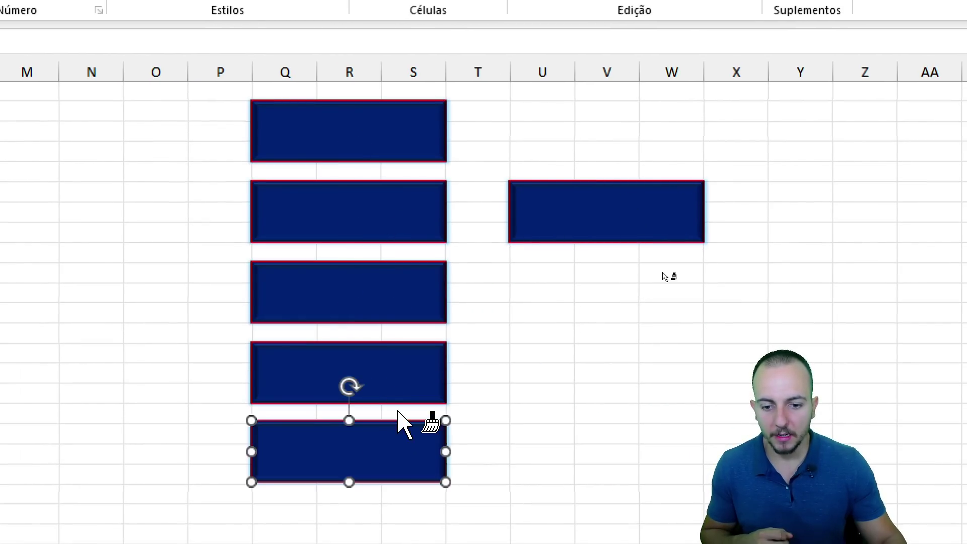
{"action": "key", "text": "Escape"}
{"action": "key", "text": "Escape"}
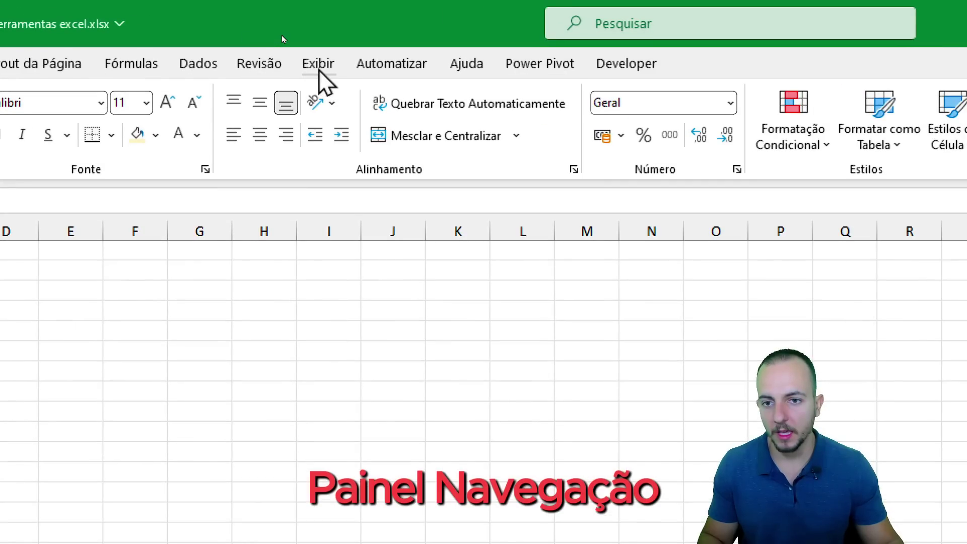
Open the View Navigation pane and drag it wider so sheet names are readable.
{"action": "left_click", "coordinate": [318, 64]}
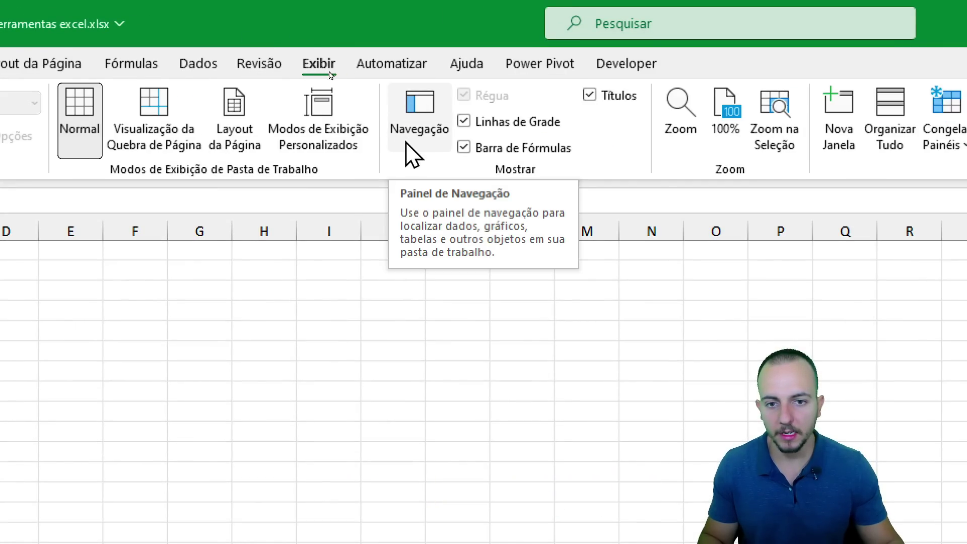
{"action": "left_click", "coordinate": [418, 135]}
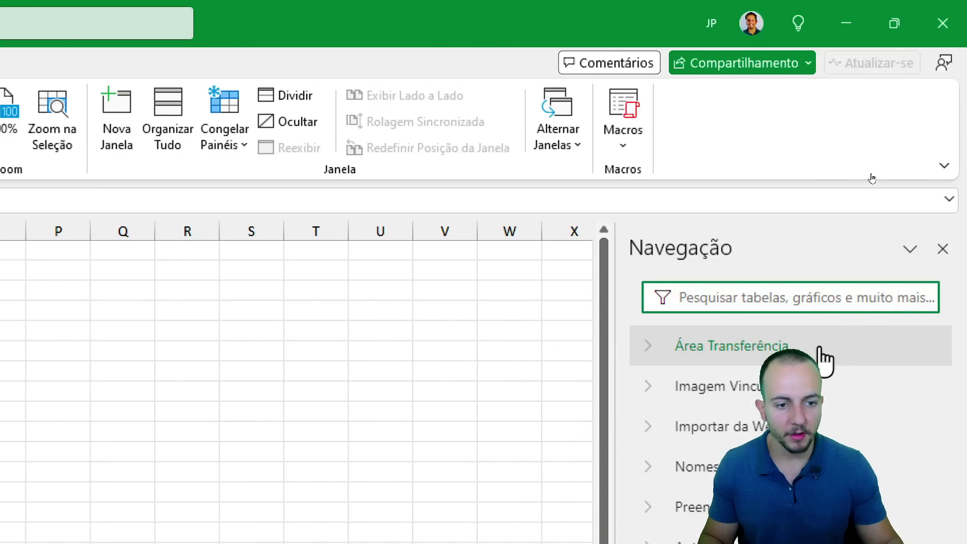
{"action": "left_click_drag", "start_coordinate": [617, 346], "coordinate": [262, 347]}
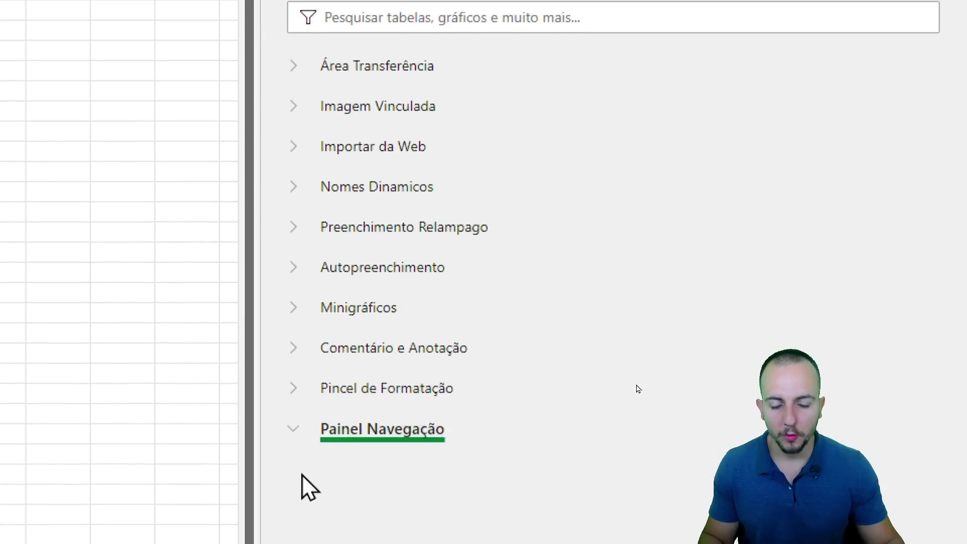
{"action": "mouse_move", "coordinate": [278, 78]}
{"action": "left_mouse_down"}
{"action": "mouse_move", "coordinate": [489, 121]}
{"action": "mouse_move", "coordinate": [257, 155]}
{"action": "left_mouse_up"}
{"action": "left_click_drag", "start_coordinate": [253, 160], "coordinate": [482, 195]}
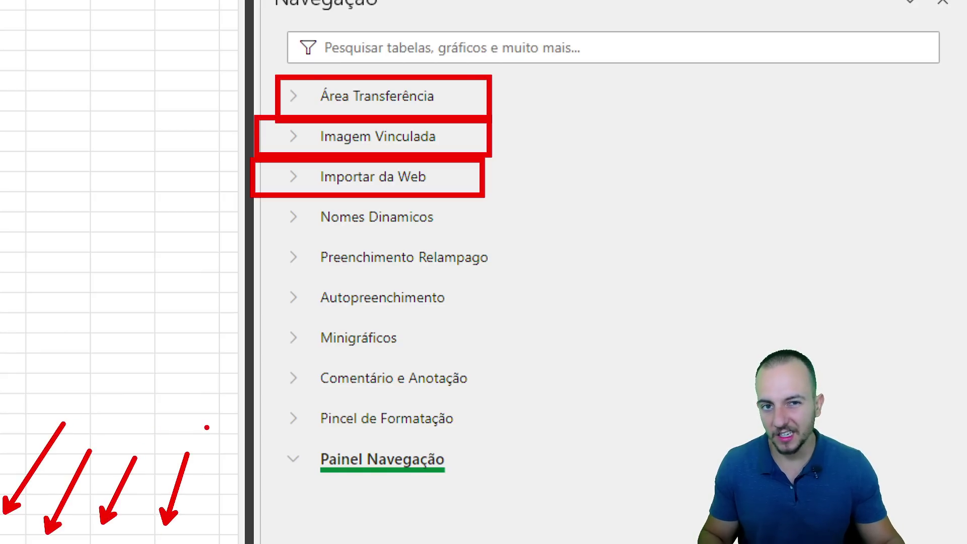
{"action": "key", "text": "Escape"}
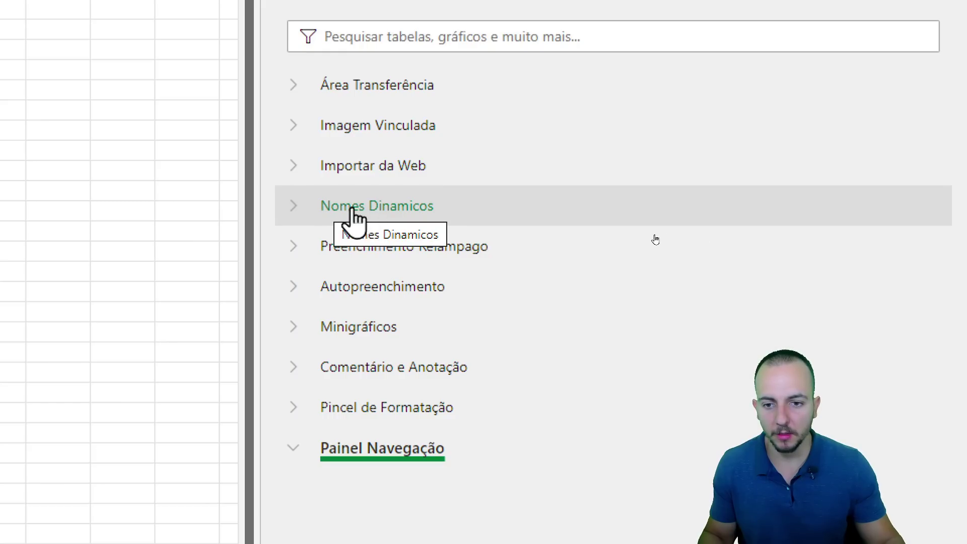
Jump to the Relatório por Mês chart, then to Minigráficos!A1:F14.
{"action": "left_click", "coordinate": [300, 206]}
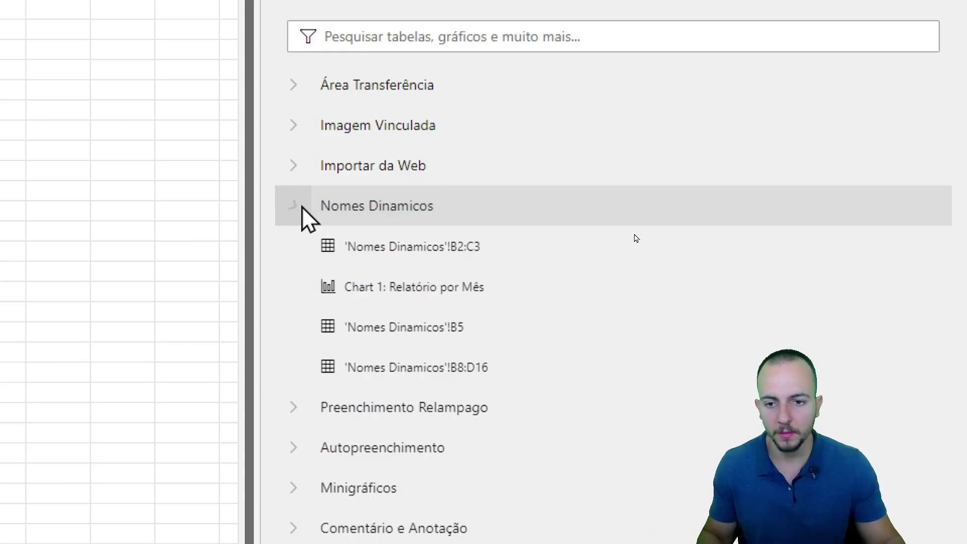
{"action": "scroll", "coordinate": [418, 454], "scroll_direction": "down", "scroll_amount": 1}
{"action": "scroll", "coordinate": [422, 488], "scroll_direction": "down", "scroll_amount": 2}
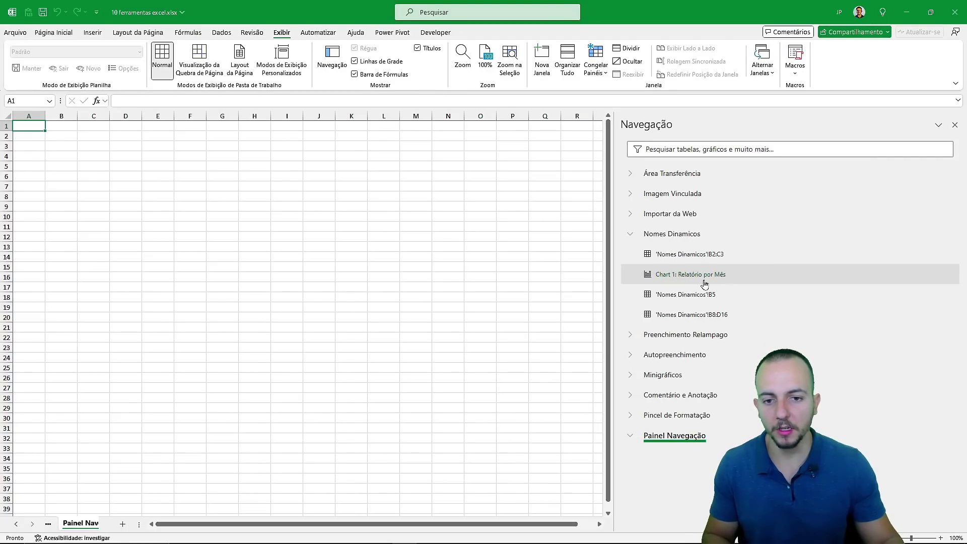
{"action": "left_click", "coordinate": [704, 284]}
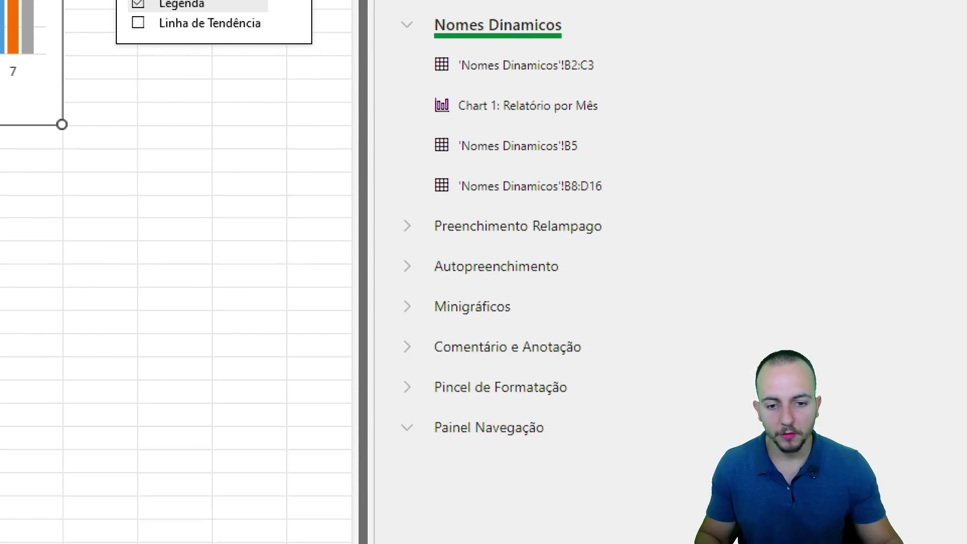
{"action": "left_click", "coordinate": [491, 257]}
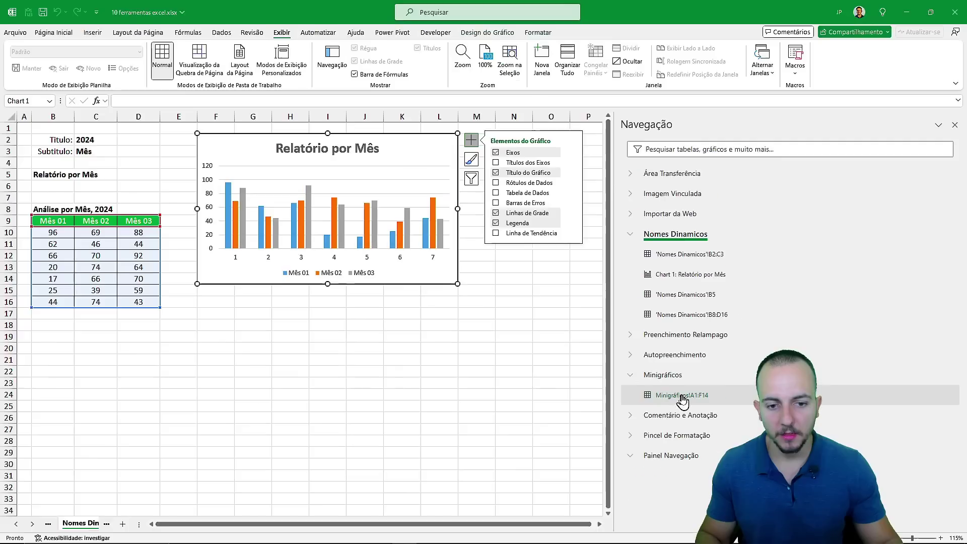
{"action": "left_click", "coordinate": [682, 396]}
{"action": "key", "text": "ctrl+q"}
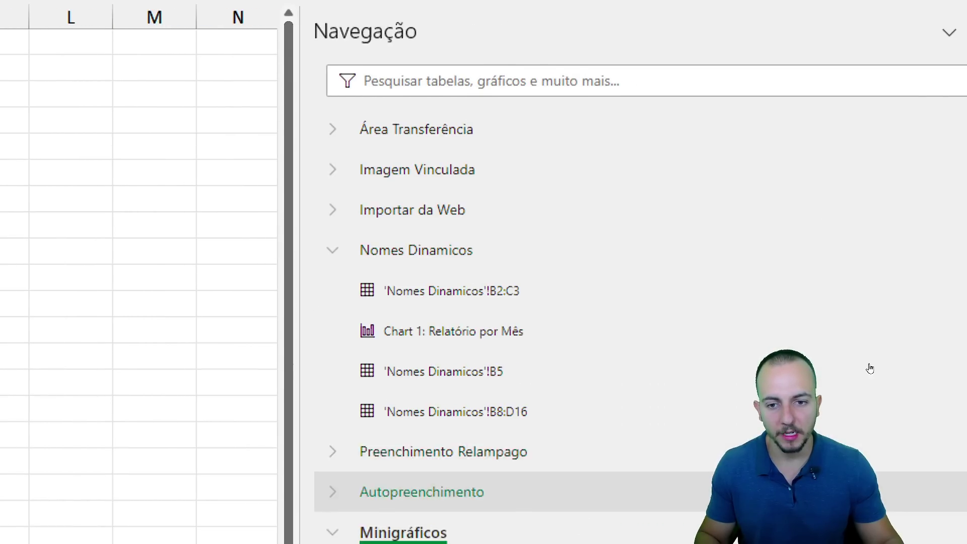
Collapse the open groups and jump to linked picture Imagem 3 under Imagem Vinculada.
{"action": "left_click", "coordinate": [333, 250]}
{"action": "left_click", "coordinate": [333, 533]}
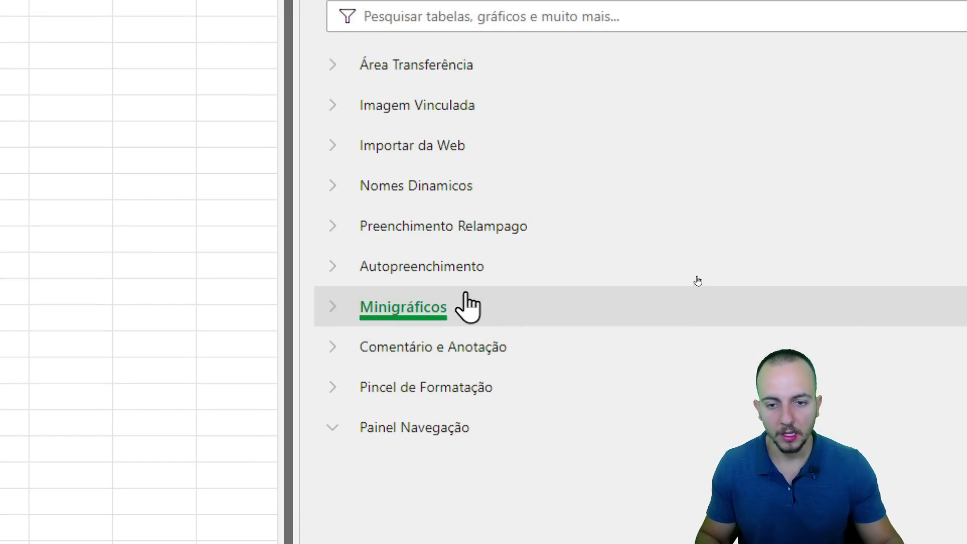
{"action": "left_click", "coordinate": [333, 105]}
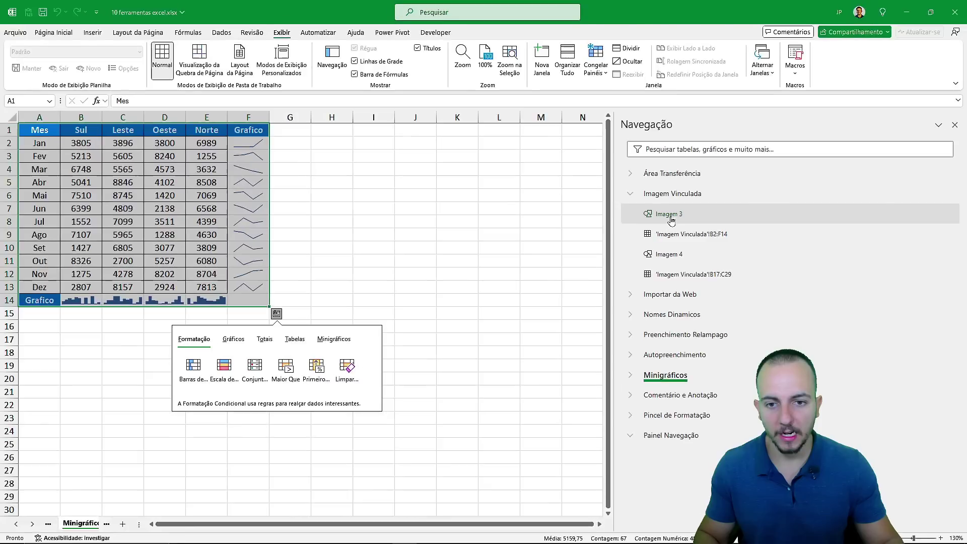
{"action": "left_click", "coordinate": [408, 147]}
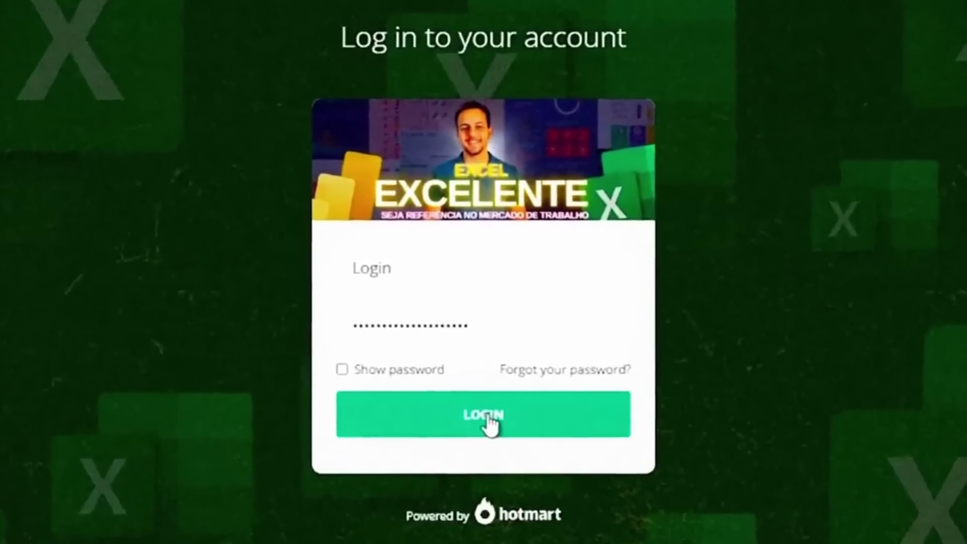
Log in to the Excel Excelente course and scroll its lesson sidebar.
{"action": "left_click", "coordinate": [492, 423]}
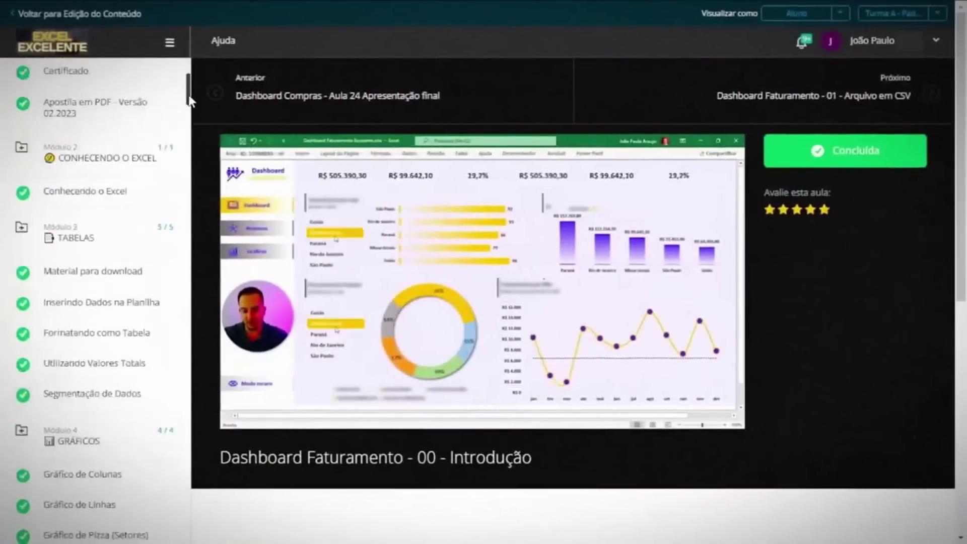
{"action": "left_click_drag", "start_coordinate": [189, 86], "coordinate": [185, 308]}
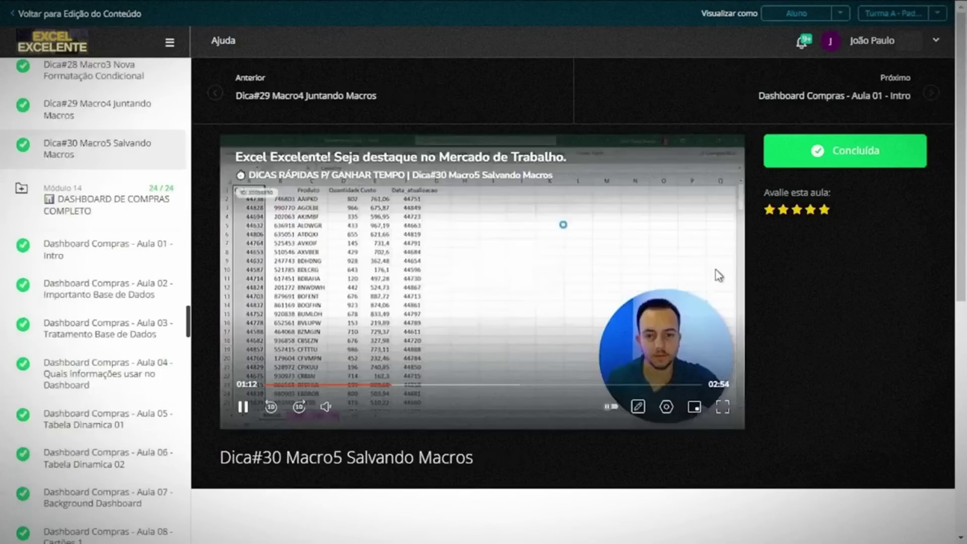